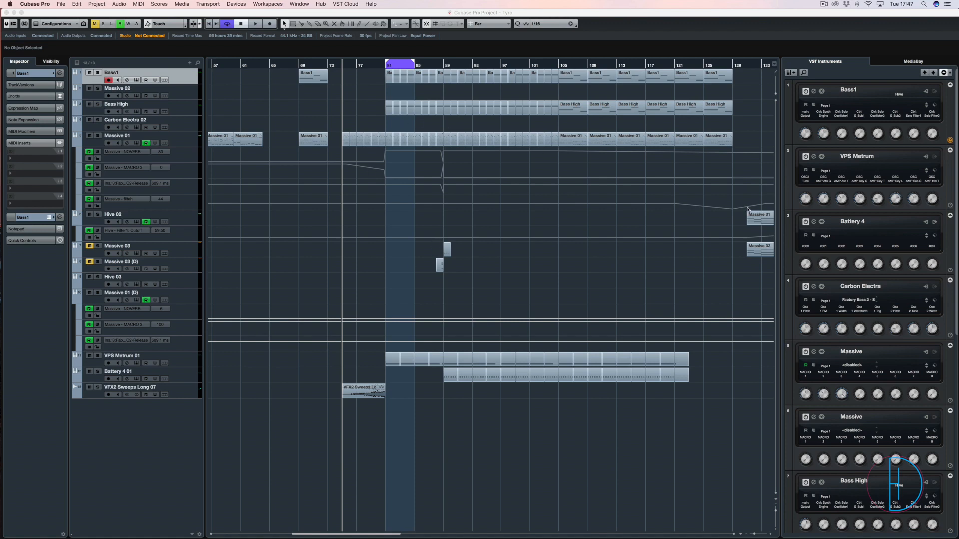
# Step: Play the full arrangement from bar 75 through the cycled section, then return the playhead to bar 81
pyautogui.click(717, 228)
pyautogui.press('g')
pyautogui.press('g')
pyautogui.press('g')
pyautogui.press('g')
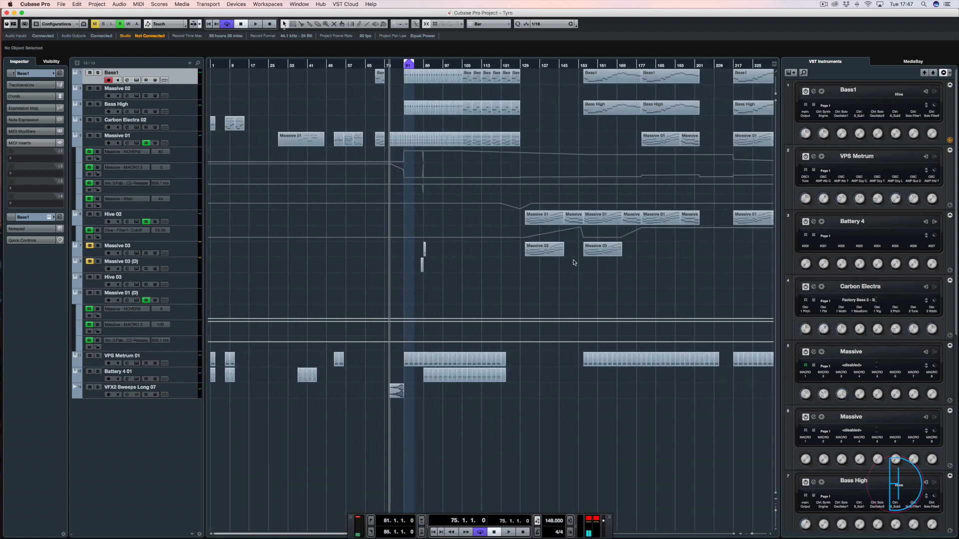
pyautogui.press('h')
pyautogui.press('h')
pyautogui.press('h')
pyautogui.press('h')
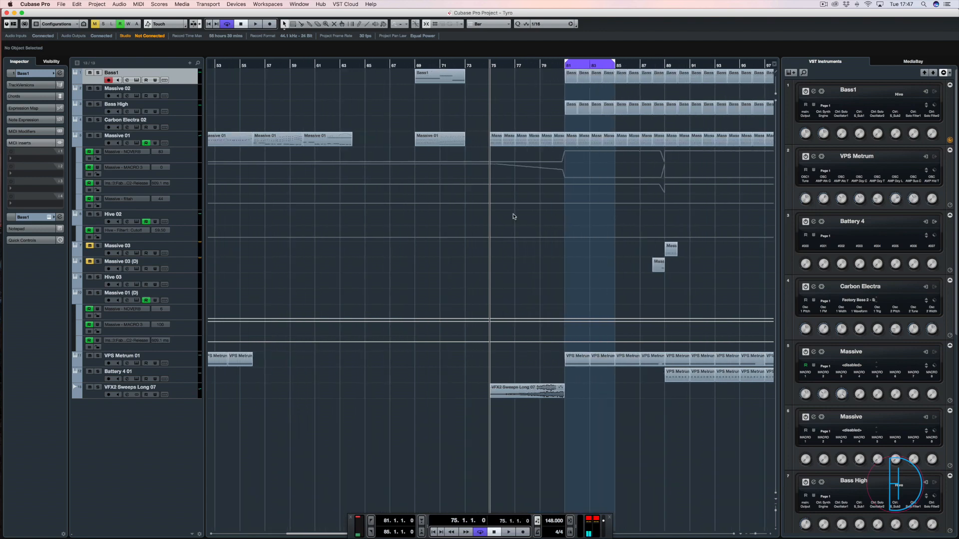
pyautogui.press('space')
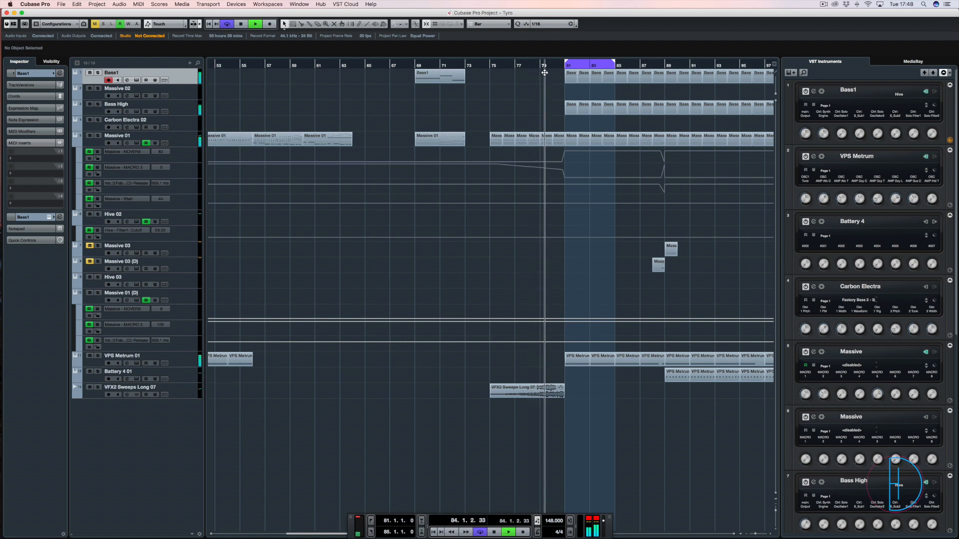
pyautogui.click(544, 73)
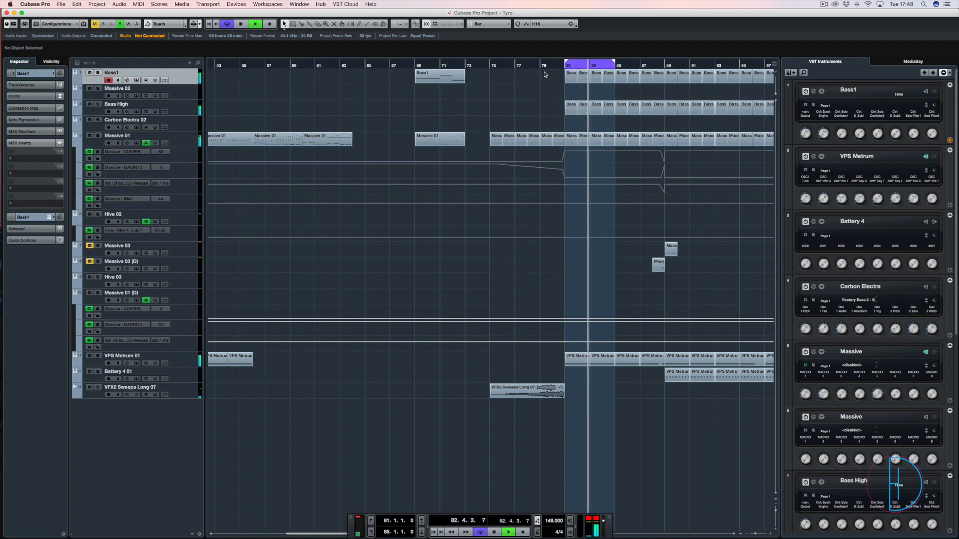
pyautogui.press('space')
pyautogui.press('KP_1')
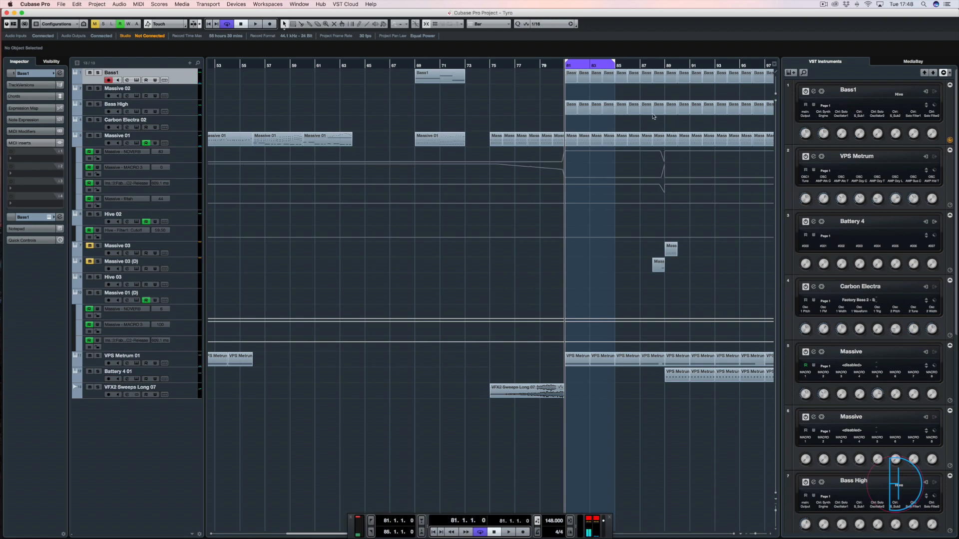
# Step: Solo only the Bass1 track and play it through the cycle starting at bar 81
pyautogui.click(98, 104)
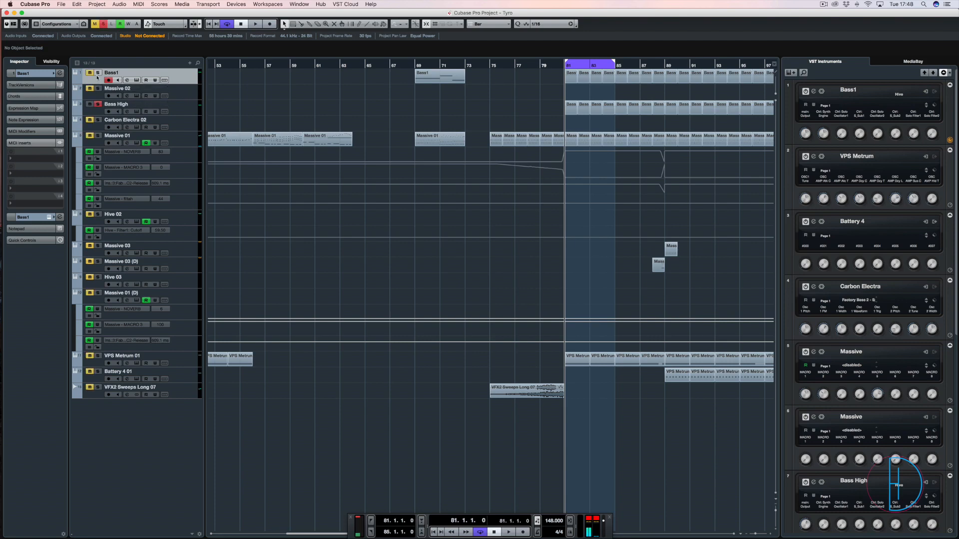
pyautogui.click(98, 73)
pyautogui.click(98, 104)
pyautogui.press('space')
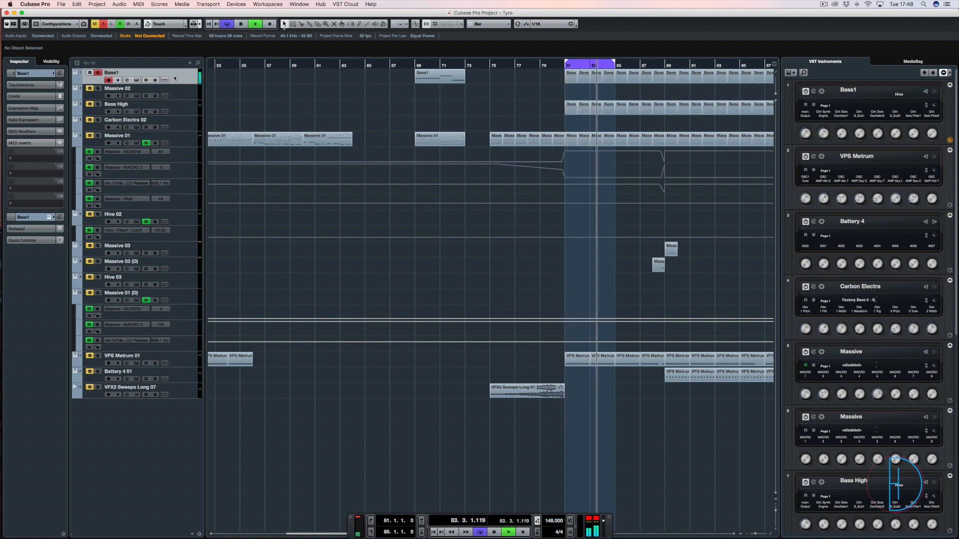
pyautogui.press('space')
# Step: Solo Bass High in place of Bass1 and play it from bar 81
pyautogui.click(98, 103)
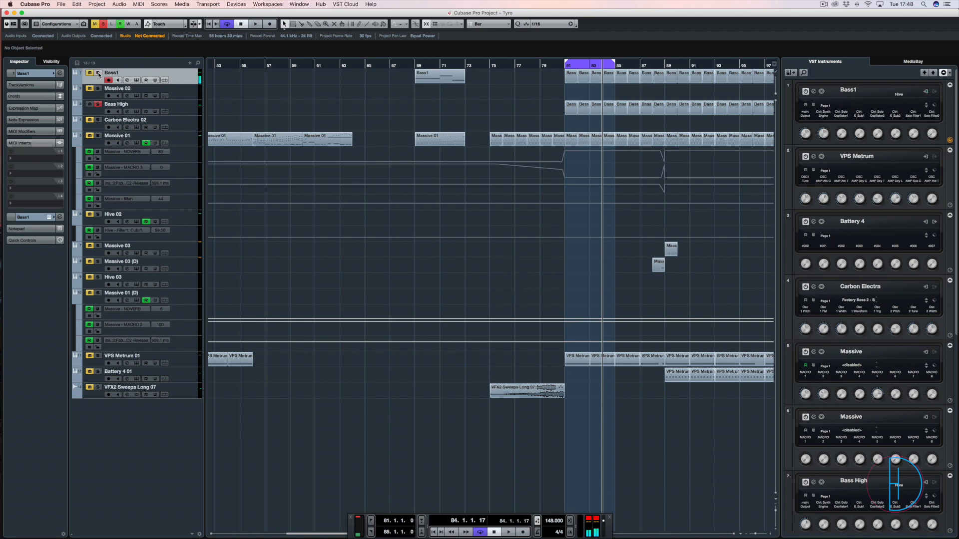
pyautogui.press('space')
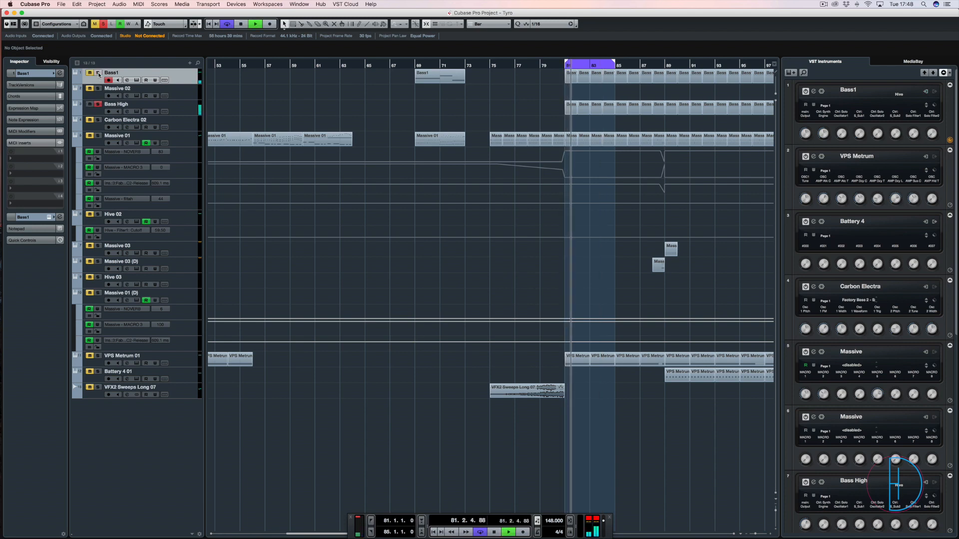
pyautogui.press('space')
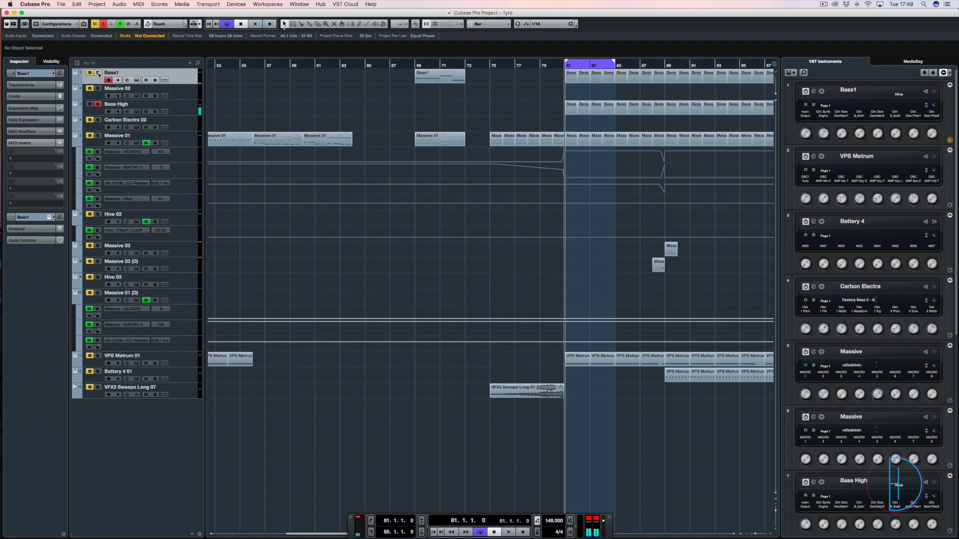
# Step: Solo Bass1 as well, open its Hive instrument and show the arpeggiator and sequencer page
pyautogui.click(99, 73)
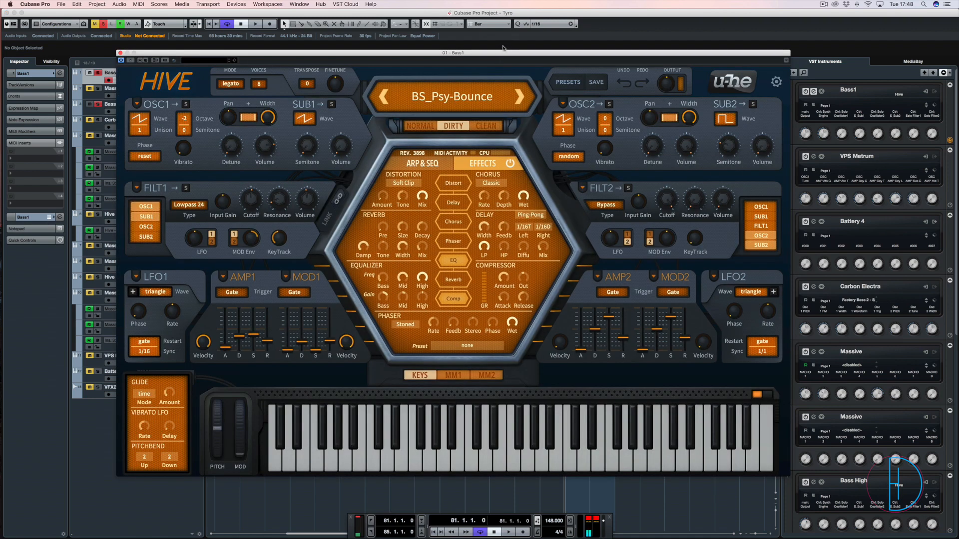
pyautogui.moveTo(503, 52); pyautogui.dragTo(488, 39)
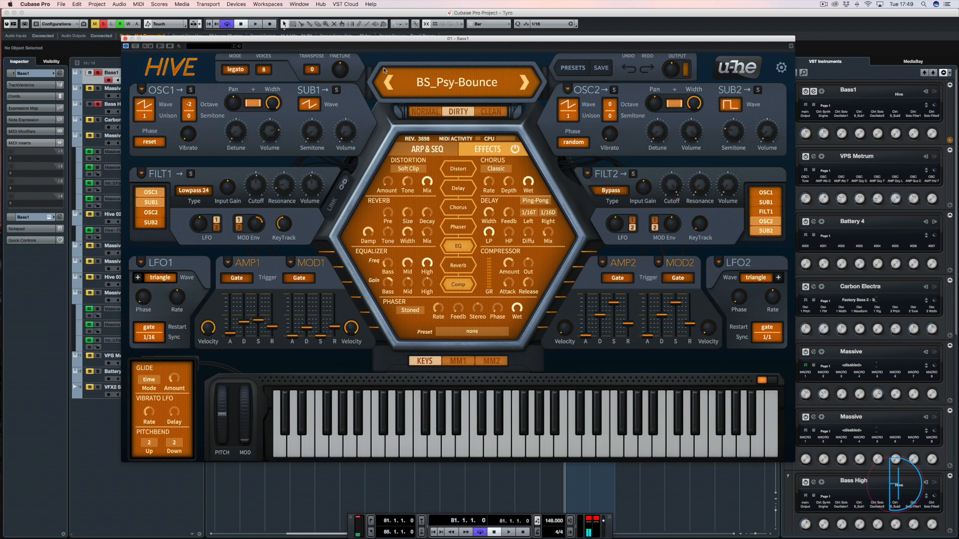
pyautogui.moveTo(342, 39); pyautogui.dragTo(336, 68)
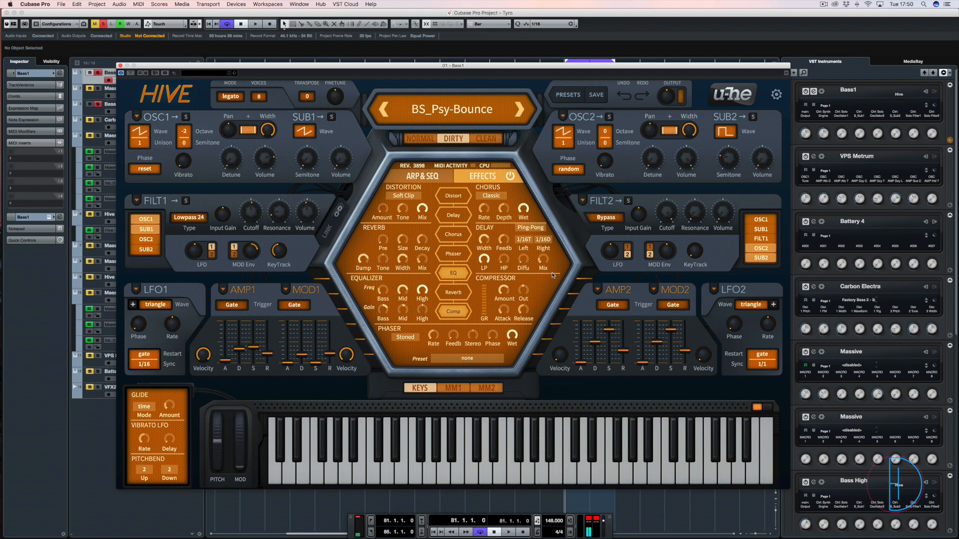
pyautogui.click(424, 178)
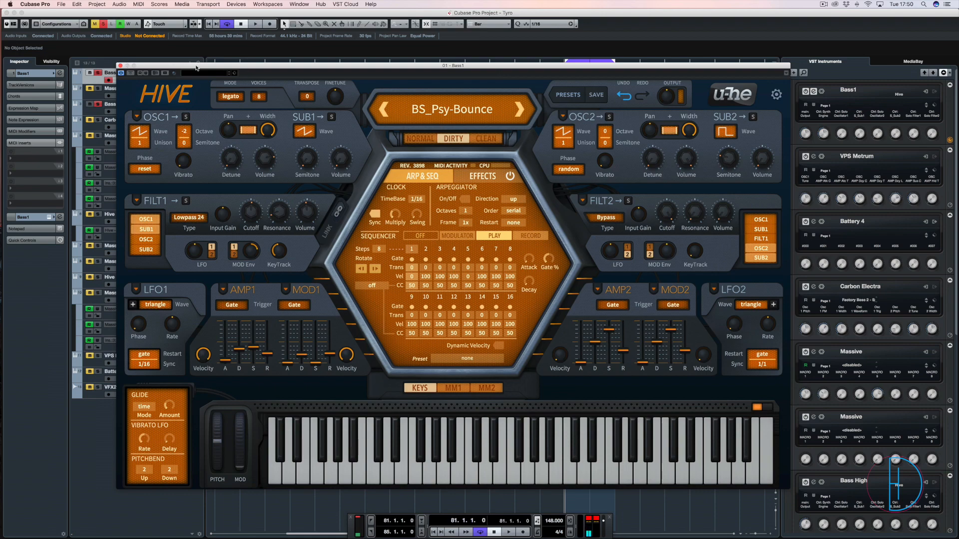
pyautogui.moveTo(219, 66); pyautogui.dragTo(193, 186)
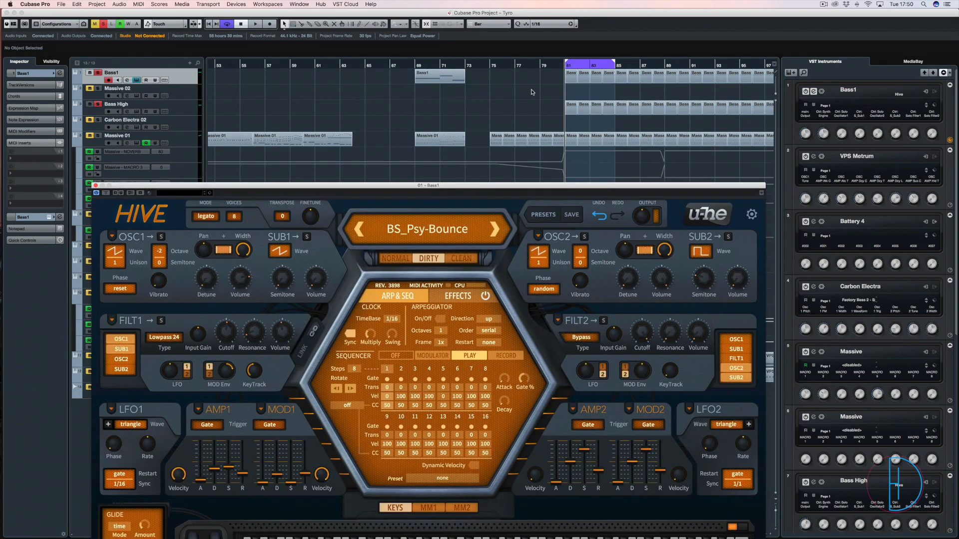
pyautogui.click(566, 79)
pyautogui.doubleClick(565, 79)
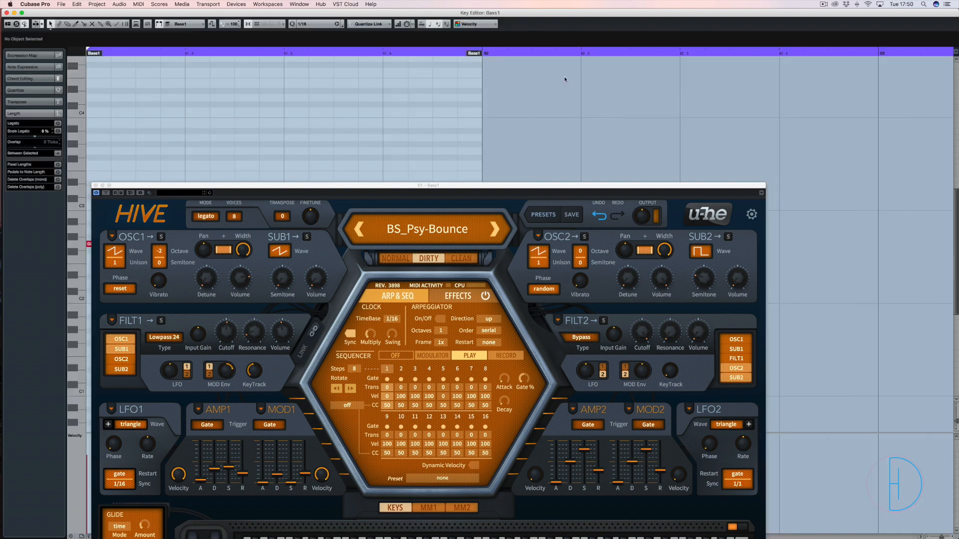
pyautogui.moveTo(149, 185); pyautogui.dragTo(178, 108)
pyautogui.click(7, 12)
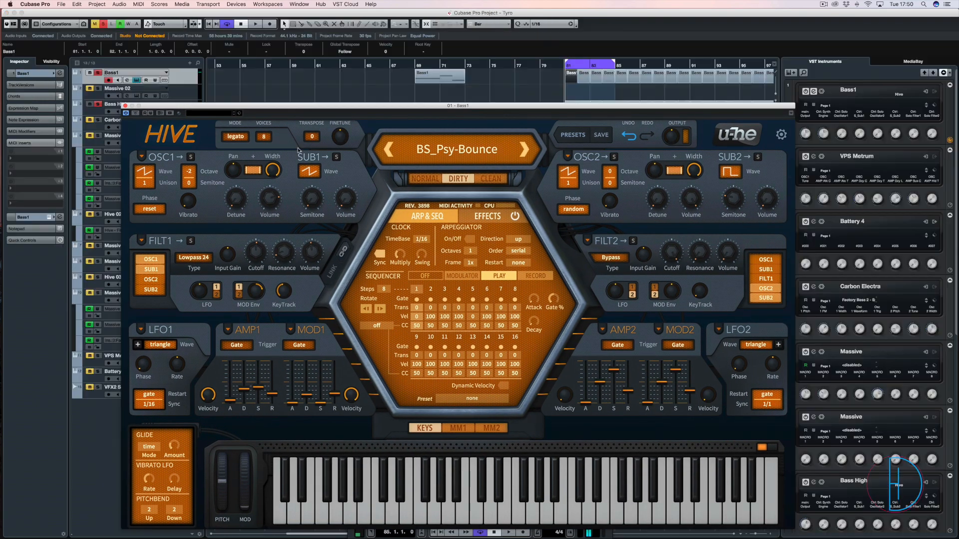
# Step: Close the Hive window and open the Bass1 part at bar 81 in the Key Editor
pyautogui.moveTo(462, 106); pyautogui.dragTo(455, 35)
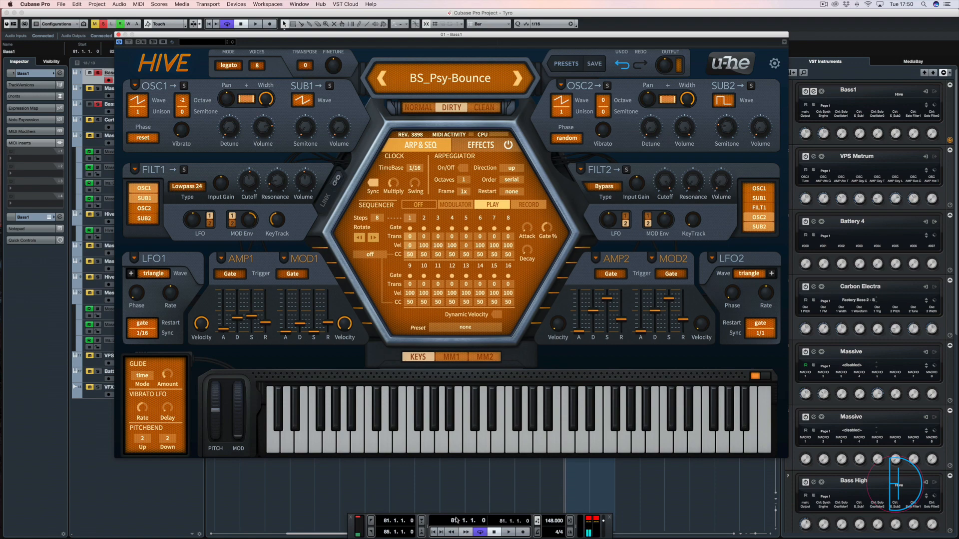
pyautogui.click(475, 487)
pyautogui.click(119, 34)
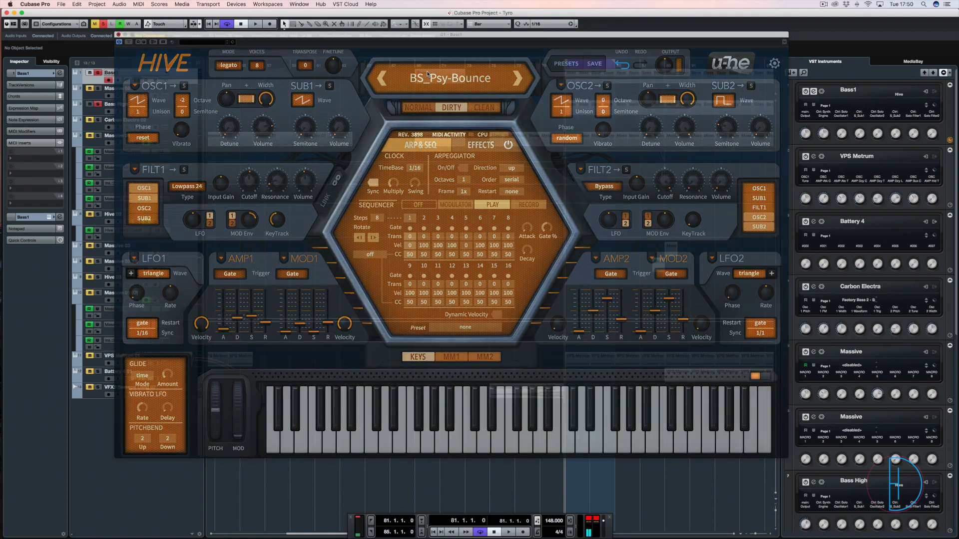
pyautogui.doubleClick(569, 77)
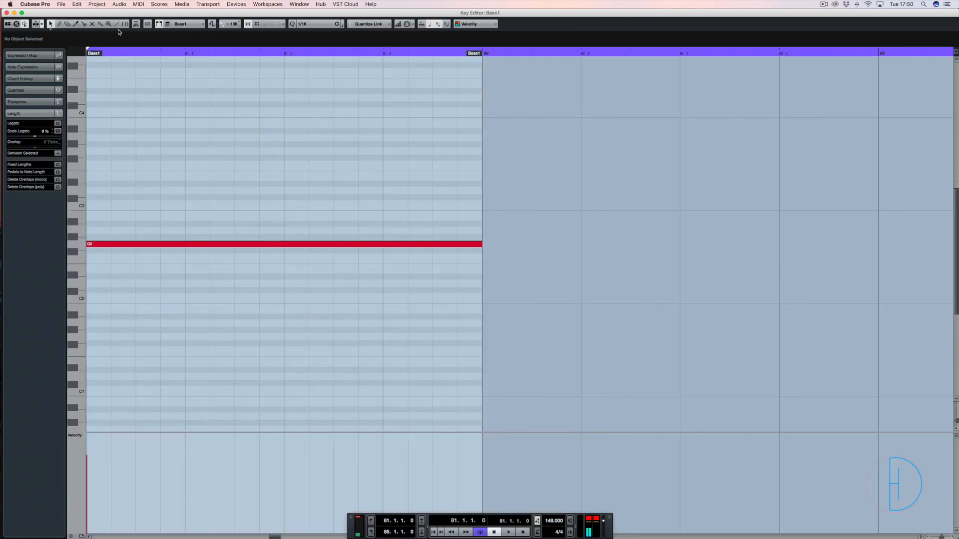
# Step: Draw nine sixteenth notes on G3, filling the last three sixteenths of each of the bar's first three beats
pyautogui.click(117, 24)
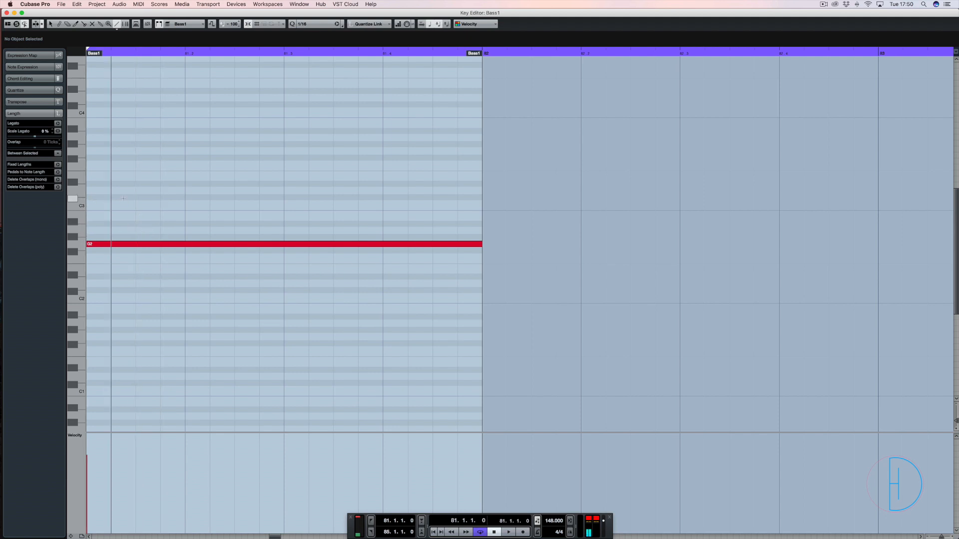
pyautogui.click(124, 151)
pyautogui.click(148, 150)
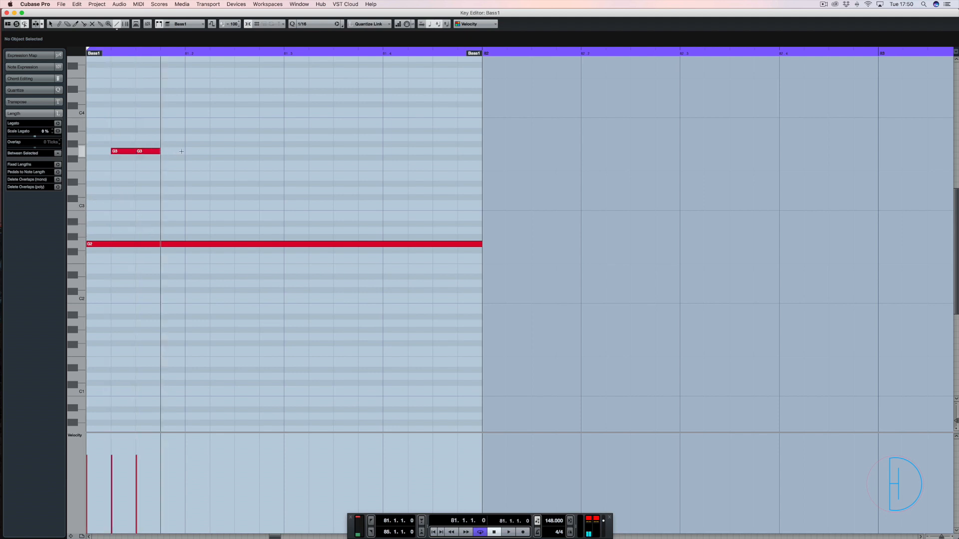
pyautogui.click(173, 151)
pyautogui.click(223, 151)
pyautogui.click(247, 151)
pyautogui.click(272, 151)
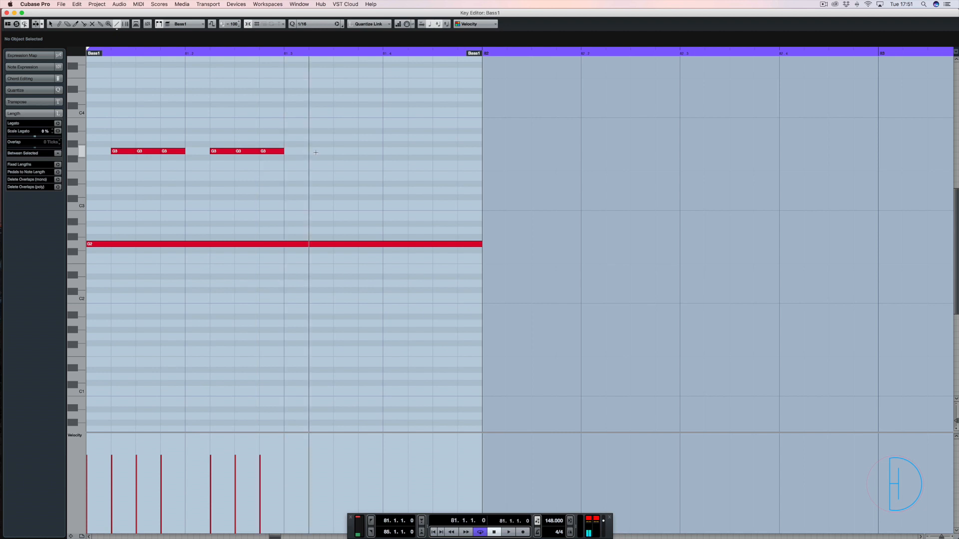
pyautogui.click(322, 151)
pyautogui.click(346, 151)
pyautogui.click(370, 151)
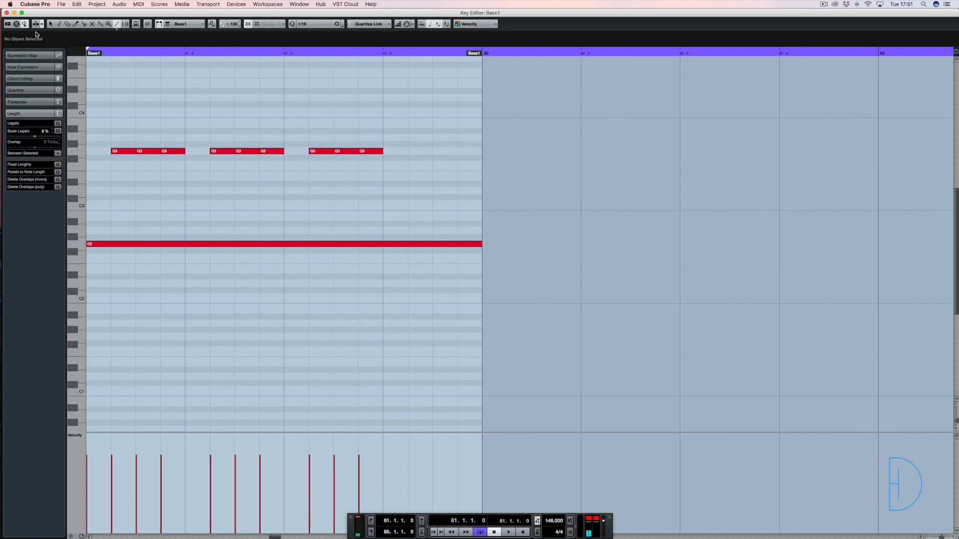
# Step: Delete all the drawn G3 notes, keeping only the long G2 note
pyautogui.click(50, 23)
pyautogui.moveTo(397, 120); pyautogui.dragTo(289, 172)
pyautogui.press('Delete')
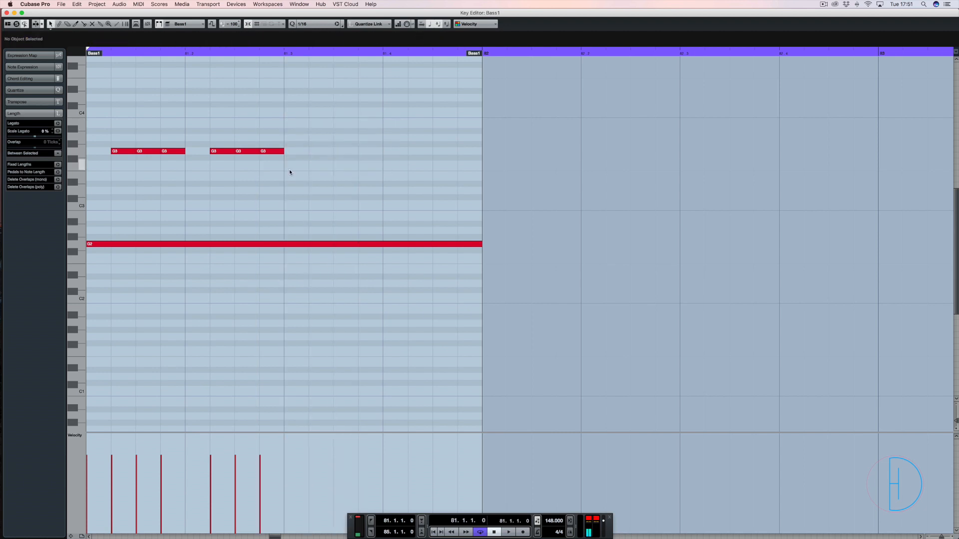
pyautogui.moveTo(296, 134); pyautogui.dragTo(117, 185)
pyautogui.press('Delete')
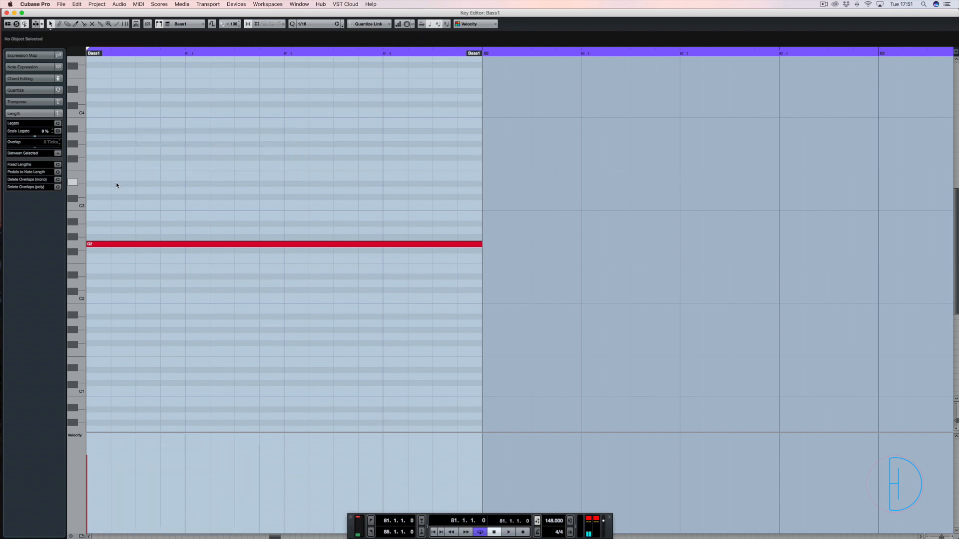
# Step: Close the Key Editor and play Bass1 alone from bar 81
pyautogui.press('Return')
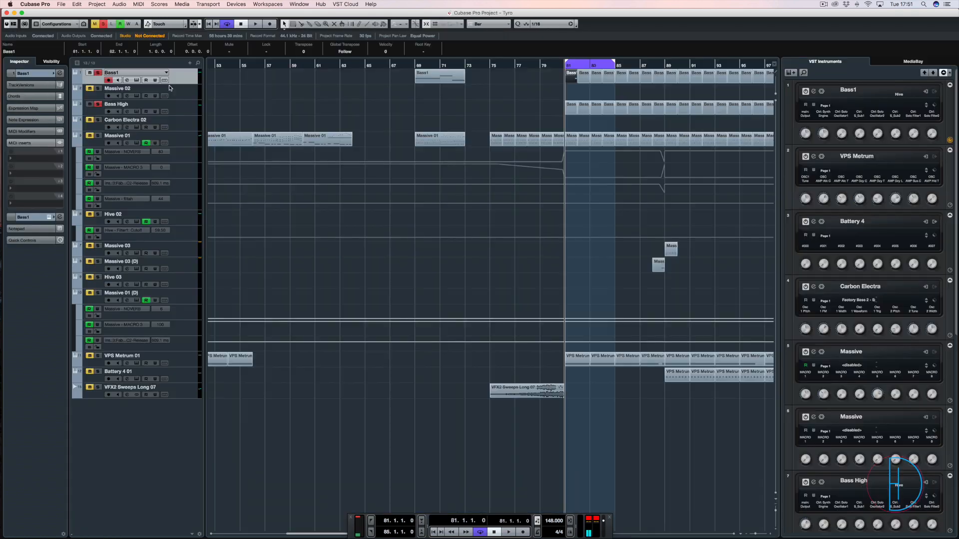
pyautogui.press('space')
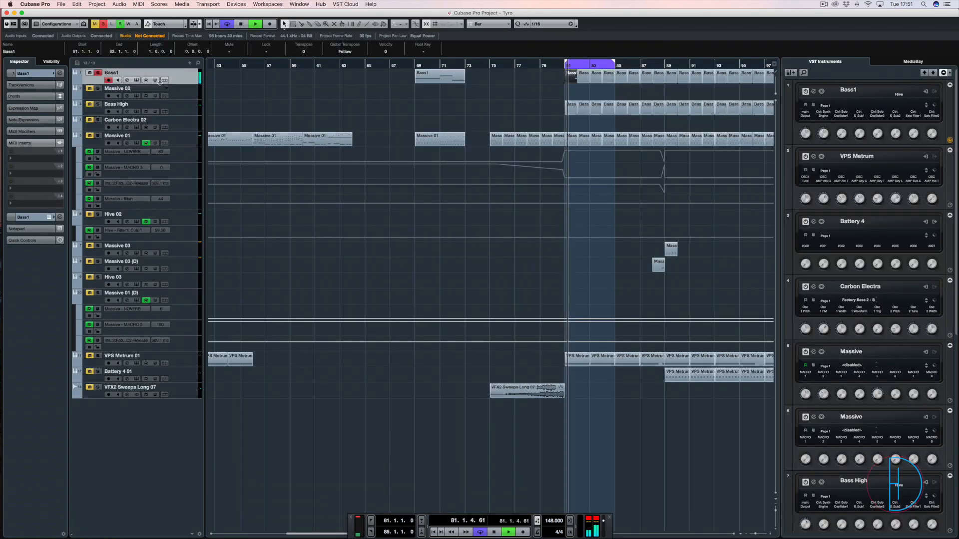
pyautogui.press('space')
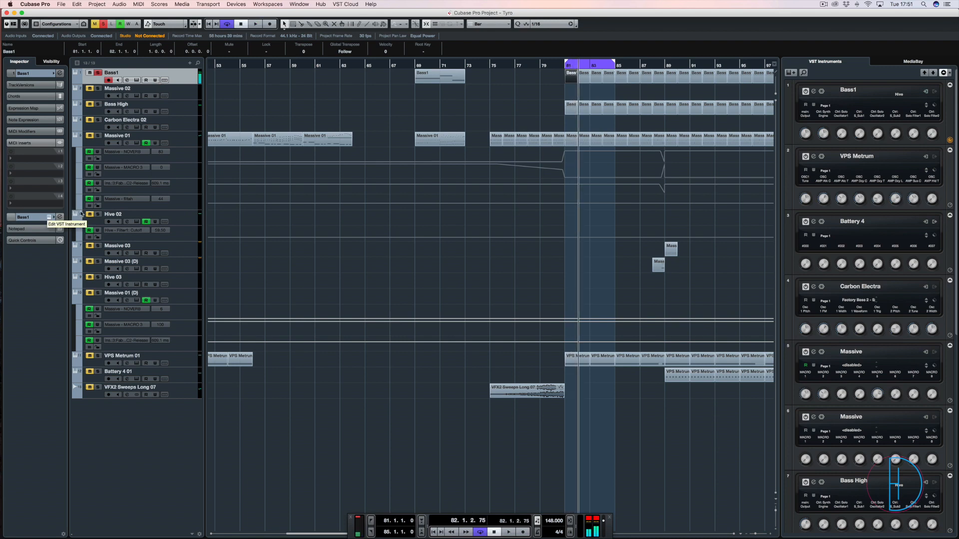
# Step: Reopen Bass1's Hive instrument and adjust the sequencer gate to 50% during playback
pyautogui.click(49, 217)
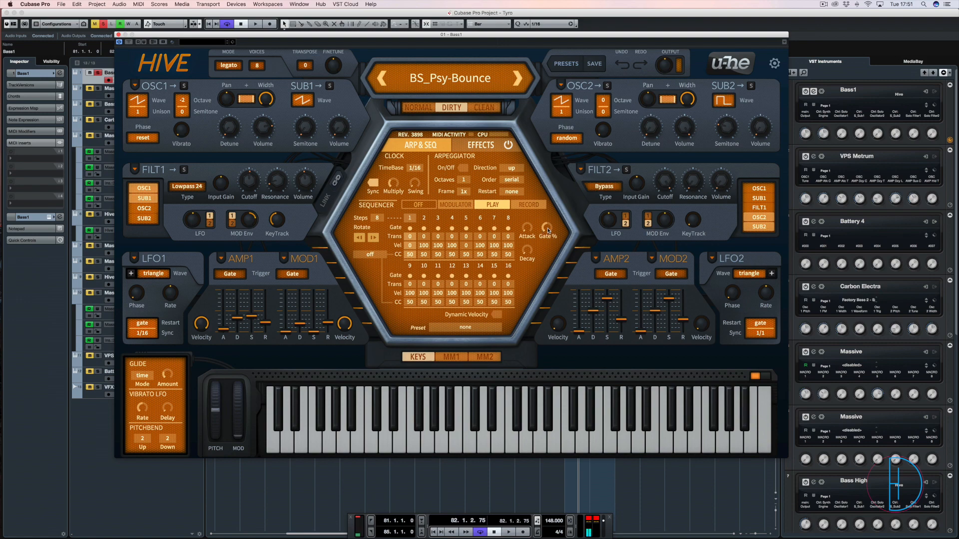
pyautogui.press('space')
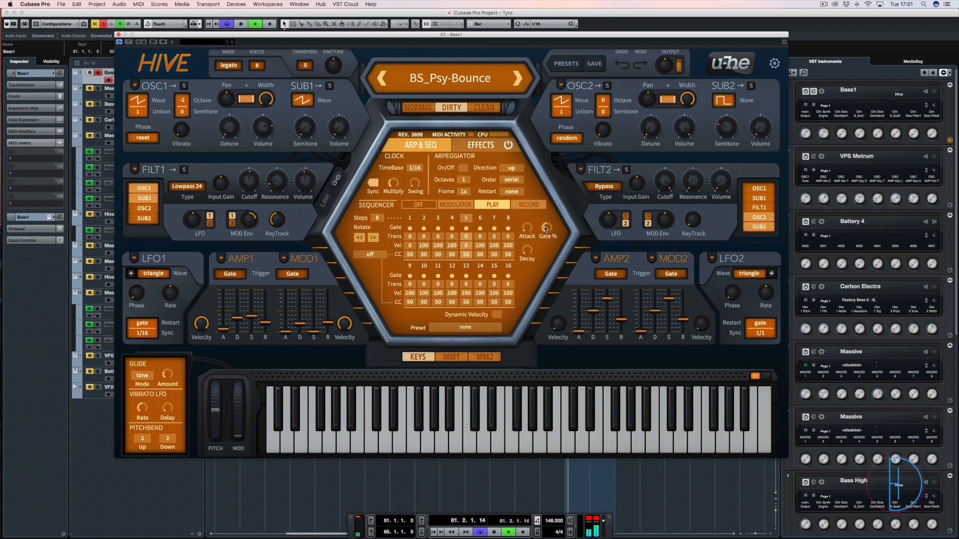
pyautogui.moveTo(548, 230)
pyautogui.mouseDown()
pyautogui.moveTo(541, 256)
pyautogui.moveTo(545, 175)
pyautogui.moveTo(550, 228)
pyautogui.mouseUp()
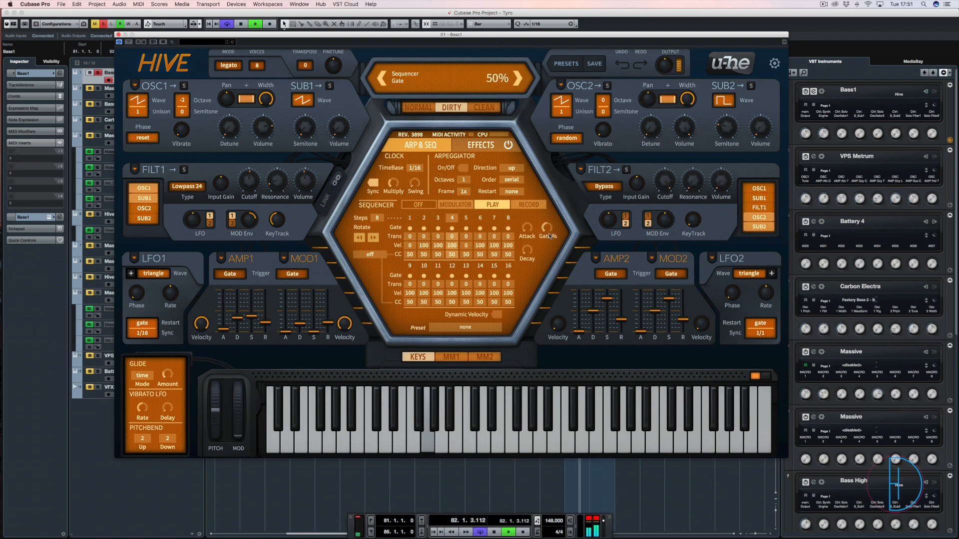
pyautogui.press('space')
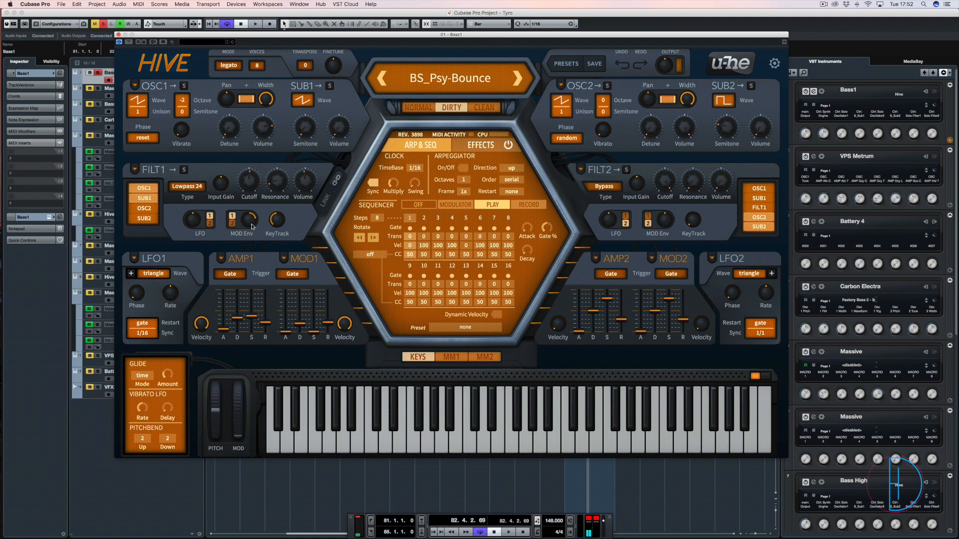
# Step: Sweep Hive's Filter 1 cutoff down and back up while Bass1 plays
pyautogui.press('space')
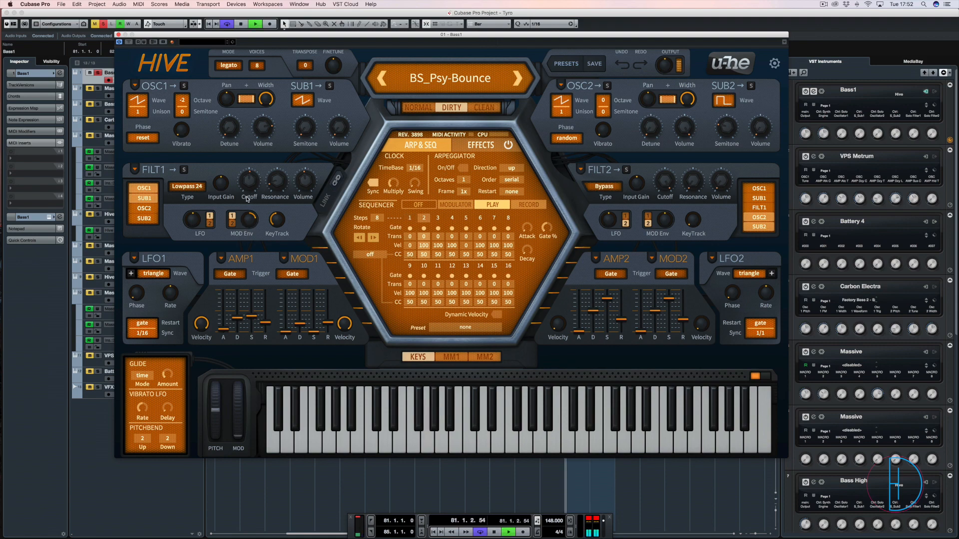
pyautogui.moveTo(245, 184)
pyautogui.moveTo(246, 184); pyautogui.dragTo(252, 221)
pyautogui.moveTo(251, 225)
pyautogui.moveTo(249, 179)
pyautogui.moveTo(249, 179); pyautogui.dragTo(255, 155)
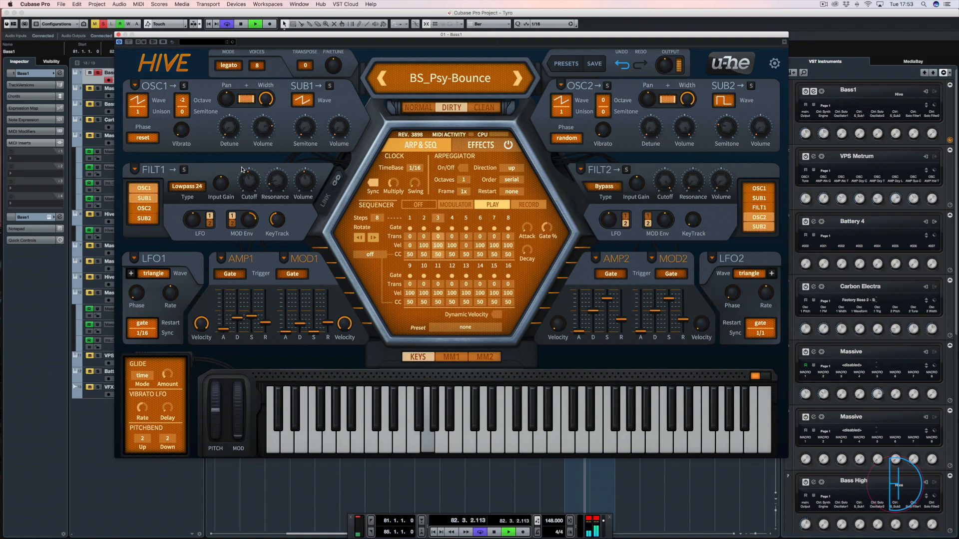
# Step: Adjust Bass1's Filter 1 cutoff in Hive once more, stop playback and close the instrument
pyautogui.moveTo(248, 181)
pyautogui.mouseDown()
pyautogui.moveTo(240, 253)
pyautogui.moveTo(242, 184)
pyautogui.mouseUp()
pyautogui.press('space')
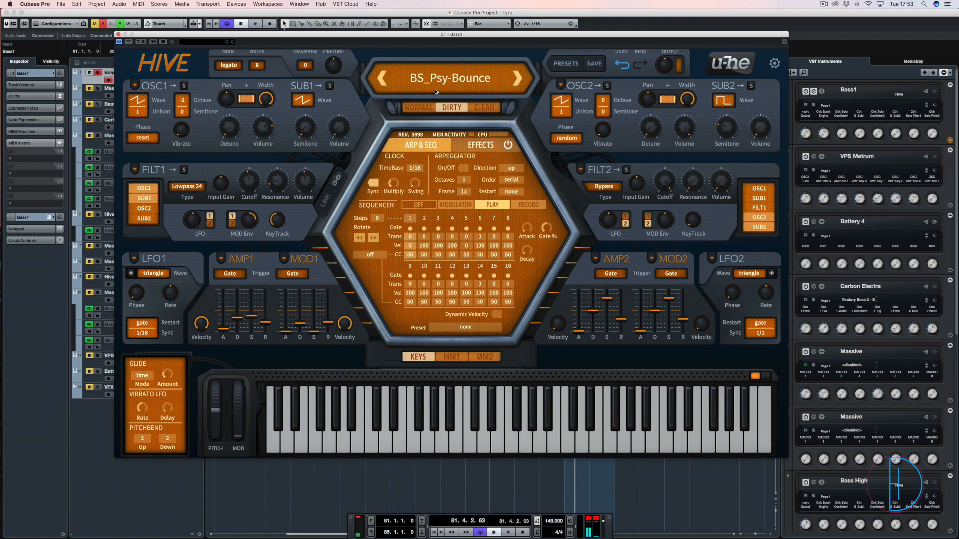
pyautogui.click(118, 35)
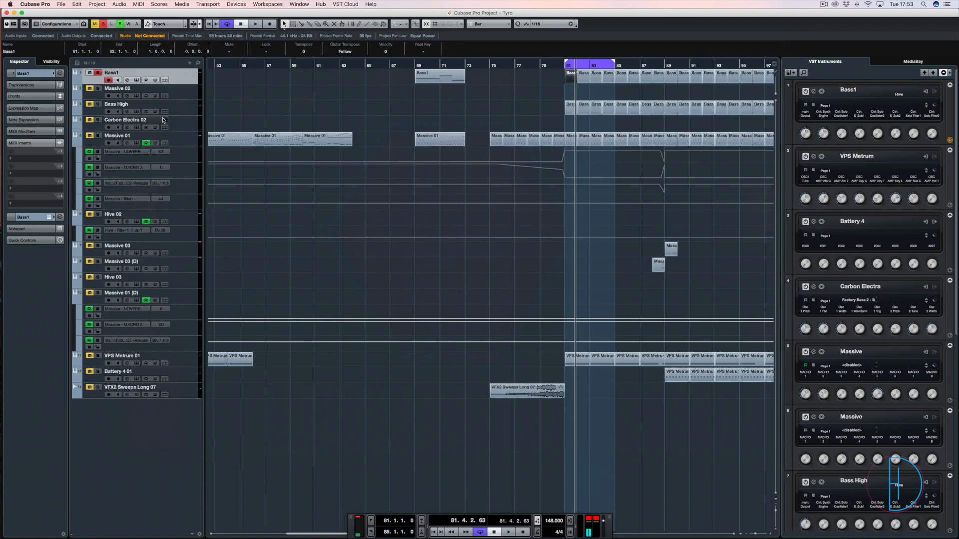
# Step: Open Bass High's Hive instrument and try the Dirty engine mode before returning it to Normal
pyautogui.click(186, 111)
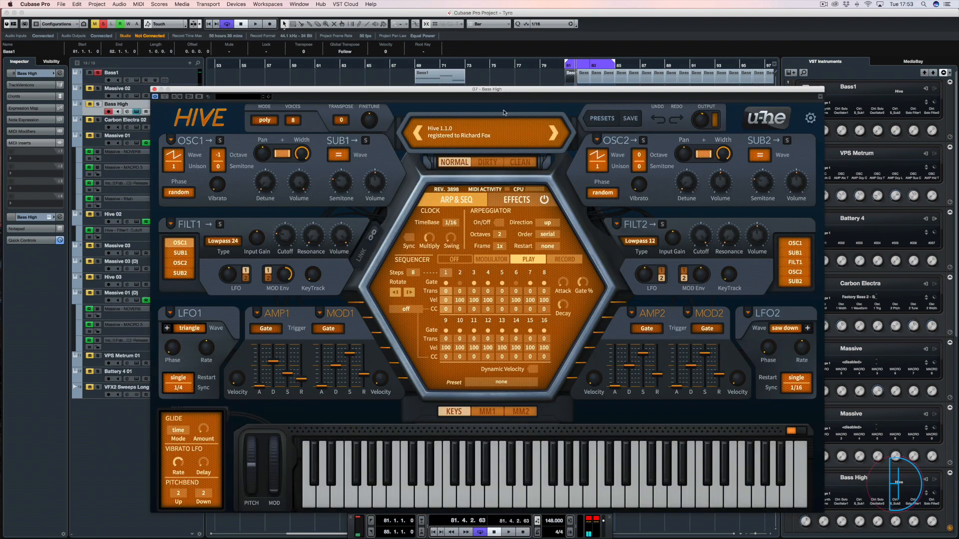
pyautogui.moveTo(501, 89); pyautogui.dragTo(476, 37)
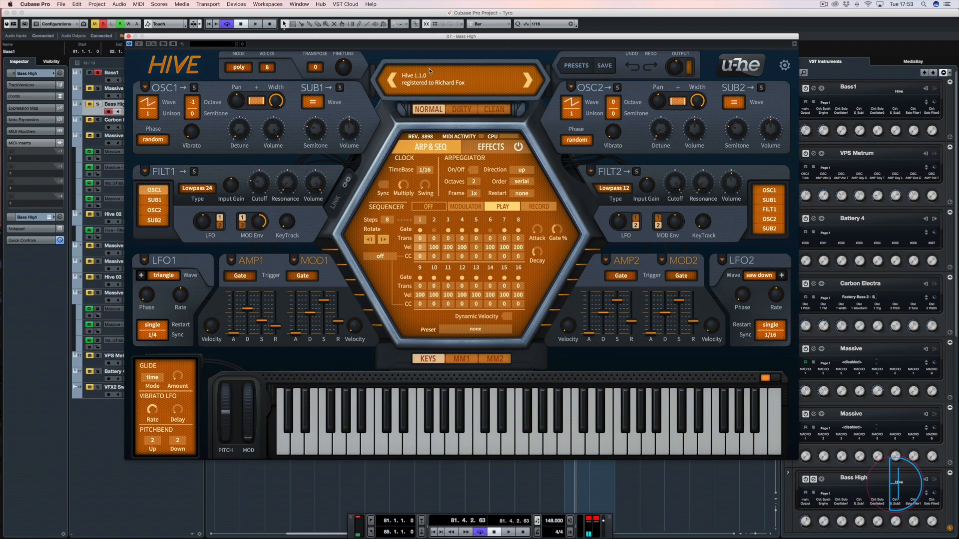
pyautogui.click(465, 111)
pyautogui.click(439, 111)
# Step: Solo Bass High instead of Bass1 and play it alone
pyautogui.press('space')
pyautogui.press('space')
pyautogui.click(98, 105)
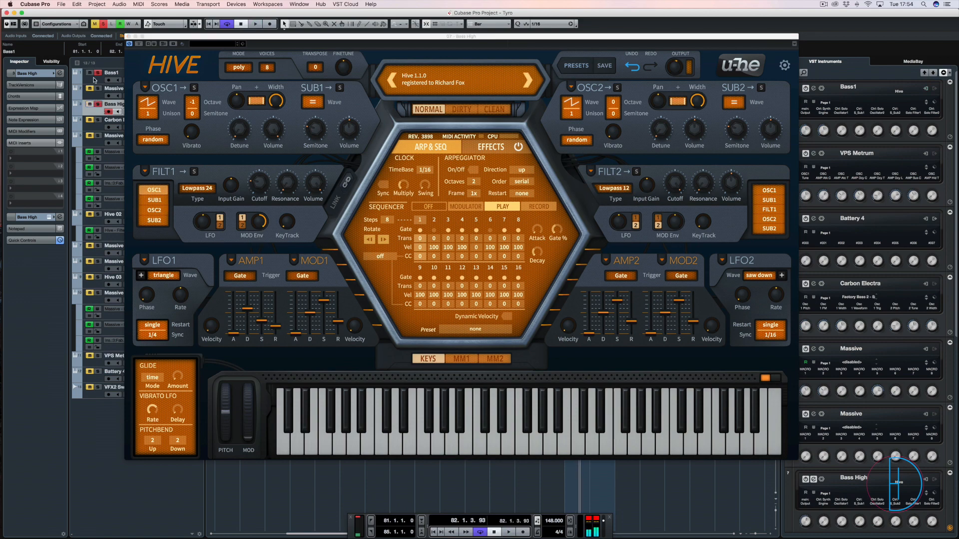
pyautogui.click(98, 74)
pyautogui.press('space')
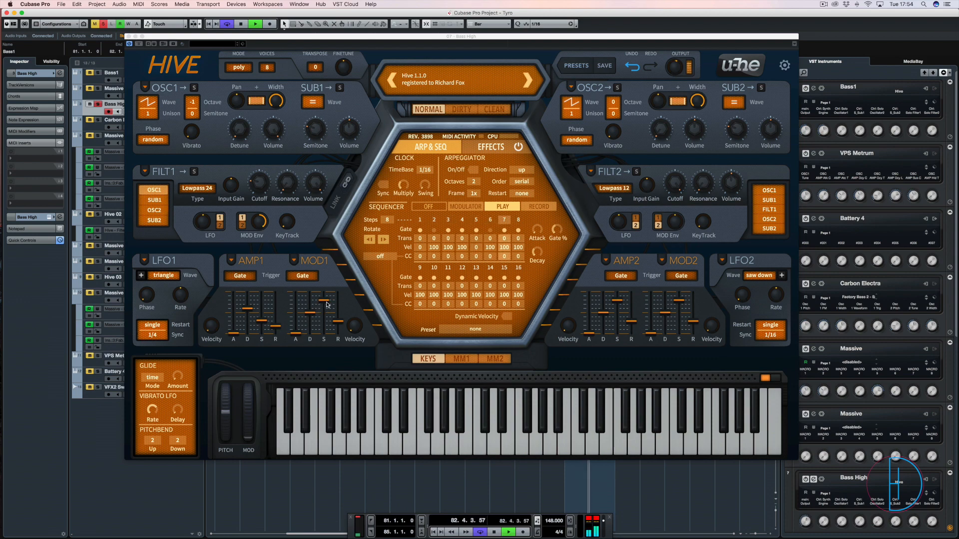
pyautogui.moveTo(324, 301)
pyautogui.mouseDown()
pyautogui.moveTo(325, 368)
pyautogui.moveTo(327, 305)
pyautogui.moveTo(326, 345)
pyautogui.moveTo(324, 313)
pyautogui.moveTo(324, 335)
pyautogui.moveTo(321, 314)
pyautogui.moveTo(311, 330)
pyautogui.moveTo(324, 320)
pyautogui.moveTo(324, 336)
pyautogui.moveTo(324, 311)
pyautogui.moveTo(314, 311)
pyautogui.mouseUp()
pyautogui.press('space')
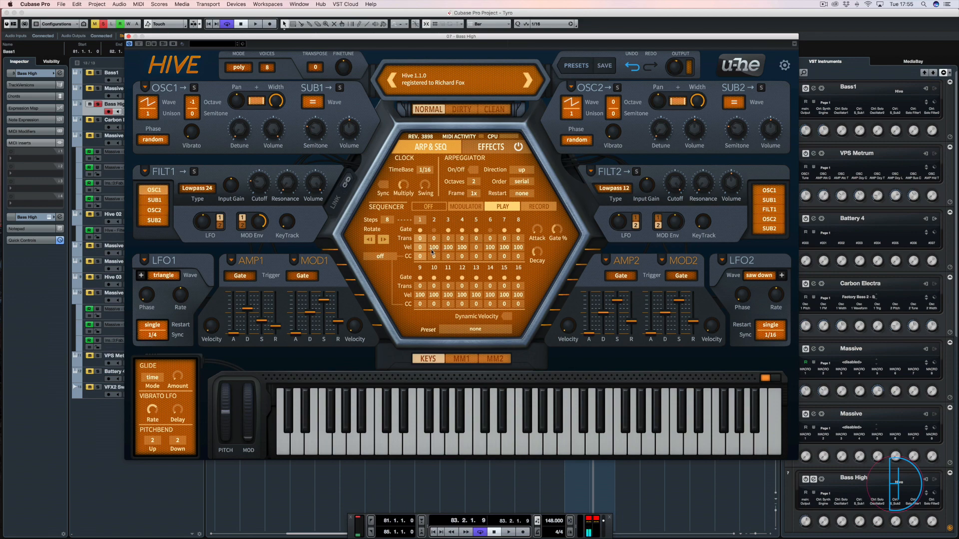
# Step: Set sequencer velocity 02 to 99 and inspect Bass High's first clip at bar 81 in the Key Editor
pyautogui.scroll(-1, 431, 251)
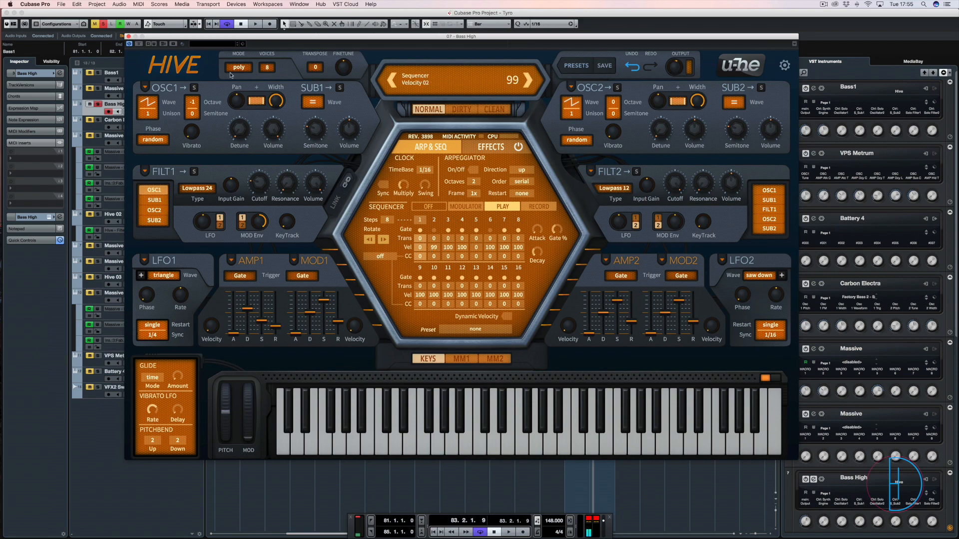
pyautogui.moveTo(365, 40); pyautogui.dragTo(324, 314)
pyautogui.click(568, 106)
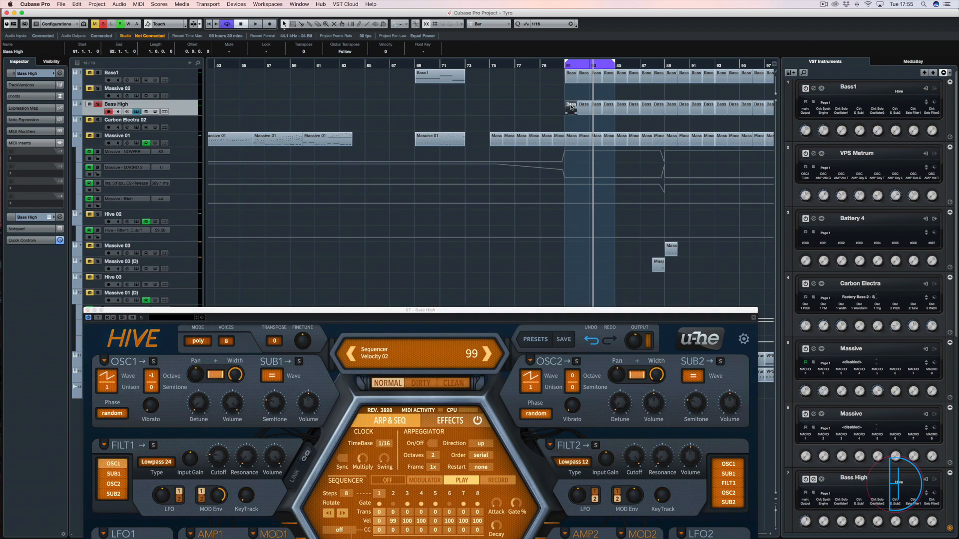
pyautogui.doubleClick(571, 107)
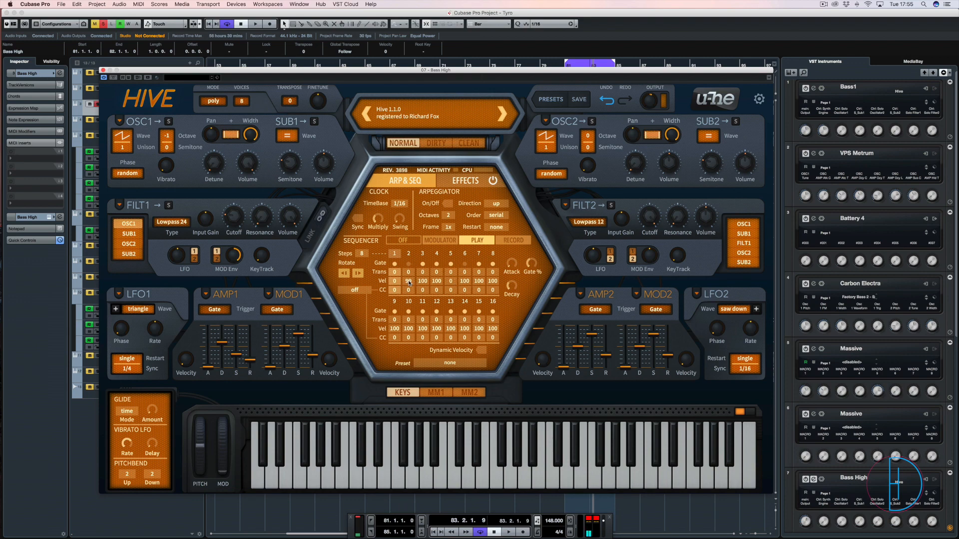
# Step: Play Bass High while cycling the sequencer's step 3 gate through its states and back to gate
pyautogui.press('space')
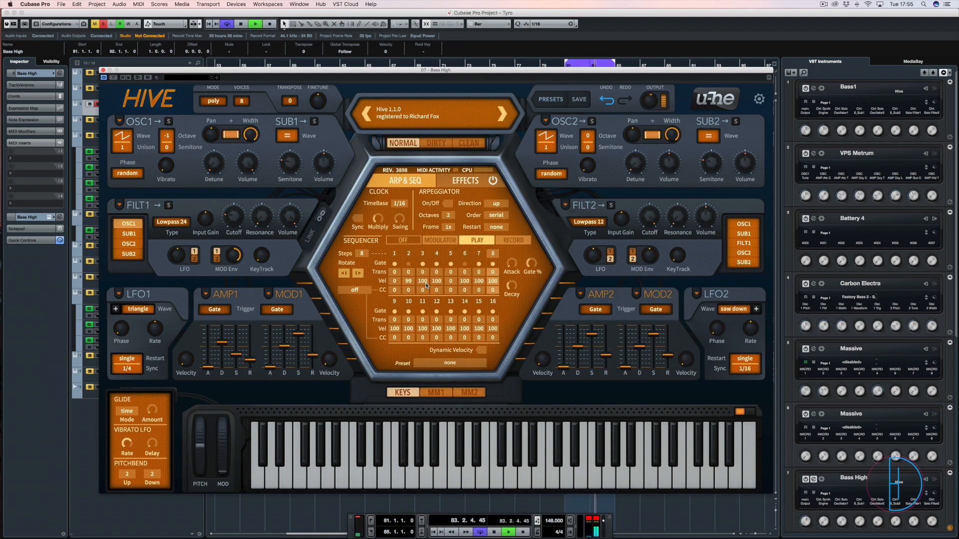
pyautogui.press('space')
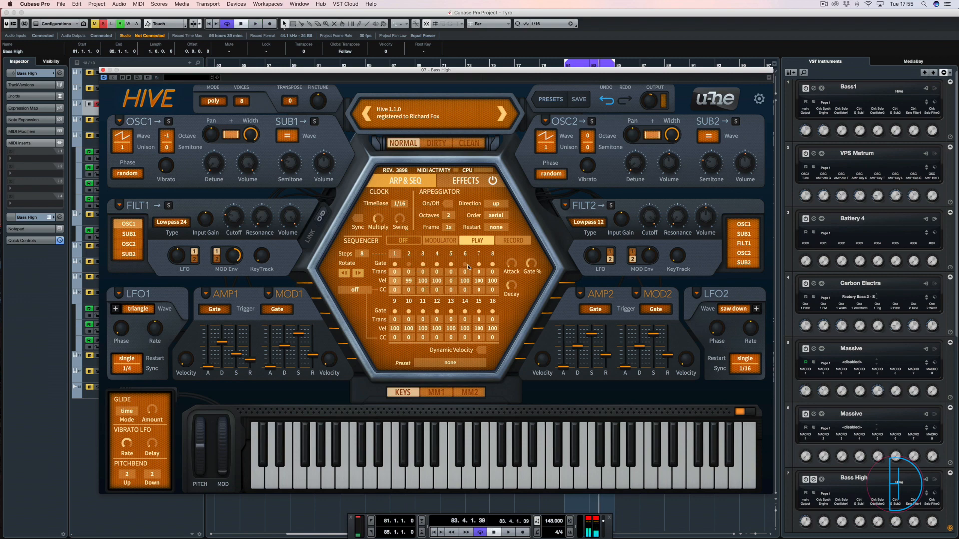
pyautogui.click(422, 265)
pyautogui.click(423, 265)
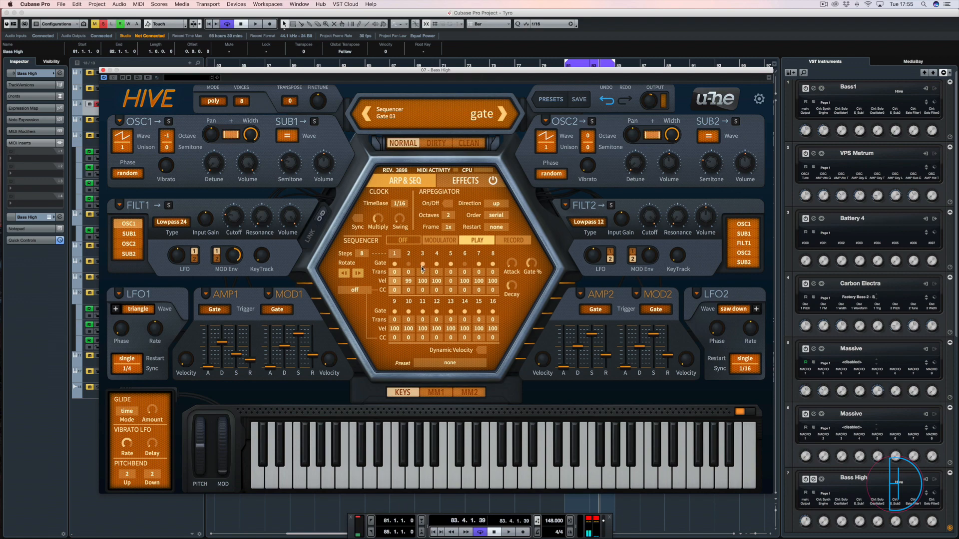
pyautogui.click(423, 264)
pyautogui.press('space')
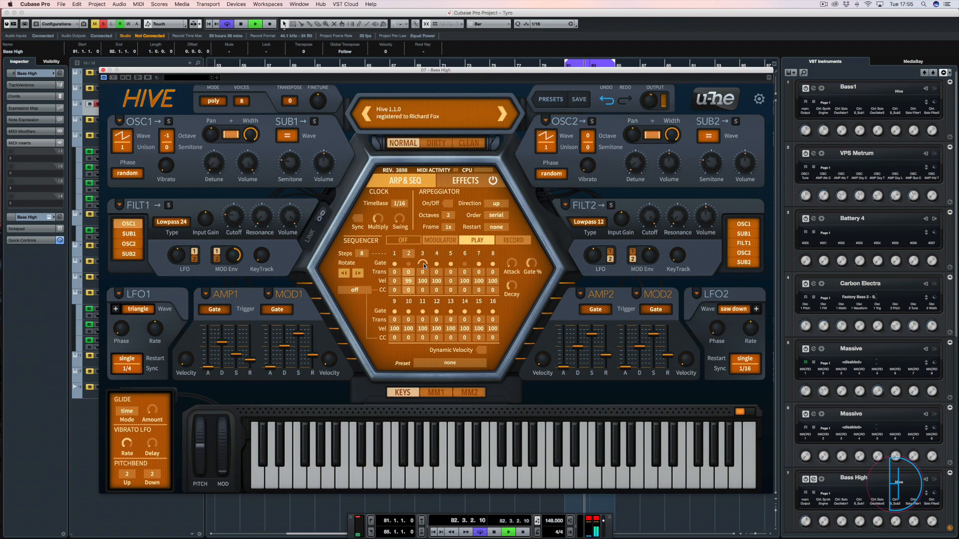
pyautogui.press('space')
pyautogui.click(423, 265)
pyautogui.click(423, 265)
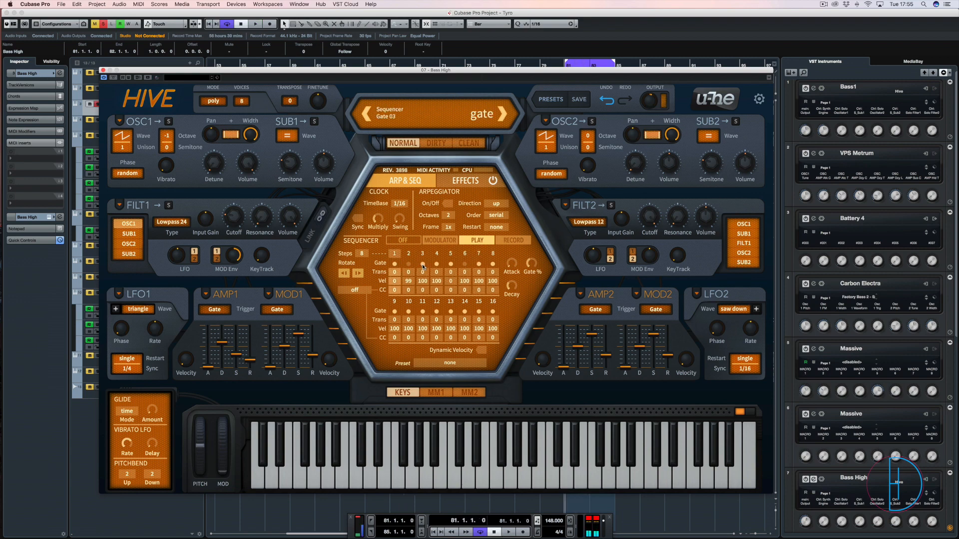
# Step: During playback, try step 3's gate as a rest, restore it to gate and stop
pyautogui.press('space')
pyautogui.click(423, 265)
pyautogui.click(423, 264)
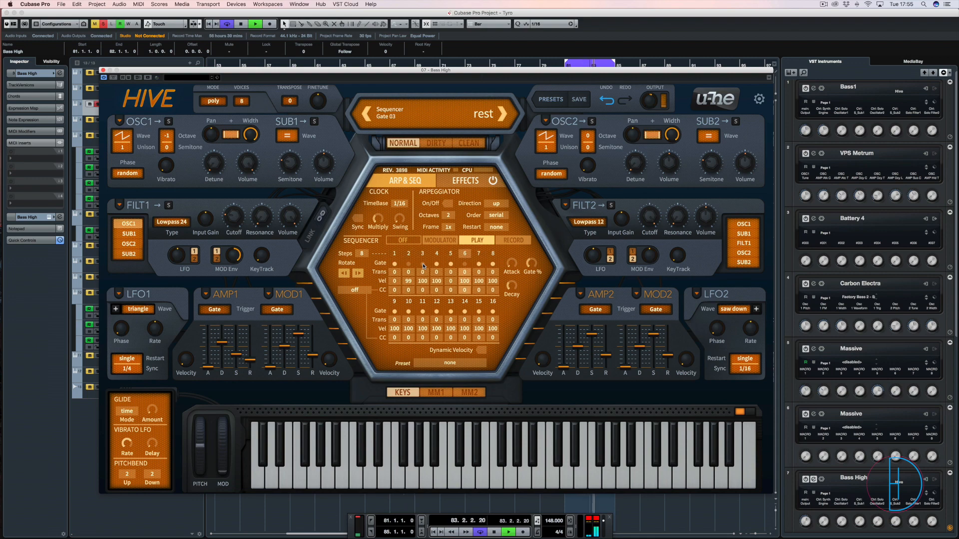
pyautogui.click(423, 265)
pyautogui.press('space')
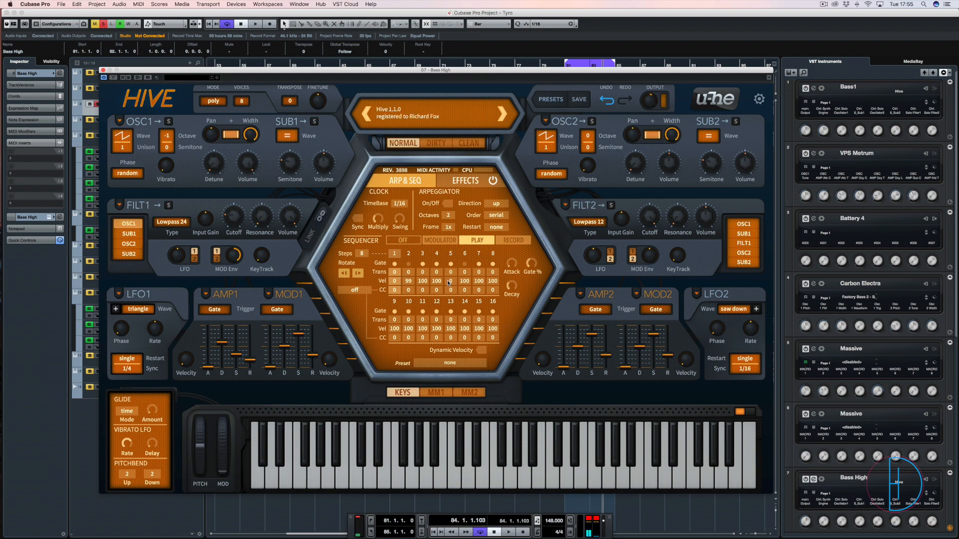
# Step: Turn off the sequencer gates of steps 5 and 1 in Bass High's Hive and close the instrument
pyautogui.click(450, 265)
pyautogui.click(451, 264)
pyautogui.click(395, 264)
pyautogui.click(49, 401)
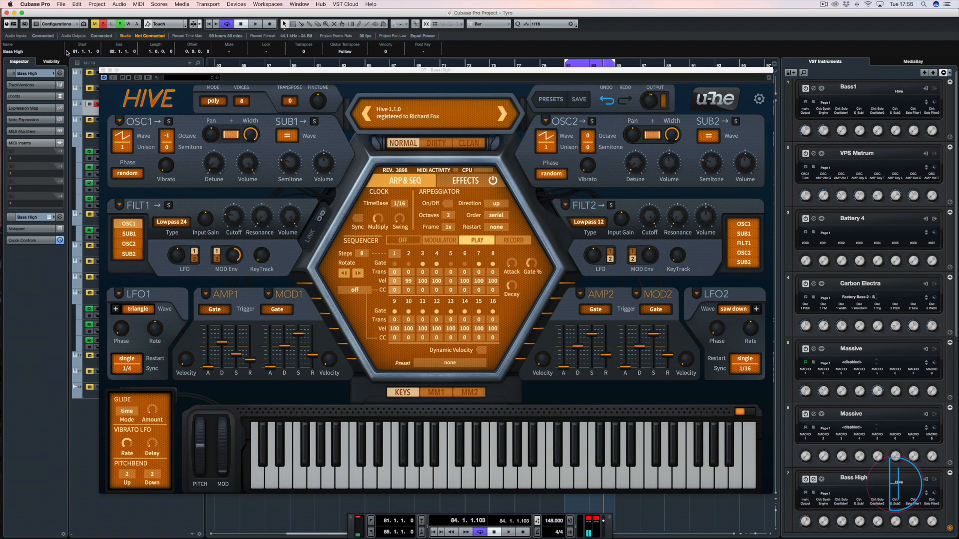
pyautogui.click(103, 70)
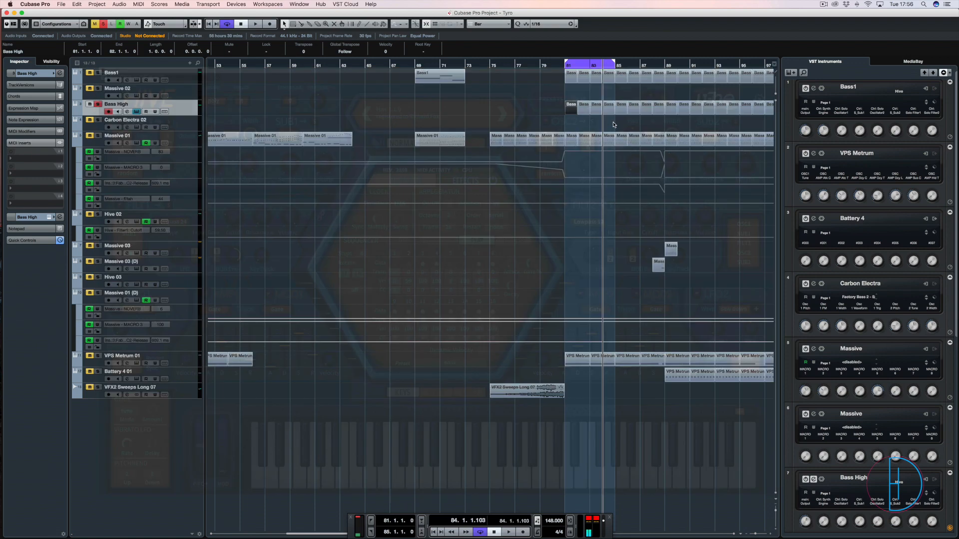
# Step: In Bass High's first clip, draw C3 sixteenth notes on the last two sixteenths of each of the first three beats
pyautogui.doubleClick(571, 107)
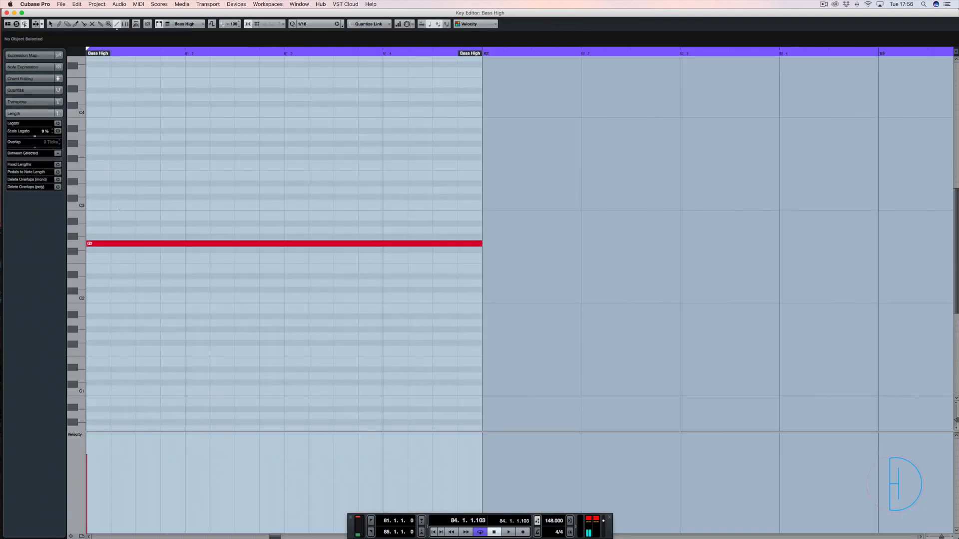
pyautogui.click(137, 203)
pyautogui.click(162, 203)
pyautogui.moveTo(235, 204); pyautogui.dragTo(266, 203)
pyautogui.click(265, 204)
pyautogui.click(340, 203)
pyautogui.click(365, 204)
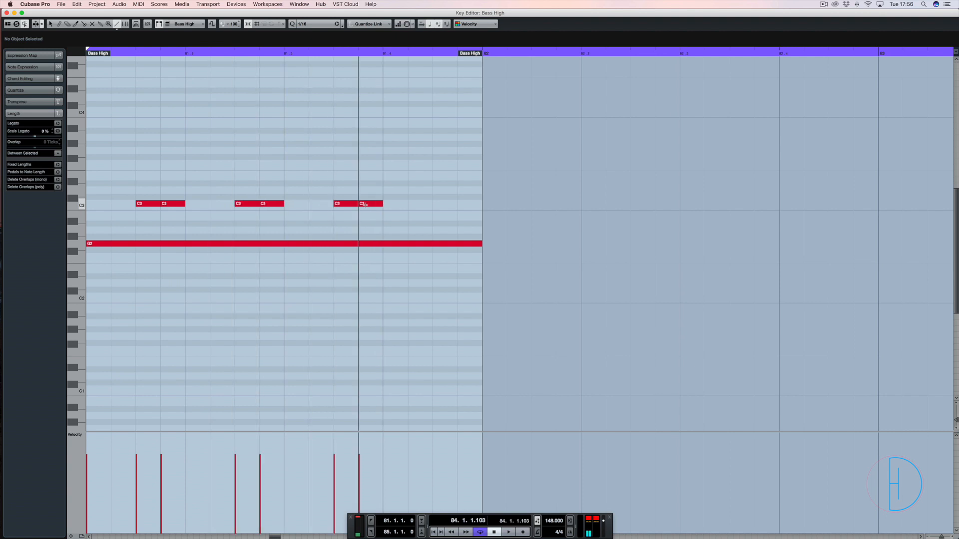
# Step: Remove all the drawn C3 notes from the Bass High clip and close the Key Editor
pyautogui.press('1')
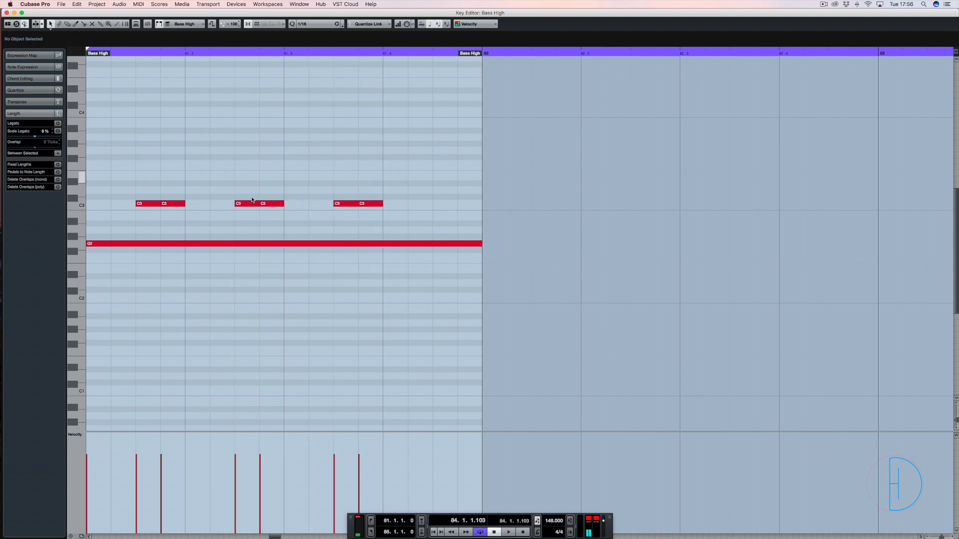
pyautogui.moveTo(396, 177); pyautogui.dragTo(128, 213)
pyautogui.press('super+x')
pyautogui.press('Return')
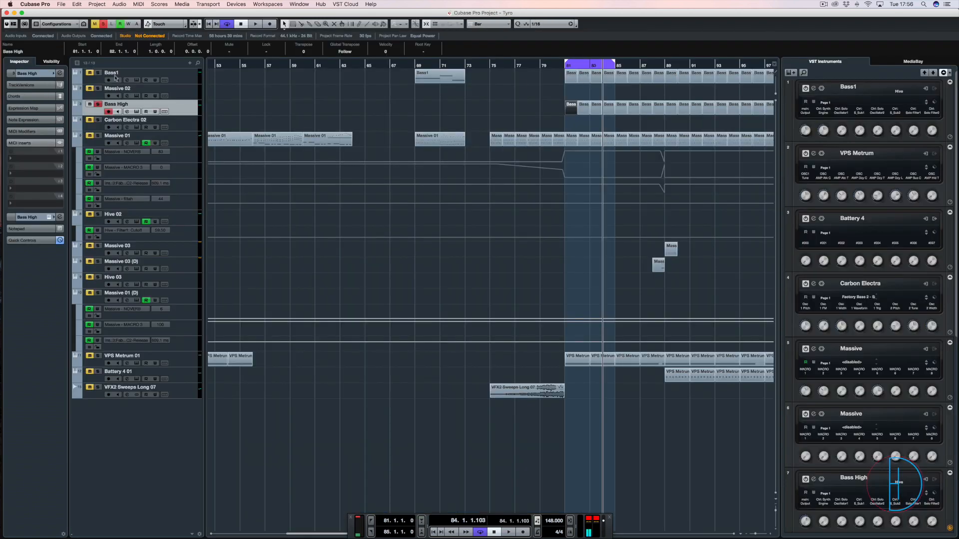
# Step: Play Bass1 soloed, adding first Bass High and then VPS Metrum 01 to the solo
pyautogui.press('space')
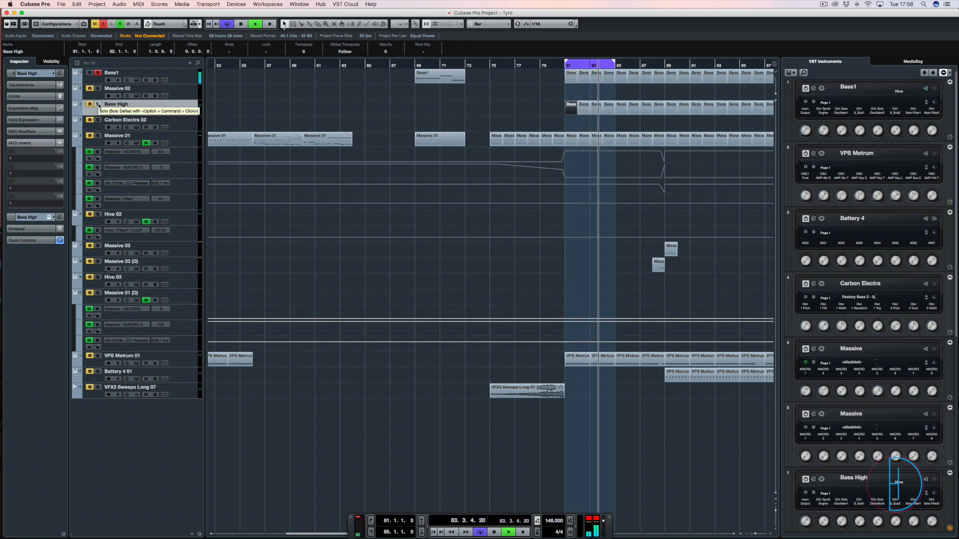
pyautogui.click(99, 104)
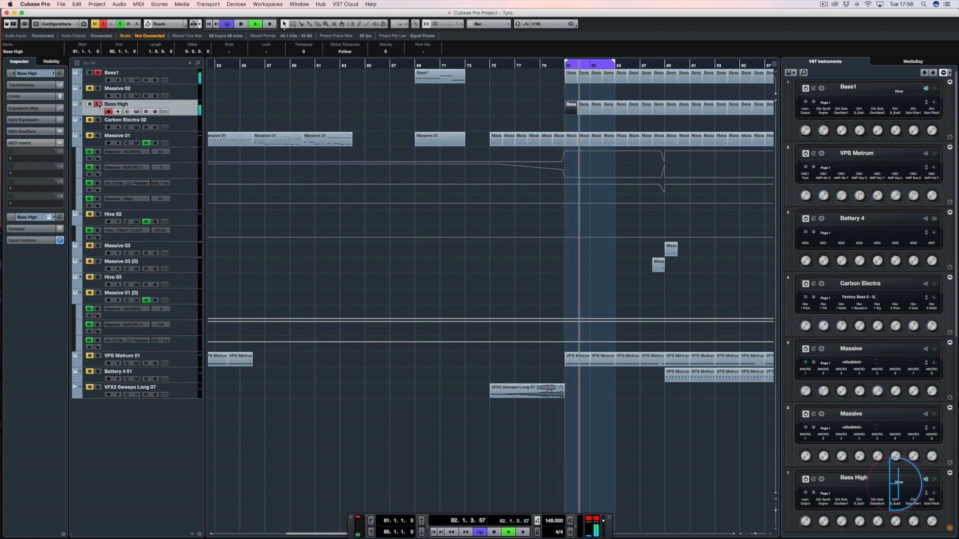
pyautogui.press('space')
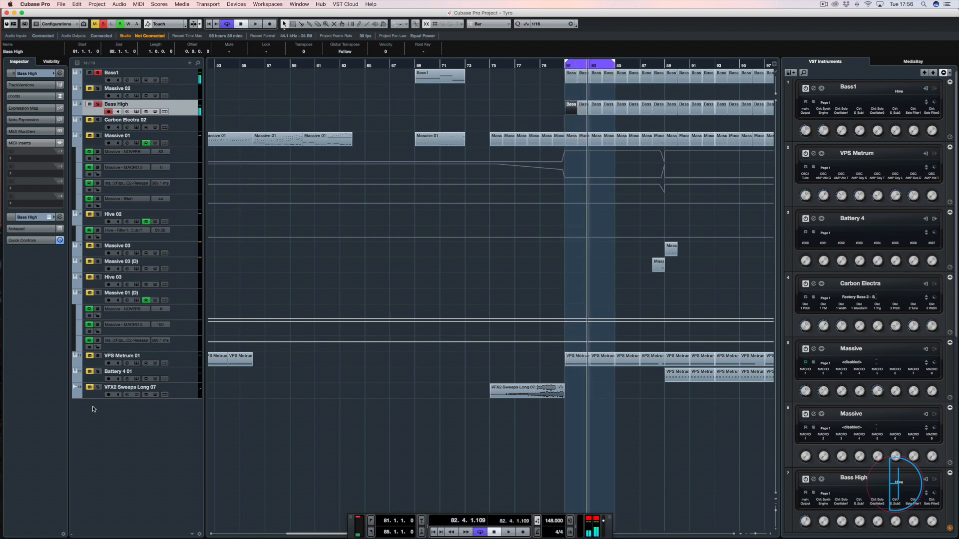
pyautogui.click(98, 356)
pyautogui.press('space')
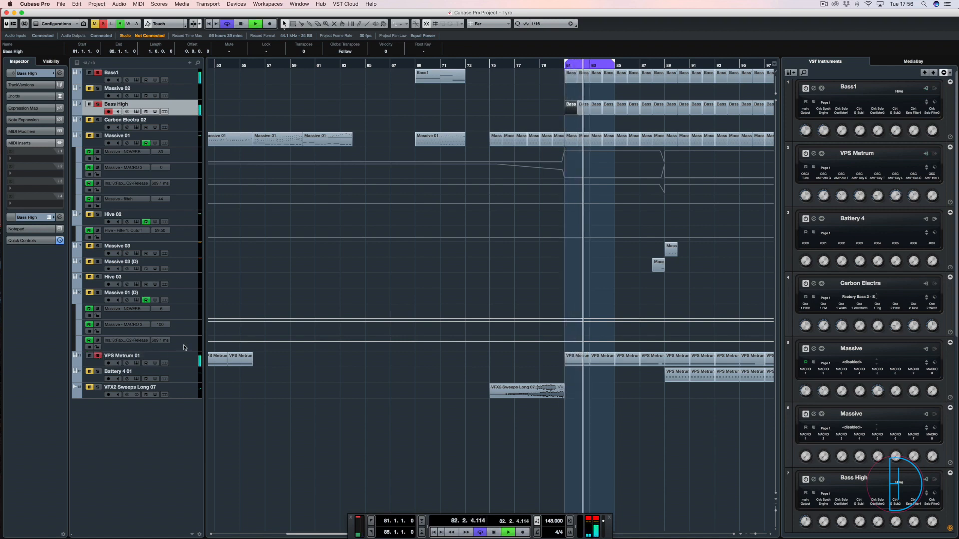
pyautogui.press('space')
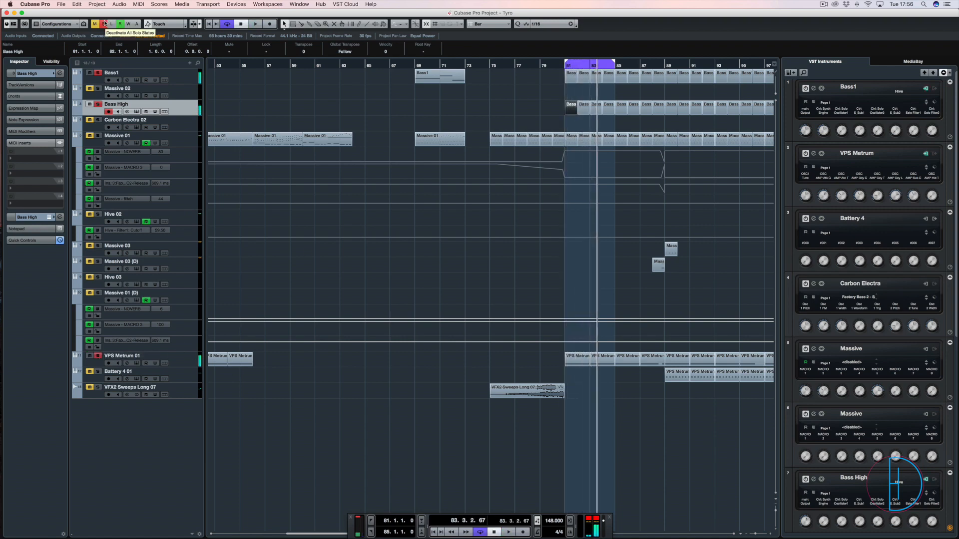
# Step: Deactivate all solo states and play the full arrangement from bar 80
pyautogui.click(103, 23)
pyautogui.moveTo(489, 66); pyautogui.dragTo(552, 71)
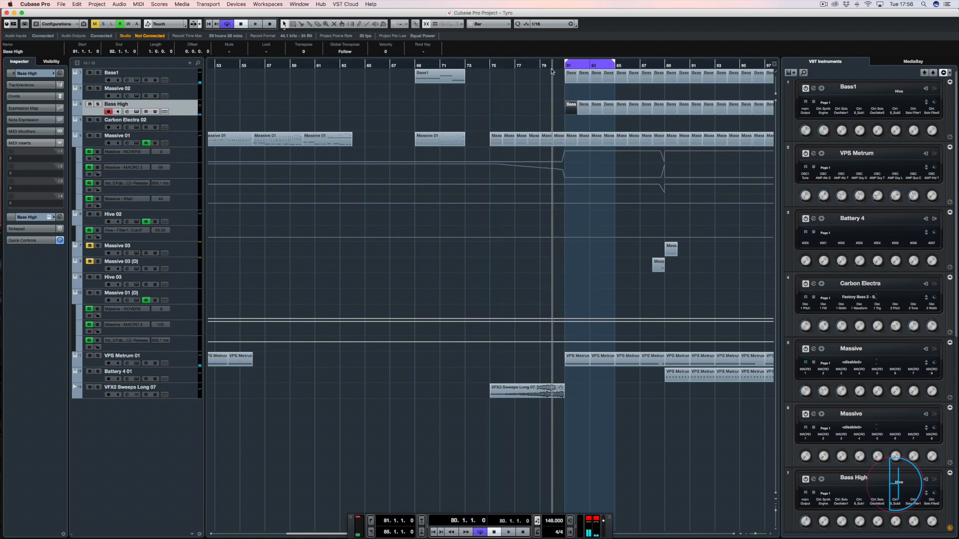
pyautogui.press('space')
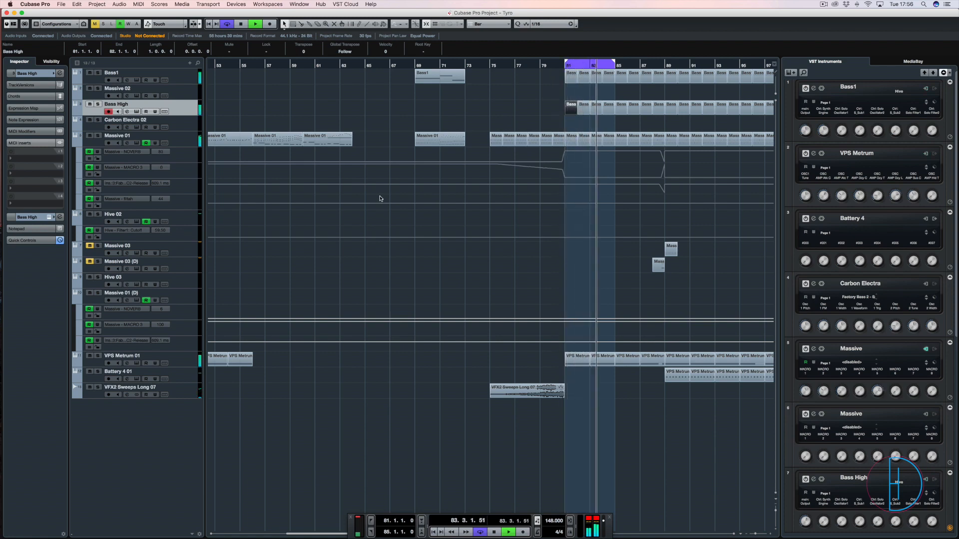
pyautogui.press('space')
pyautogui.click(98, 104)
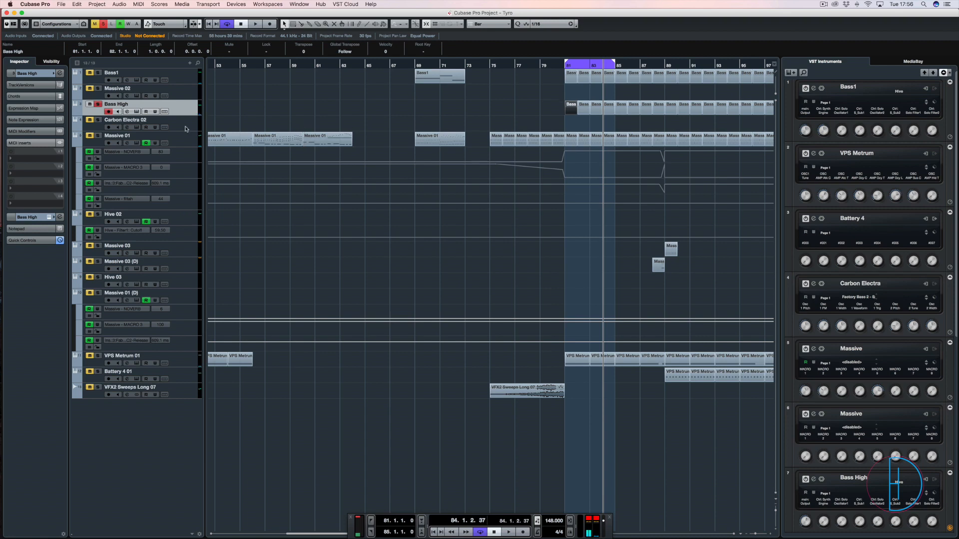
pyautogui.click(97, 104)
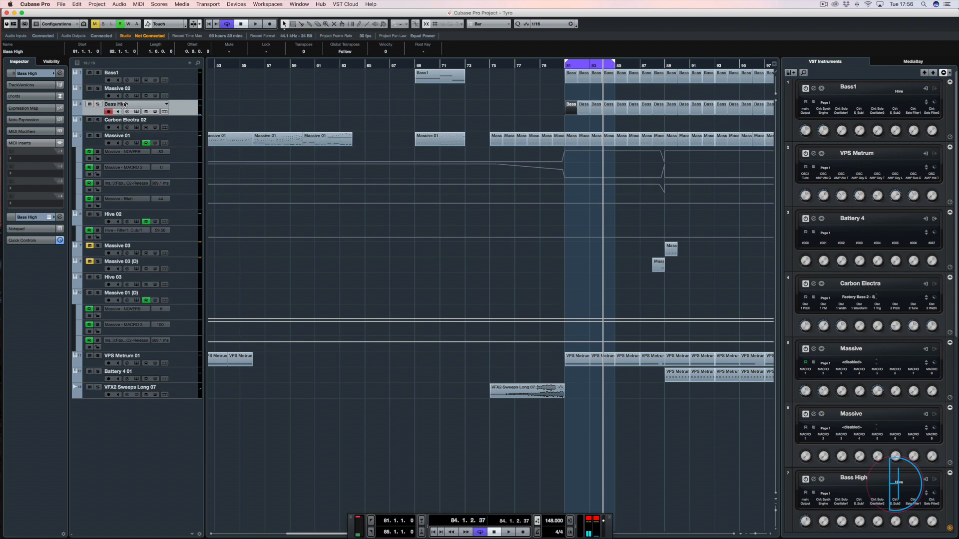
# Step: Open the MixConsole, solo the Bass1 channel and open its Kickstart insert
pyautogui.press('g')
pyautogui.press('g')
pyautogui.press('g')
pyautogui.press('F3')
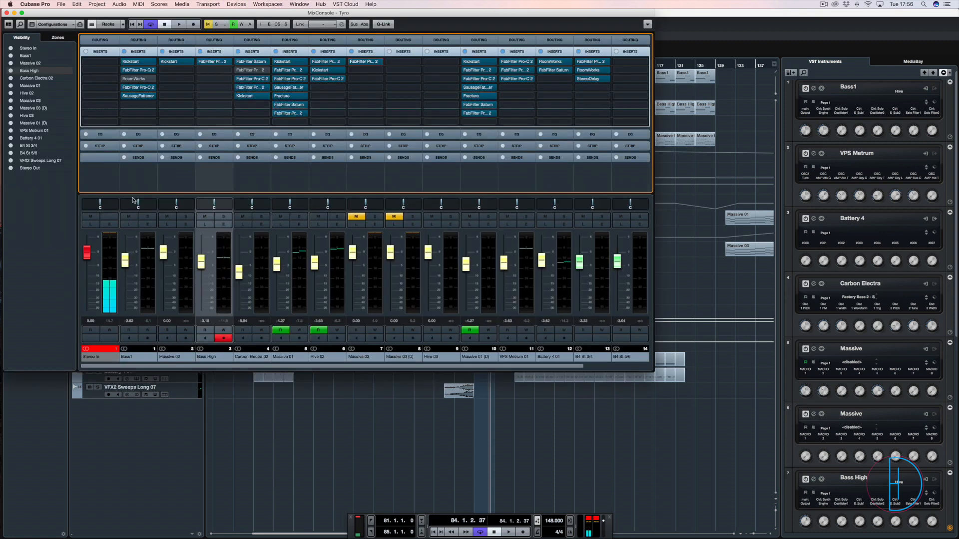
pyautogui.click(147, 216)
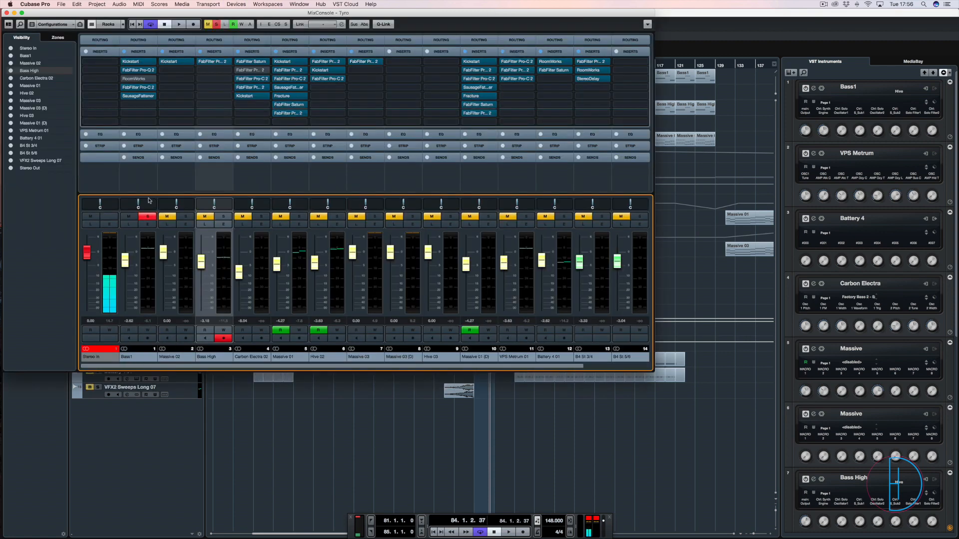
pyautogui.click(131, 62)
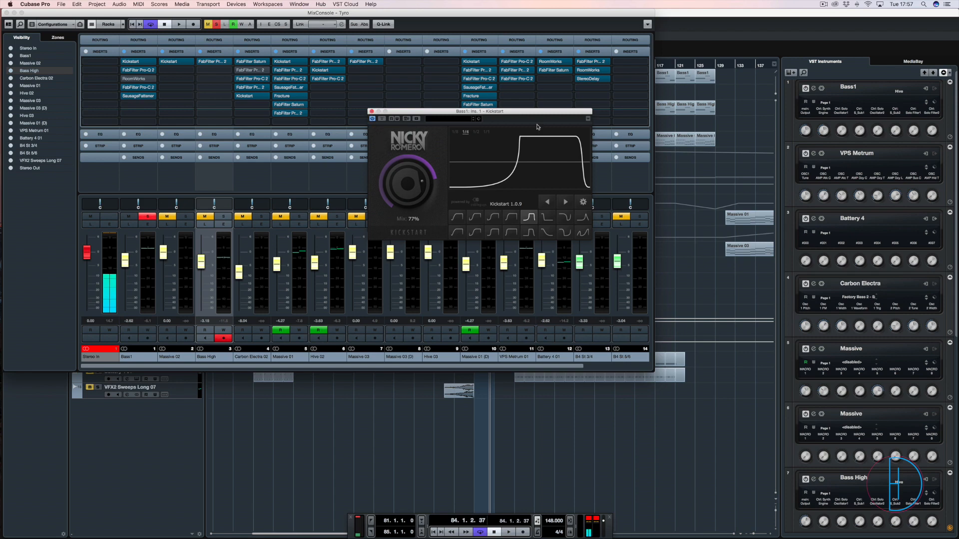
# Step: Close the Kickstart window and open Bass1's FabFilter Pro-Q 2 insert to examine its EQ curve
pyautogui.click(372, 112)
pyautogui.moveTo(131, 73)
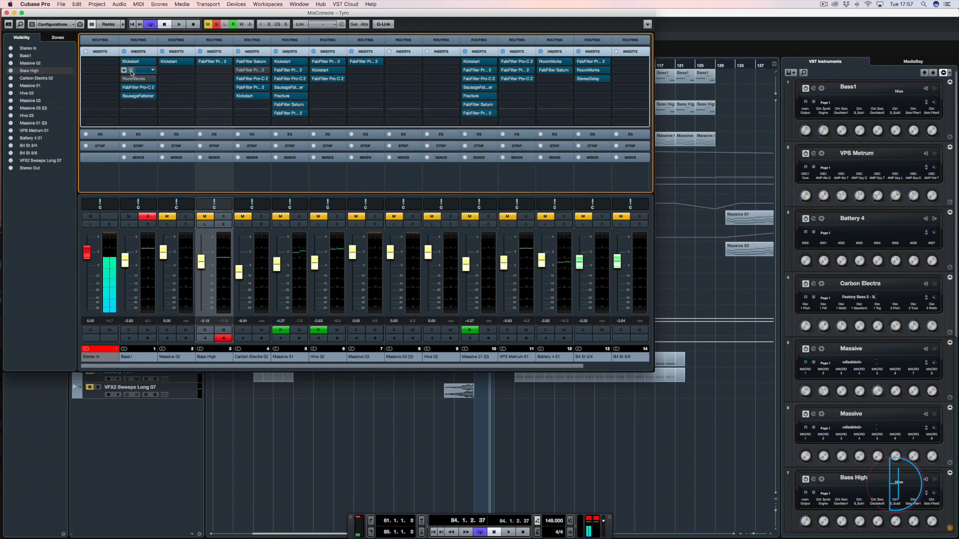
pyautogui.click(132, 73)
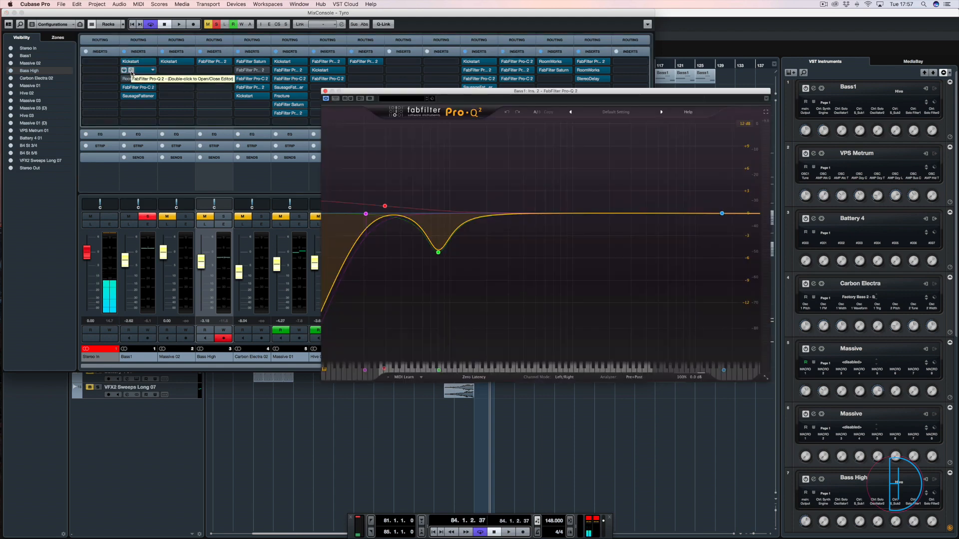
pyautogui.moveTo(376, 212)
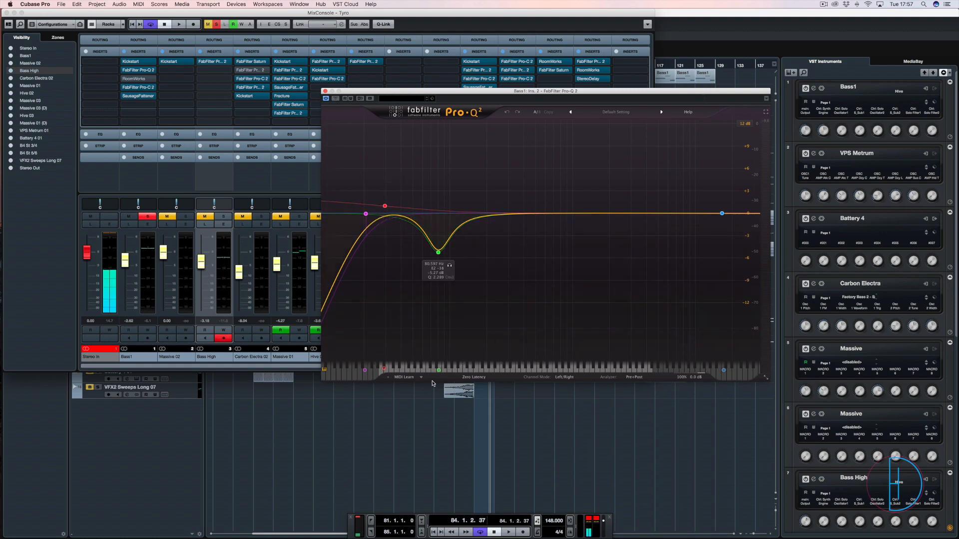
# Step: Start playback with the Pro-Q 2 window open and add the VPS Metrum 01 track to the solo
pyautogui.press('space')
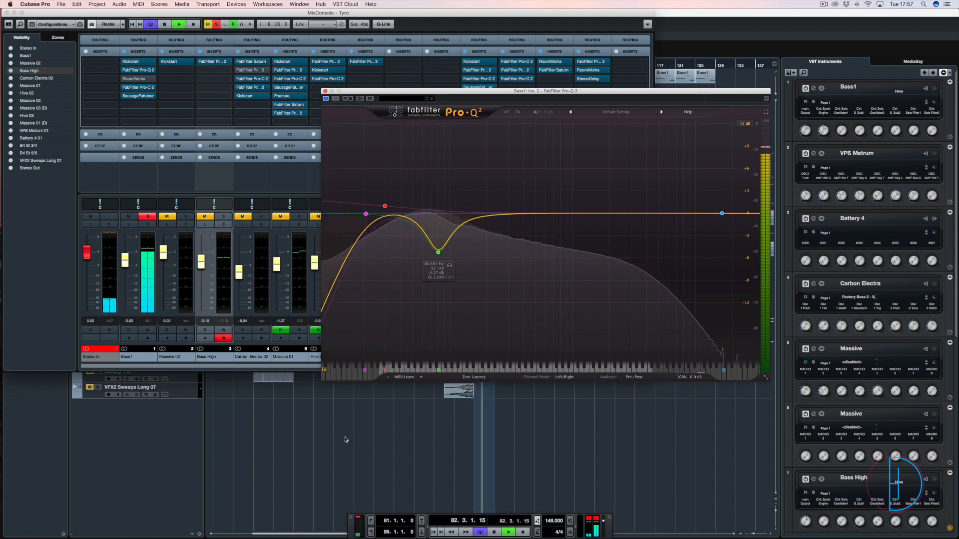
pyautogui.click(269, 438)
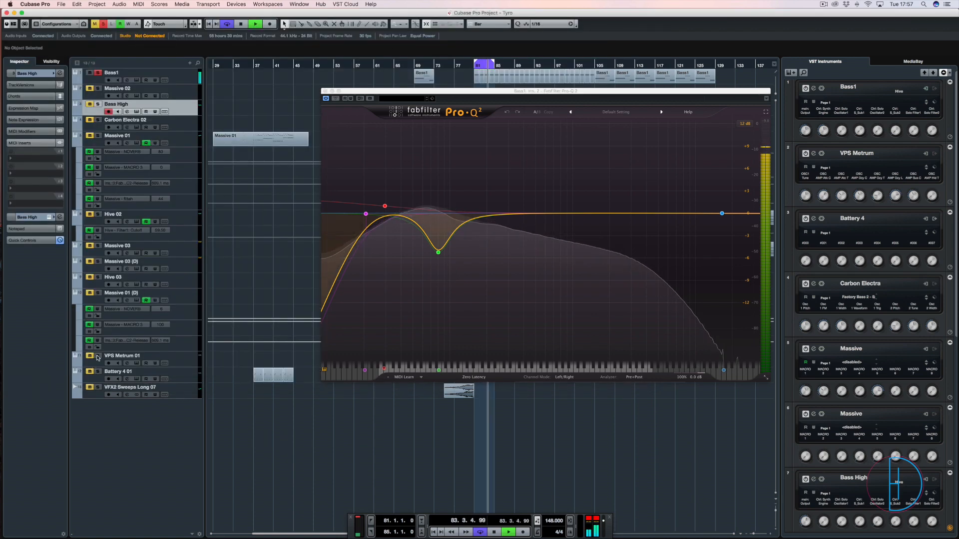
pyautogui.click(98, 356)
# Step: Compare the sound with the green dip band of Bass1's EQ bypassed and re-enabled, stop playback and close Pro-Q 2
pyautogui.click(439, 253)
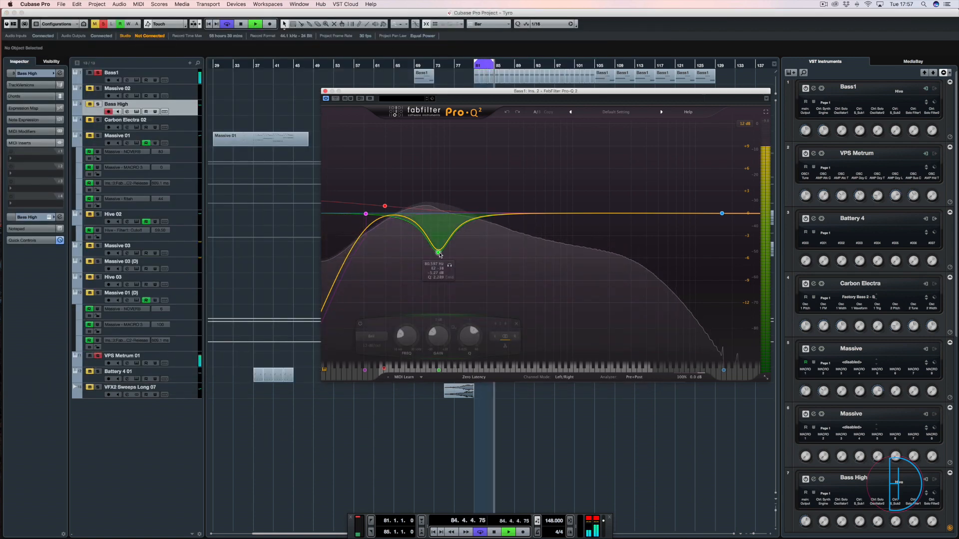
pyautogui.click(360, 324)
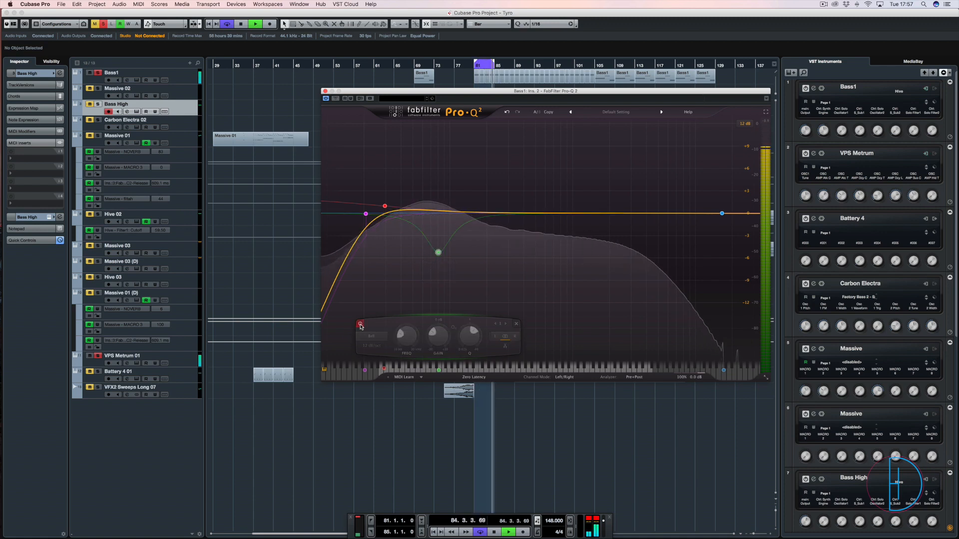
pyautogui.click(360, 325)
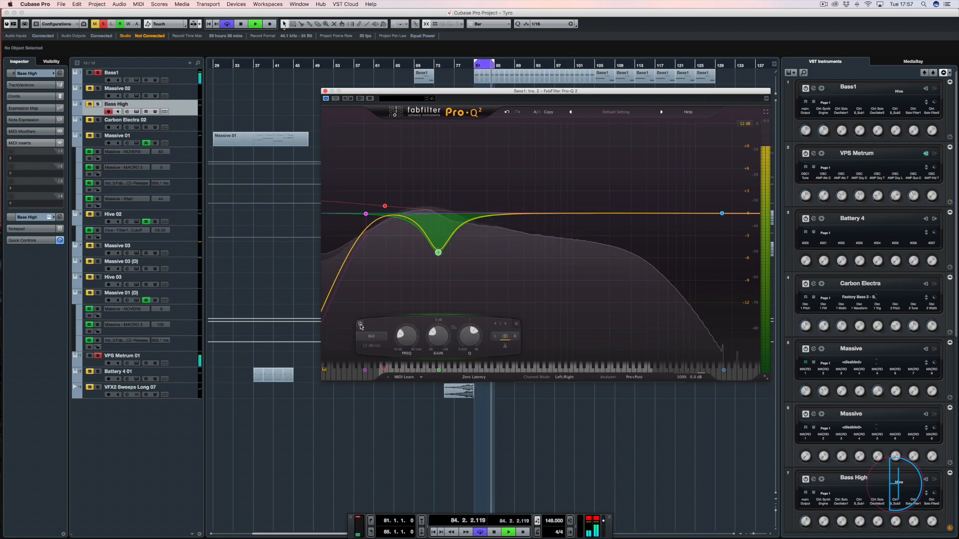
pyautogui.press('space')
pyautogui.click(325, 91)
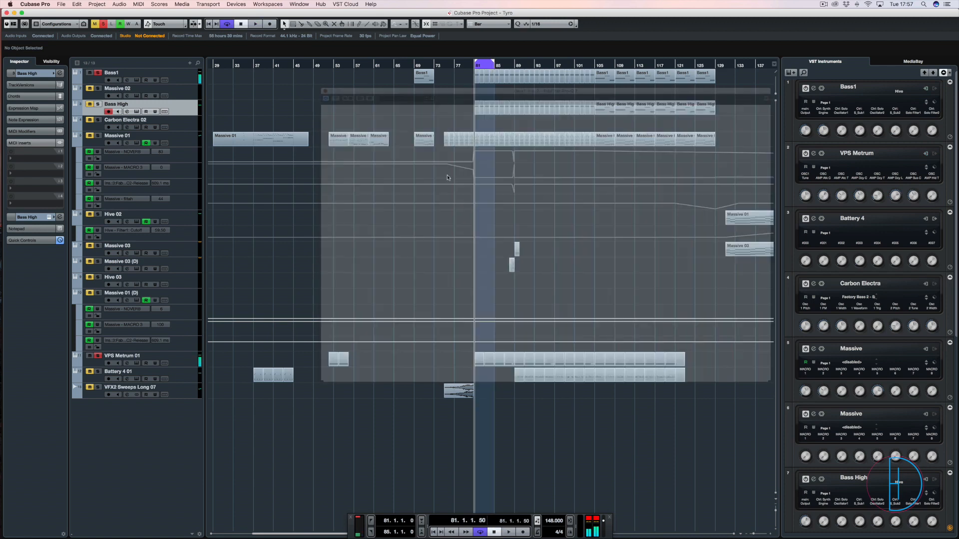
# Step: Reopen the MixConsole, open Bass1's FabFilter Pro-C 2 insert and reposition its window to show the side-chain section fully
pyautogui.press('F3')
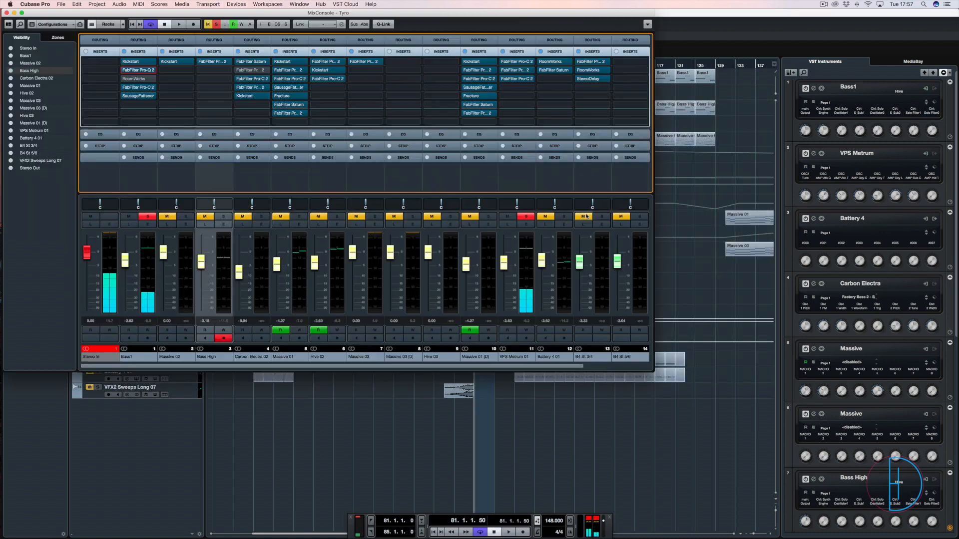
pyautogui.click(132, 88)
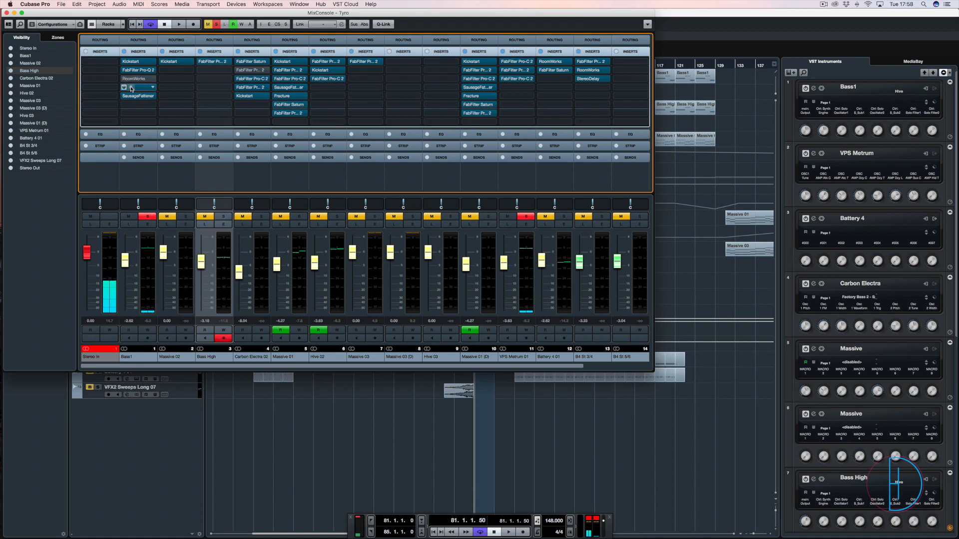
pyautogui.click(131, 88)
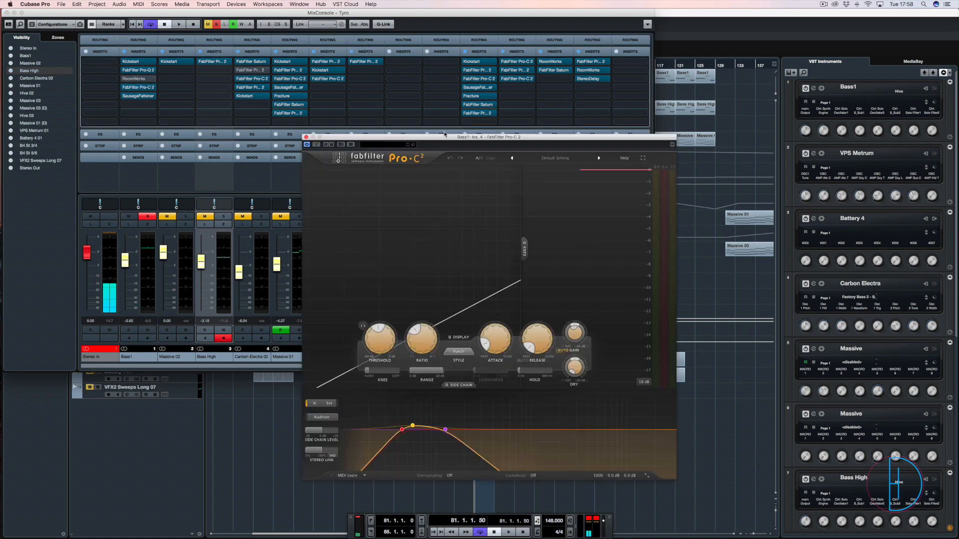
pyautogui.moveTo(447, 139); pyautogui.dragTo(381, 92)
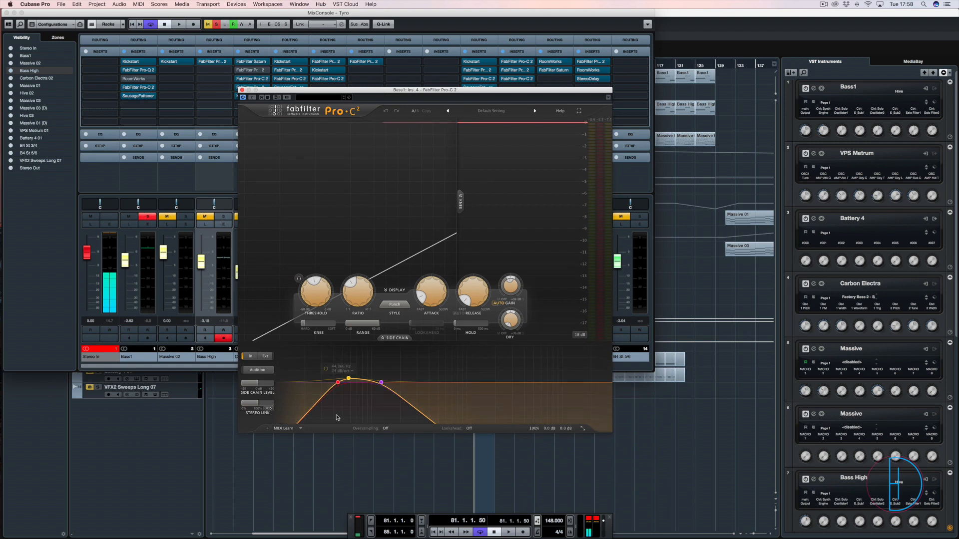
# Step: Play the loop from its start to watch the Pro-C 2 compression, move its window off the Bass1 channel meters and stop
pyautogui.press('KP_1')
pyautogui.press('space')
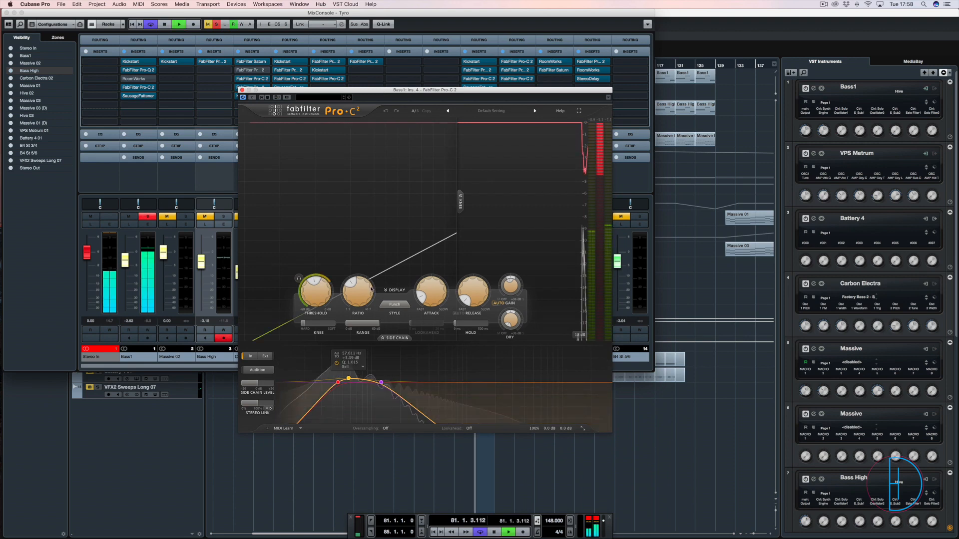
pyautogui.moveTo(417, 91); pyautogui.dragTo(513, 116)
pyautogui.press('space')
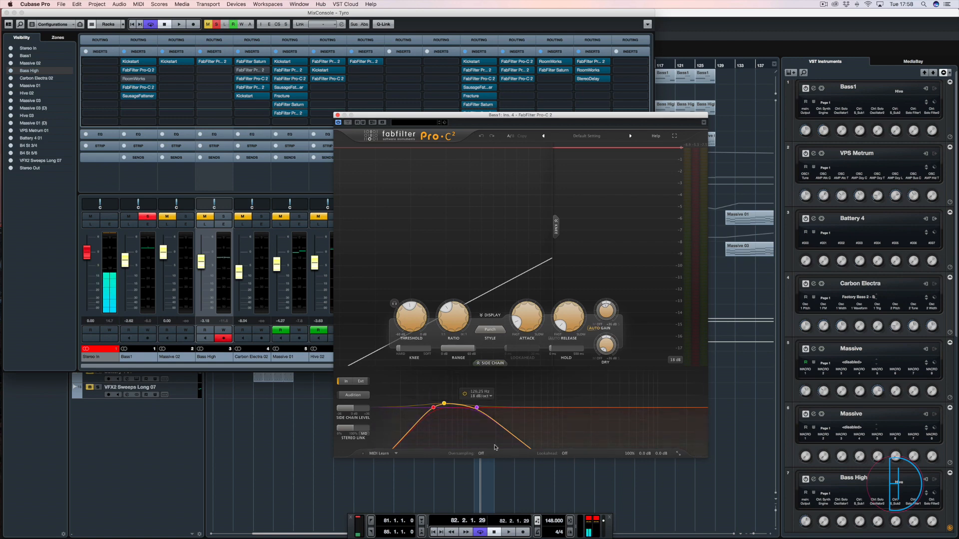
# Step: Inspect Pro-C 2's side-chain EQ band, ratio, available compression styles, attack and release, keeping the Punch style
pyautogui.moveTo(446, 405)
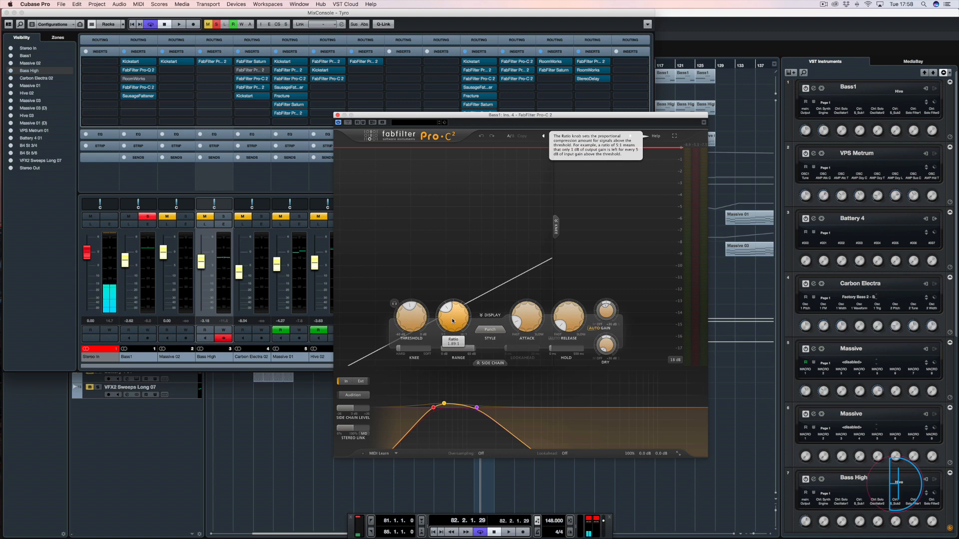
pyautogui.click(488, 332)
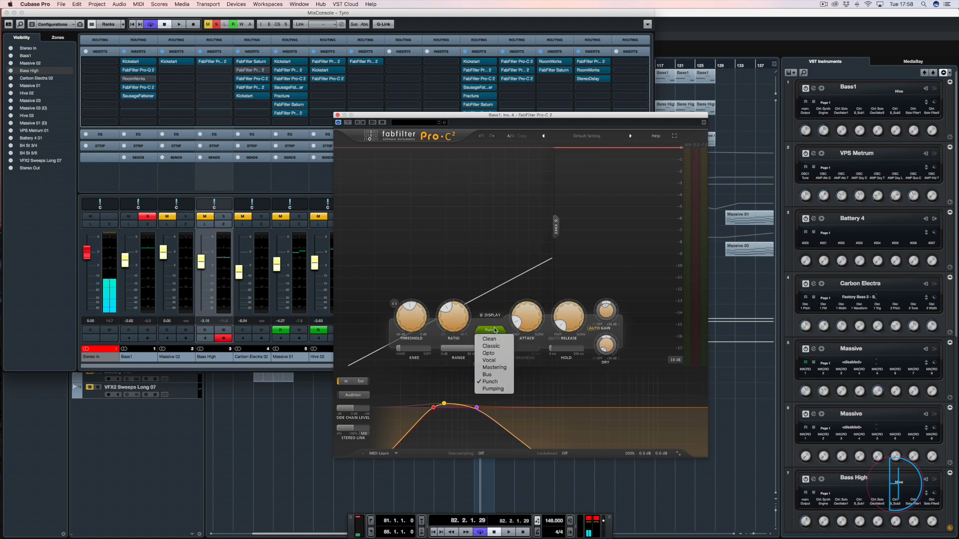
pyautogui.click(496, 272)
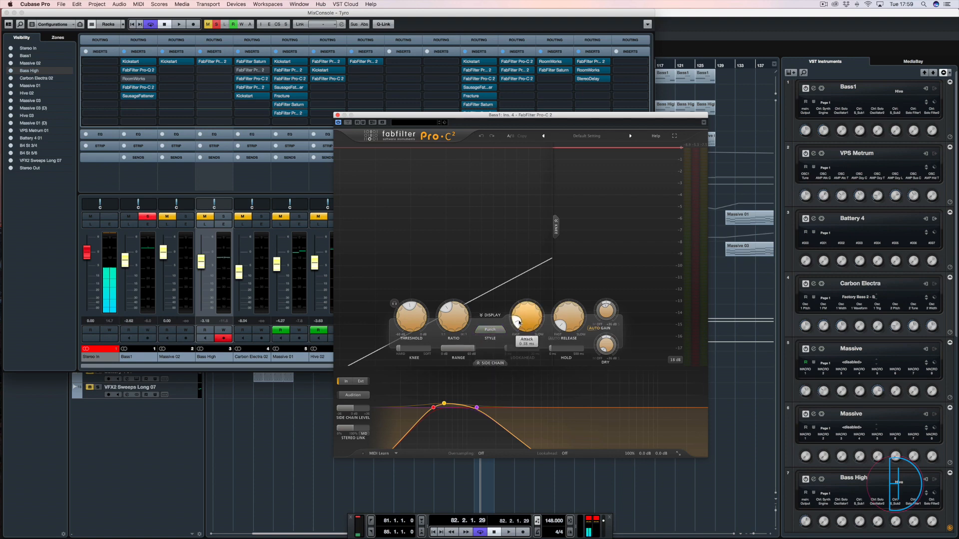
pyautogui.moveTo(524, 328)
pyautogui.moveTo(568, 326)
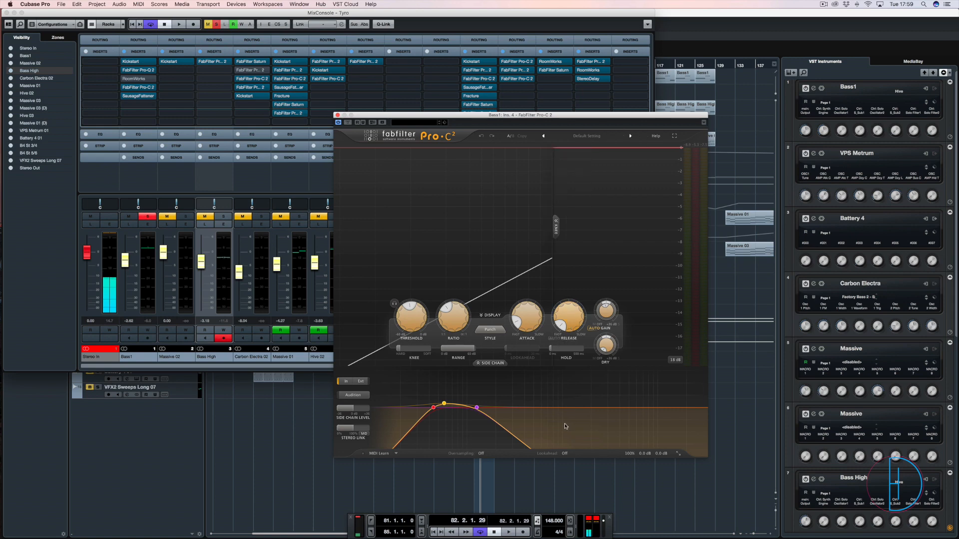
pyautogui.moveTo(577, 401)
# Step: Play the loop again to observe Pro-C 2's gain reduction, stop playback and check the Knee control
pyautogui.press('space')
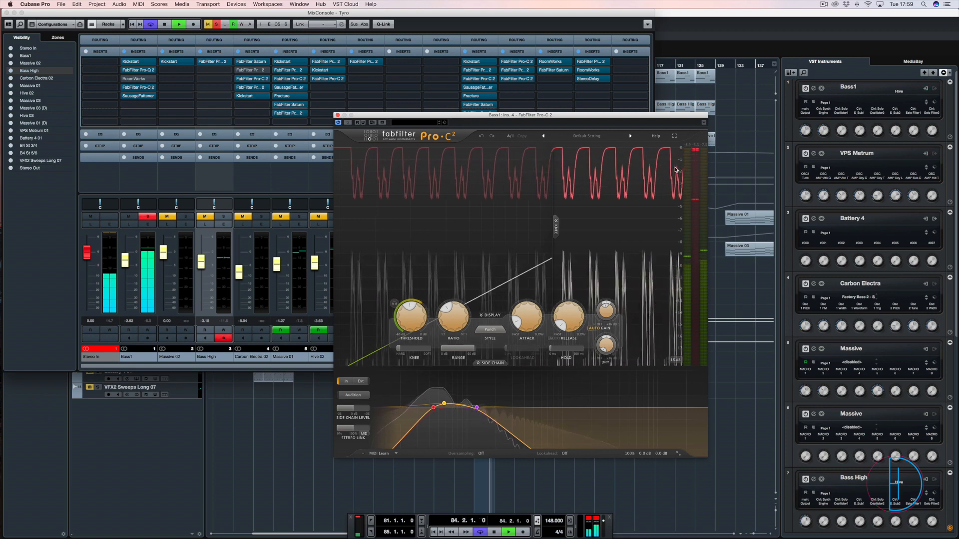
pyautogui.press('space')
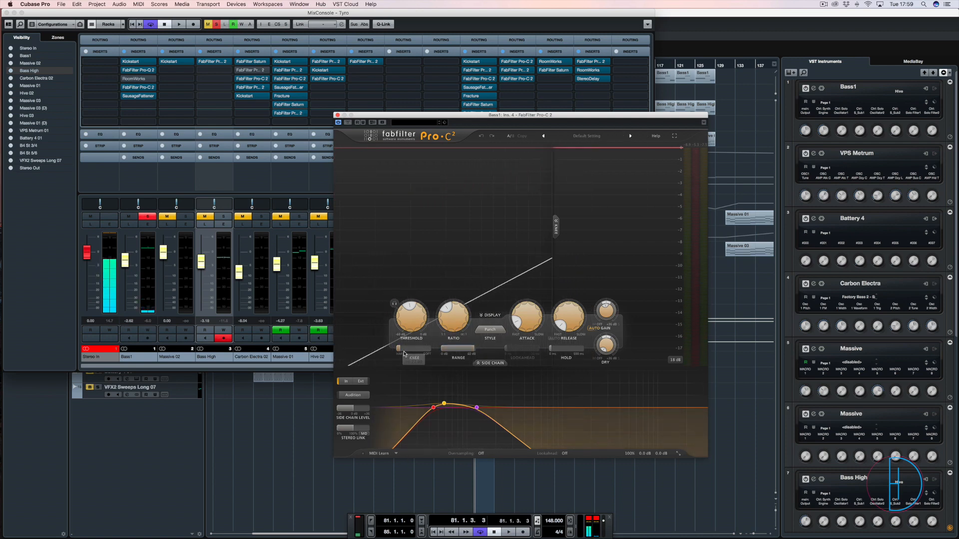
pyautogui.moveTo(401, 351)
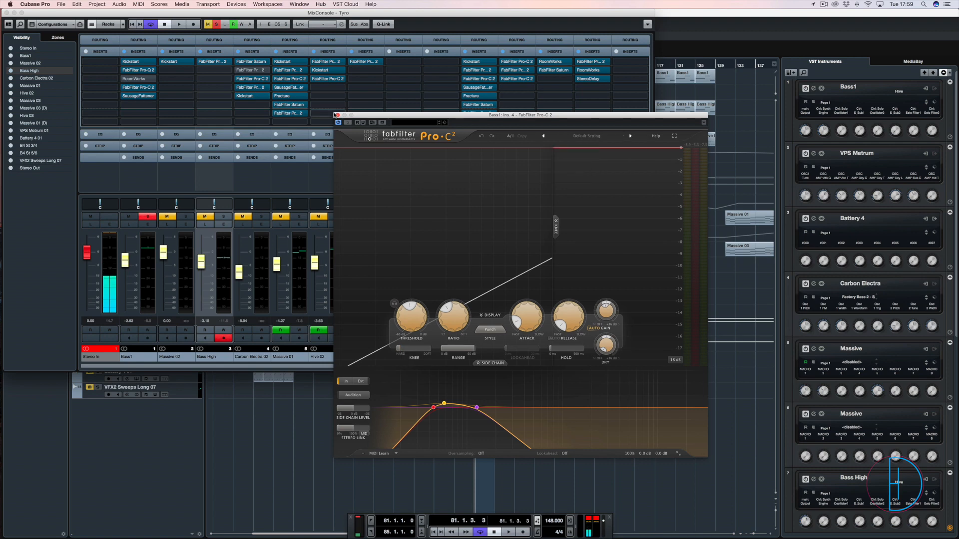
# Step: Close Pro-C 2, open Bass1's SausageFattener insert to view its Fatness and Color settings, and close it again
pyautogui.click(337, 115)
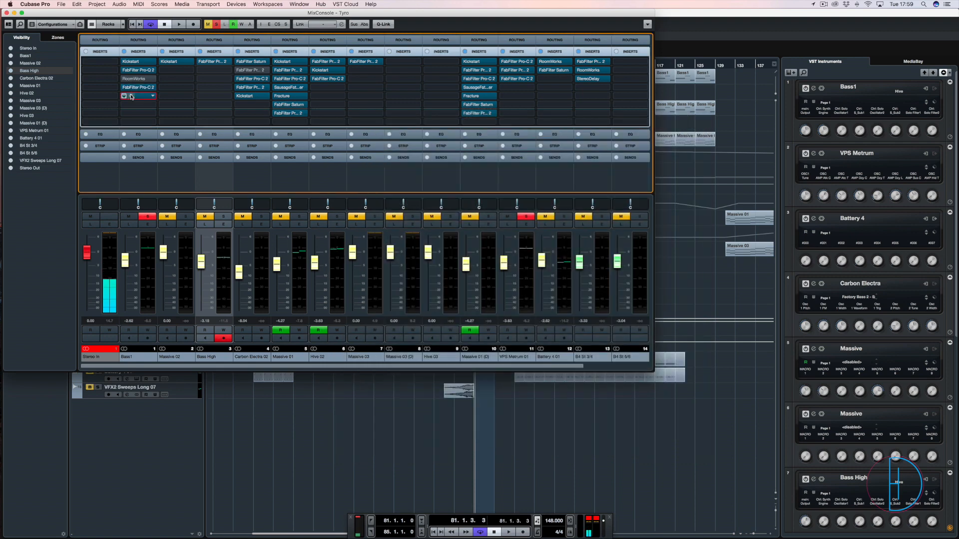
pyautogui.click(137, 96)
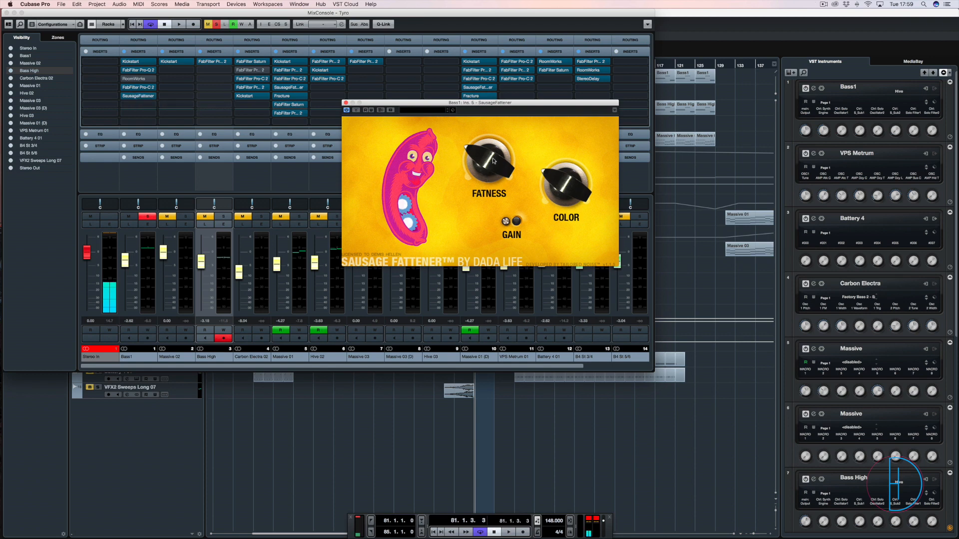
pyautogui.click(345, 102)
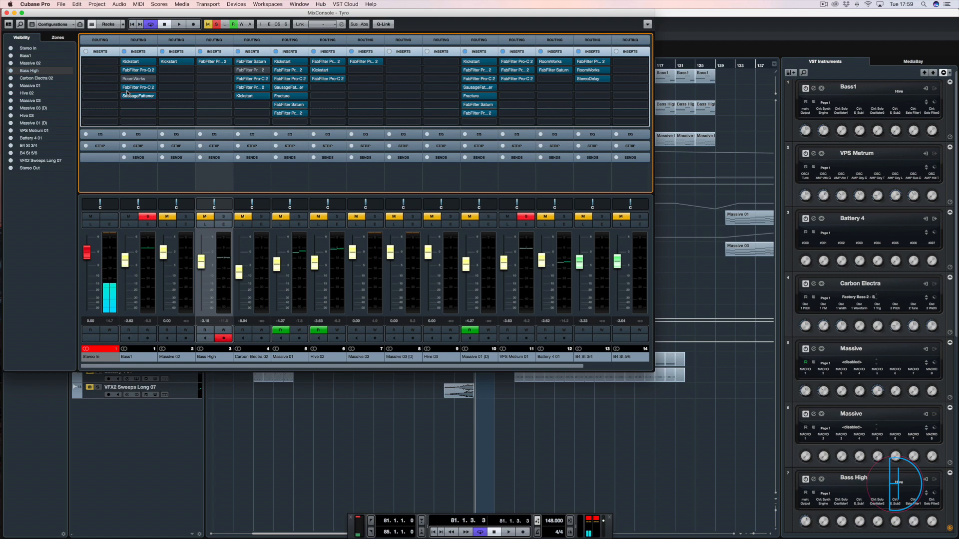
# Step: During playback, bypass and re-enable Bass1's Pro-C 2 and SausageFattener inserts one after the other to compare the sound, and stop
pyautogui.press('space')
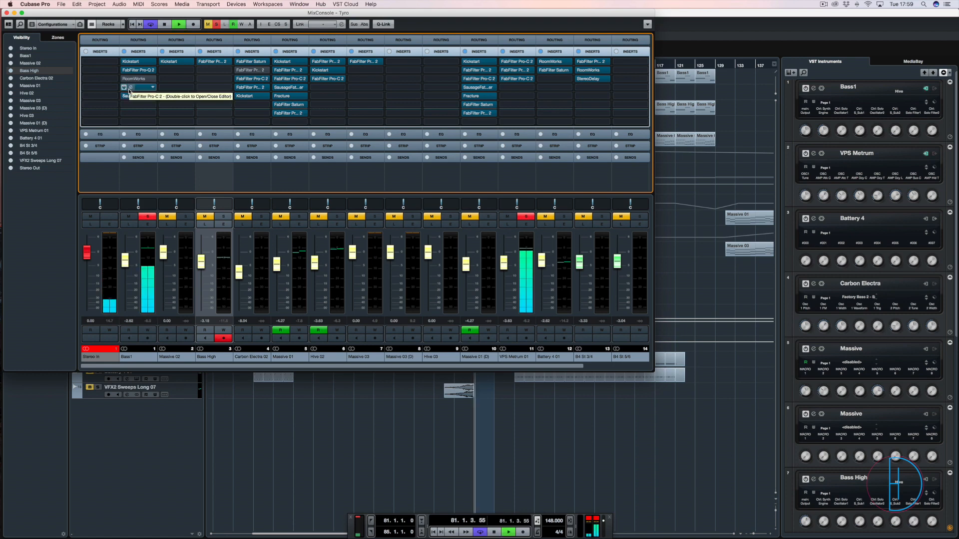
pyautogui.click(124, 88)
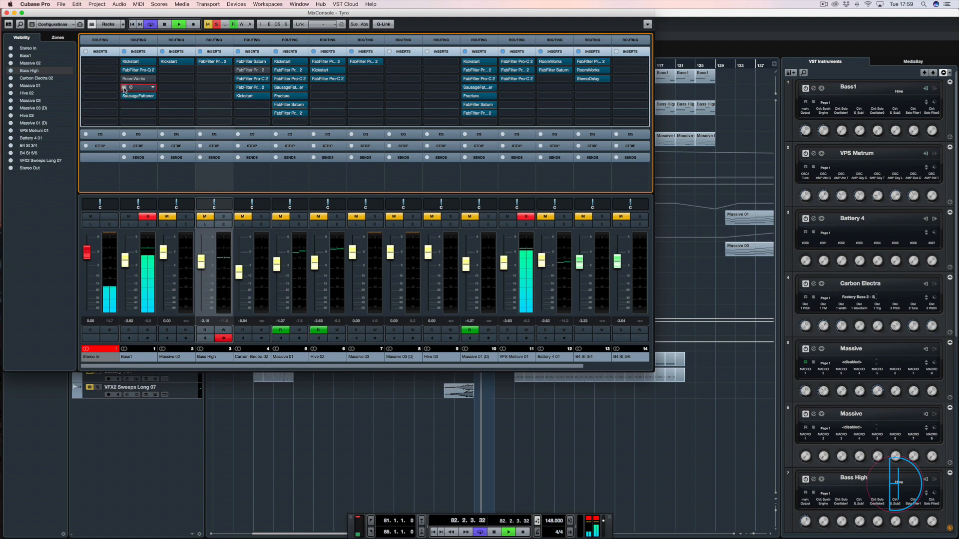
pyautogui.click(124, 88)
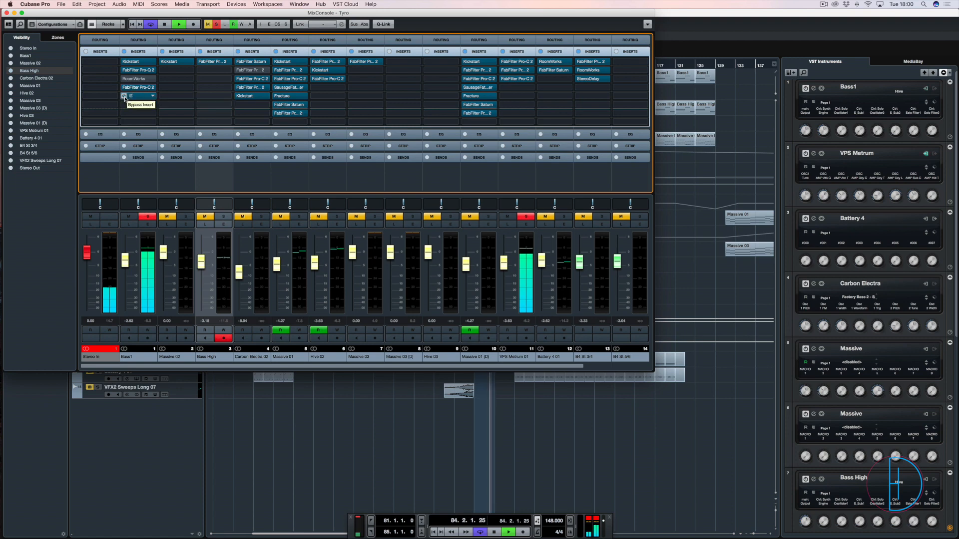
pyautogui.click(124, 96)
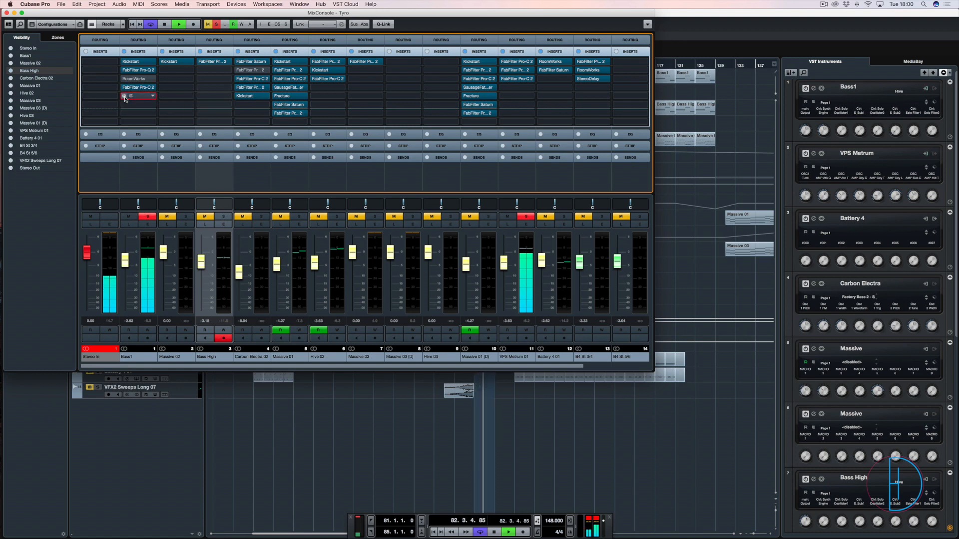
pyautogui.click(124, 97)
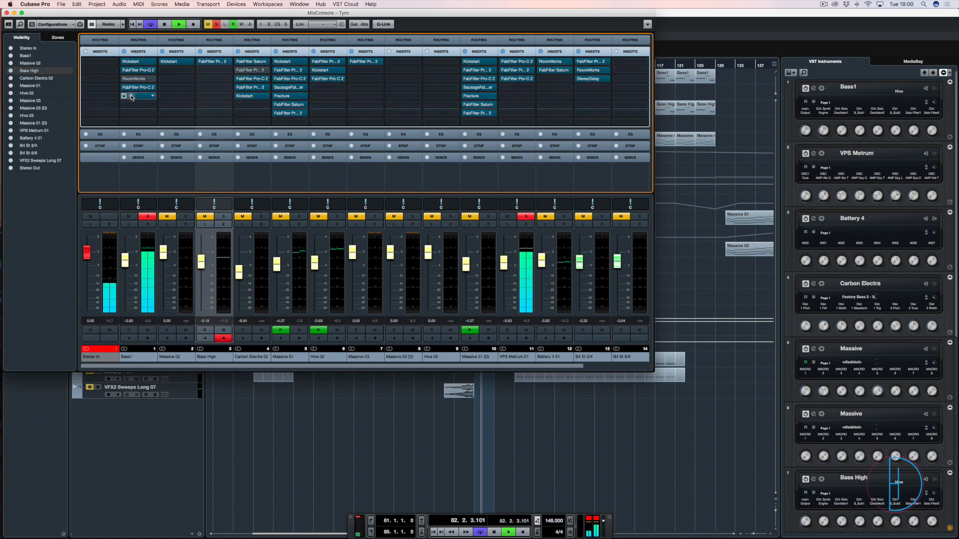
pyautogui.press('space')
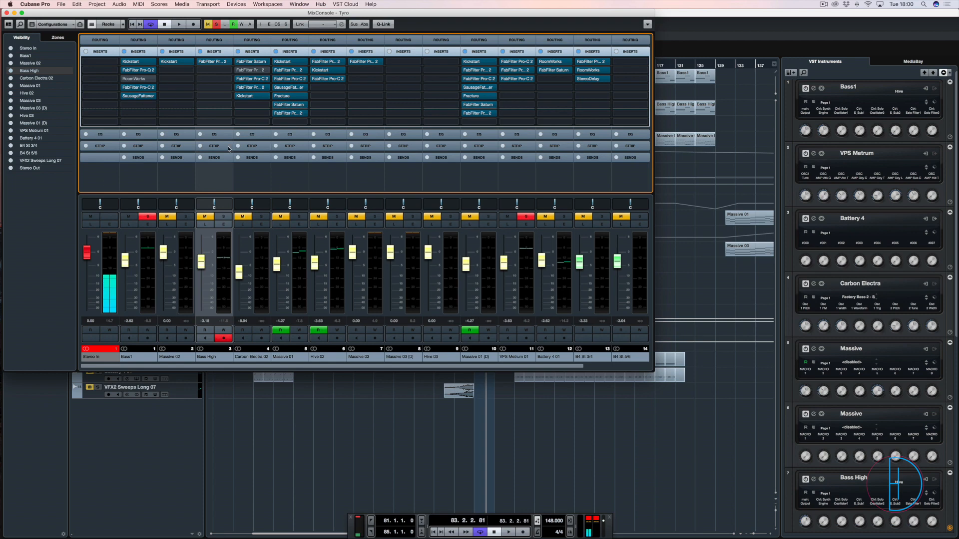
# Step: Solo the Bass High channel in place of Bass1 and open its FabFilter Pro-Q 2 insert
pyautogui.click(224, 216)
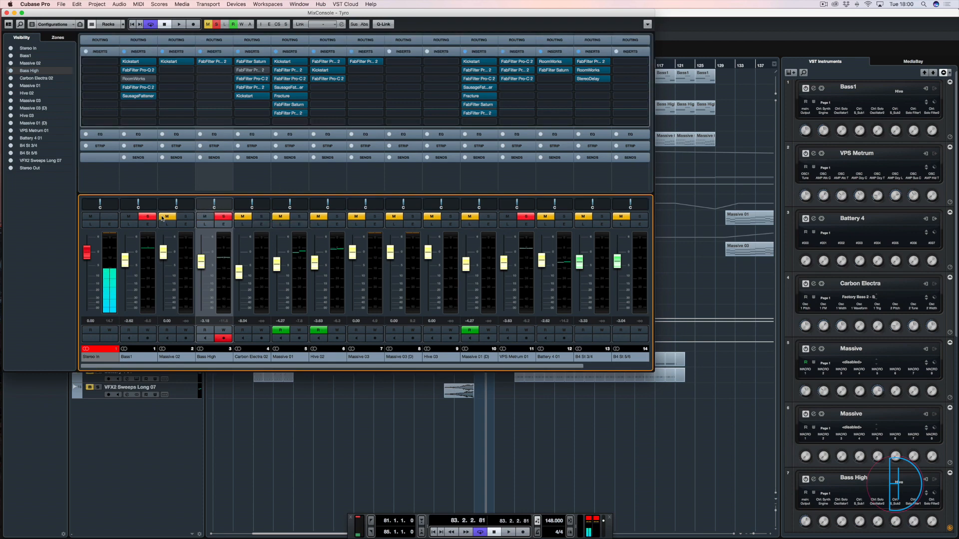
pyautogui.click(148, 216)
pyautogui.click(210, 63)
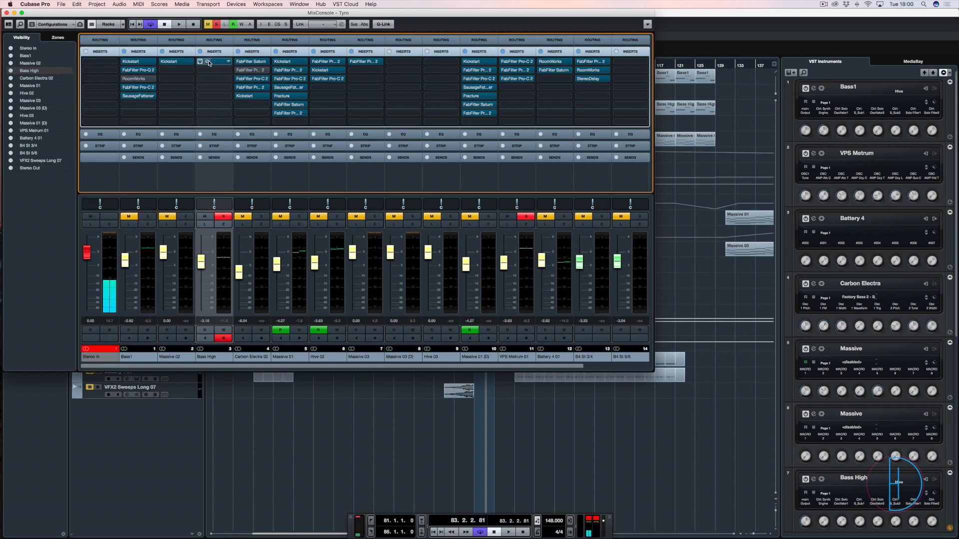
pyautogui.click(207, 61)
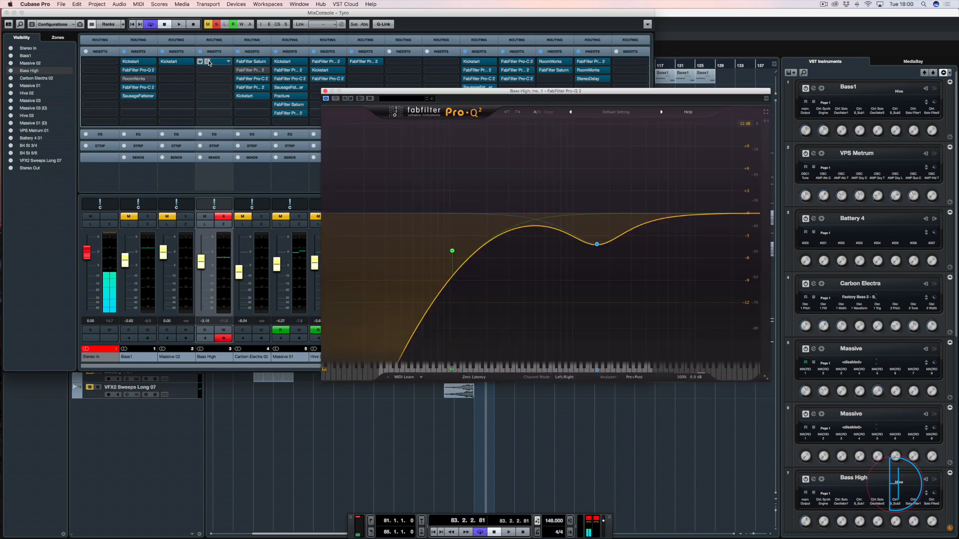
pyautogui.moveTo(456, 249)
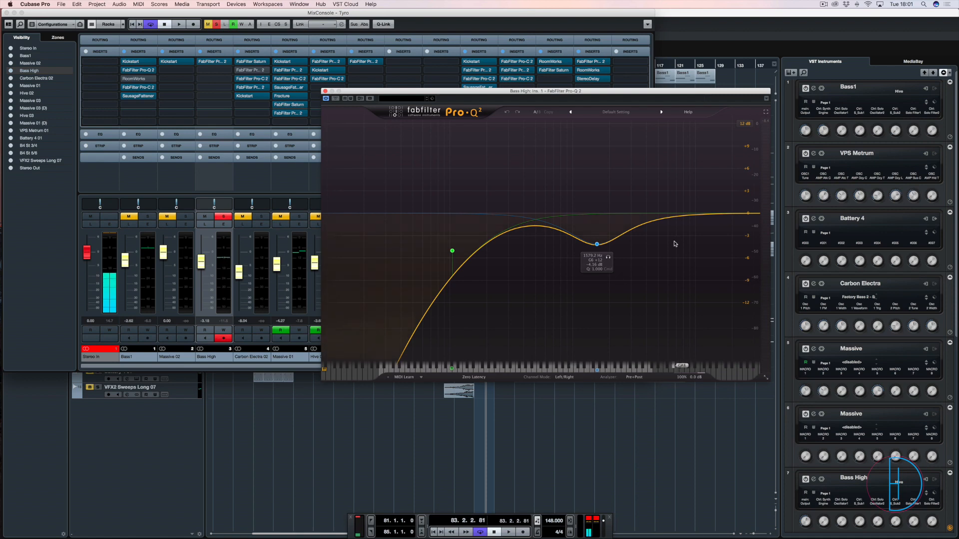
# Step: Play the loop and solo the Pro-Q 2 bell band near 1579 Hz to hear the frequencies it cuts
pyautogui.press('space')
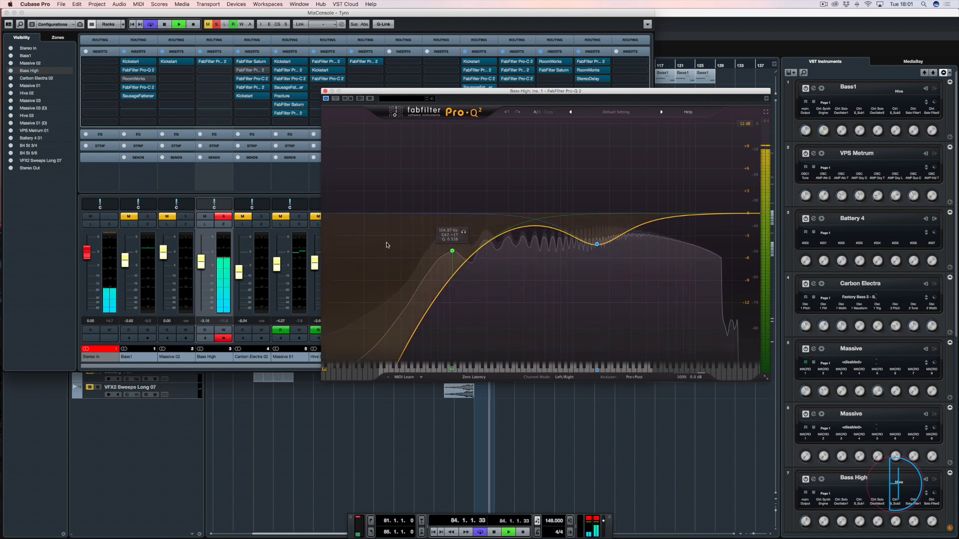
pyautogui.click(608, 257)
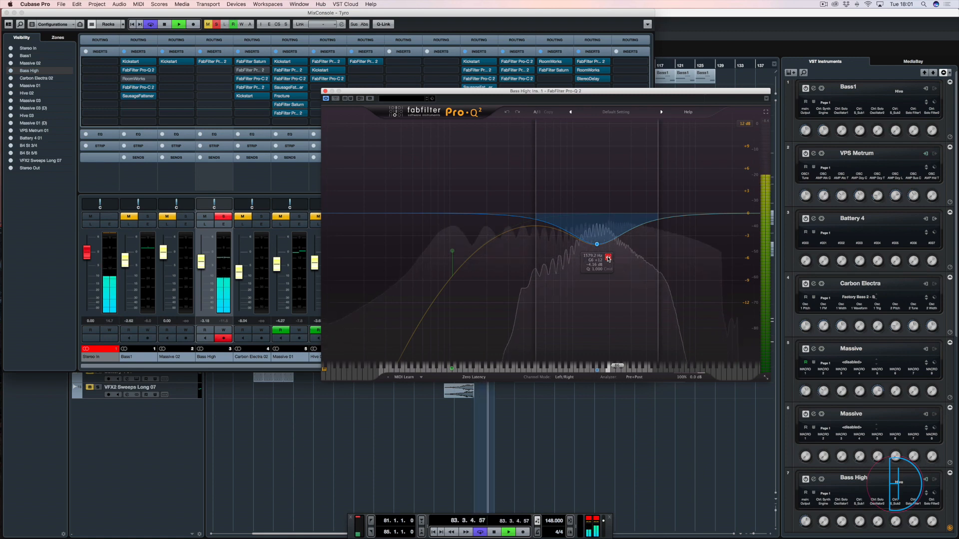
pyautogui.click(608, 258)
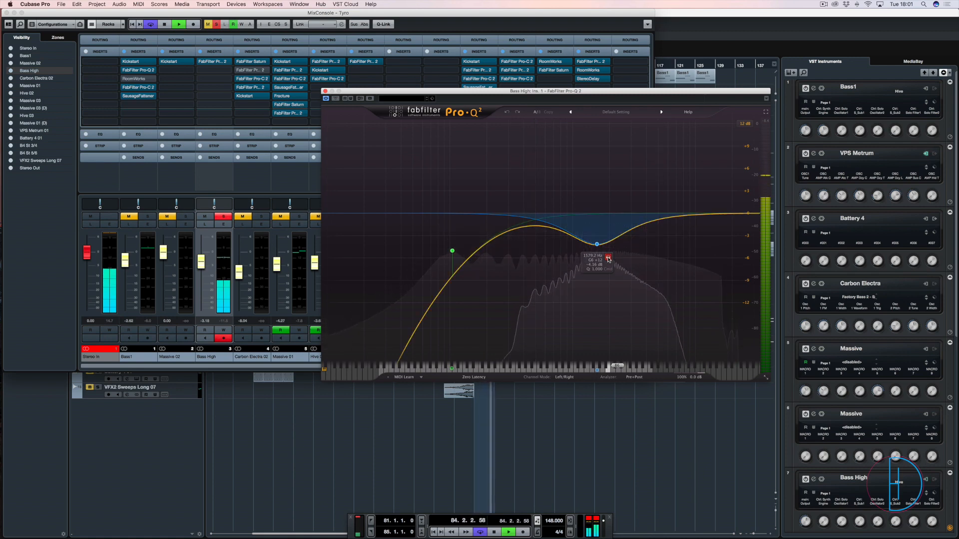
# Step: Bypass and re-enable Bass High's Pro-Q 2 during playback to compare the sound, stop, and close the plug-in
pyautogui.click(335, 99)
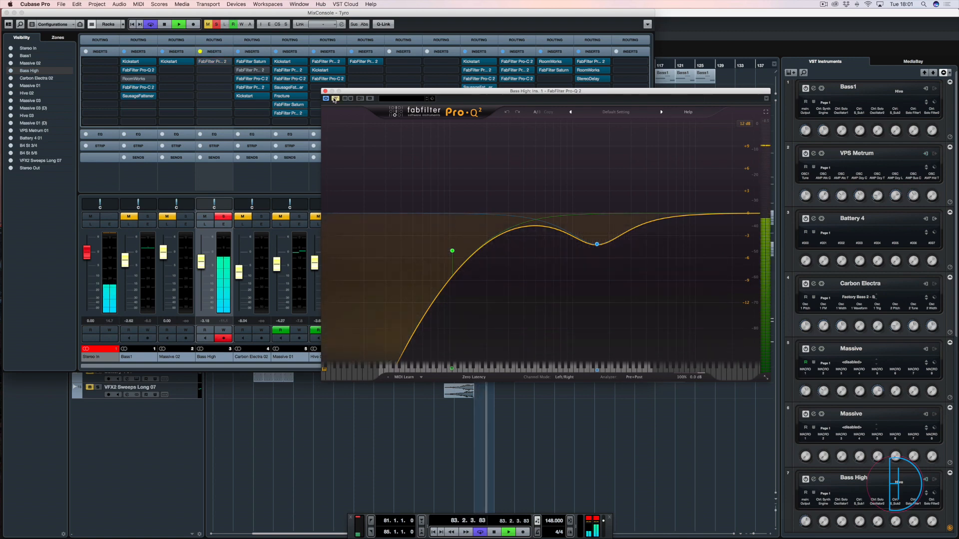
pyautogui.click(335, 98)
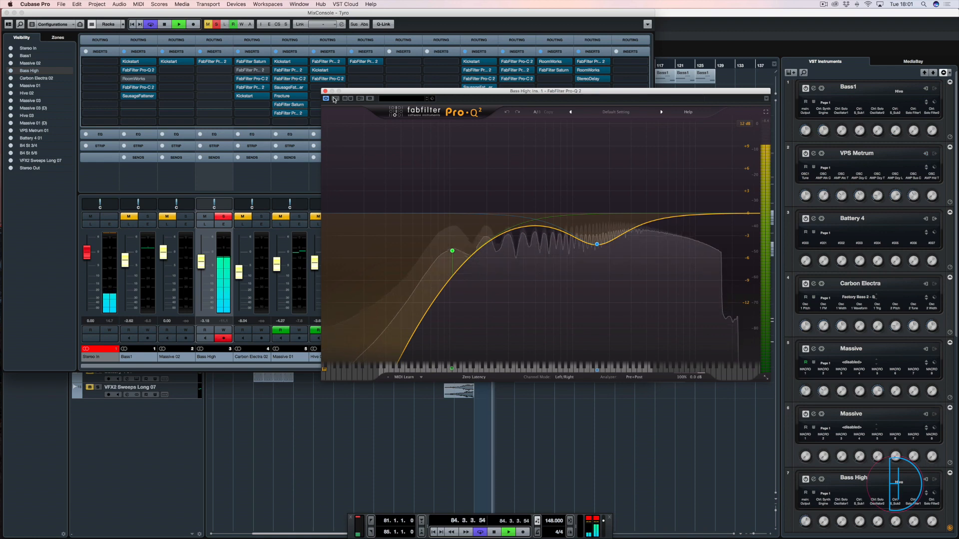
pyautogui.press('space')
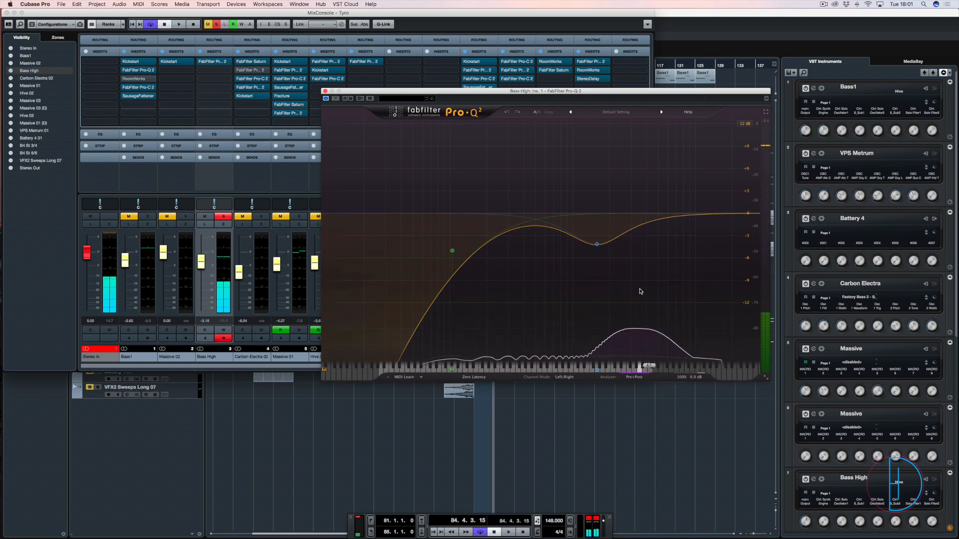
pyautogui.click(325, 91)
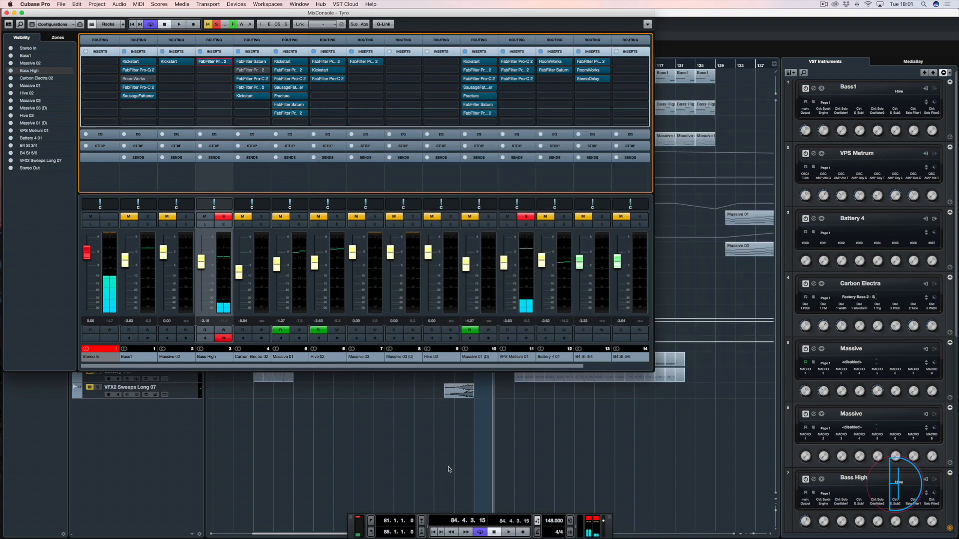
# Step: Return to the arrangement, solo the Massive 01 track in place of Bass High, and play a short passage
pyautogui.press('F3')
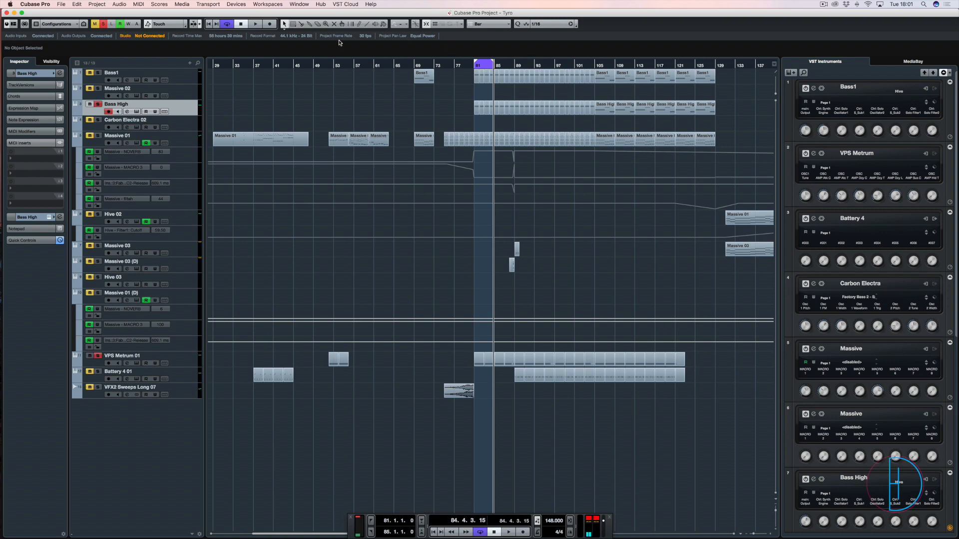
pyautogui.click(98, 136)
pyautogui.click(98, 104)
pyautogui.doubleClick(444, 65)
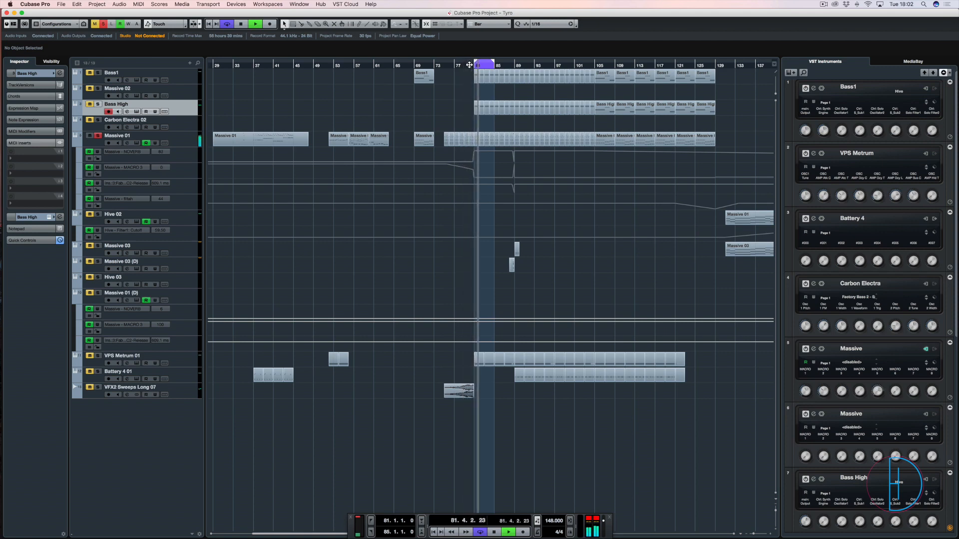
pyautogui.press('space')
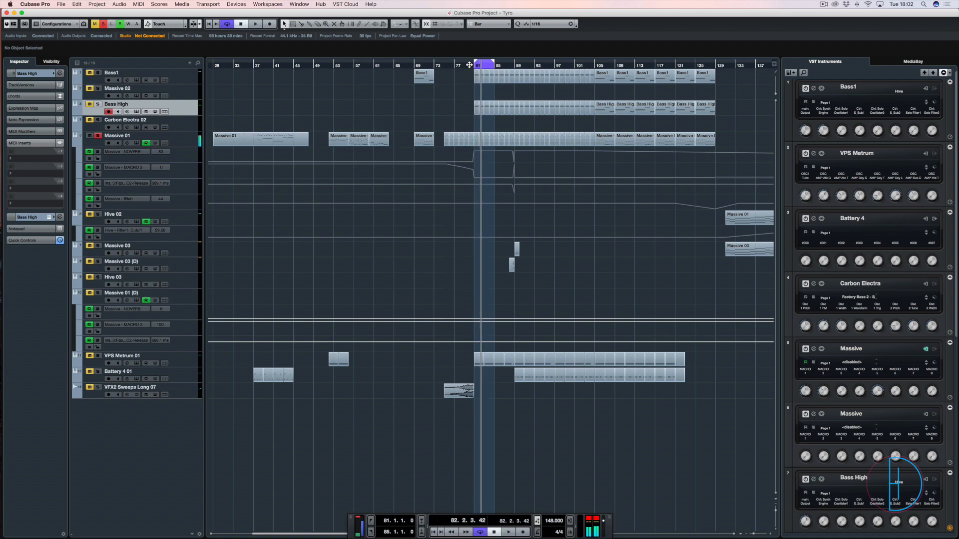
# Step: Select the Massive 01 track, open its Massive instrument, and move the window clear of the track list
pyautogui.click(186, 144)
pyautogui.click(49, 218)
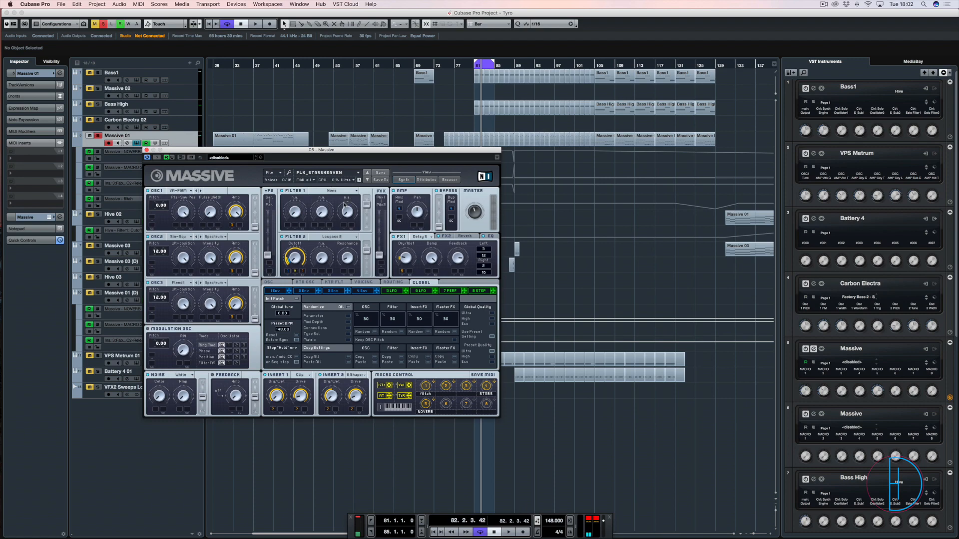
pyautogui.moveTo(323, 154); pyautogui.dragTo(501, 108)
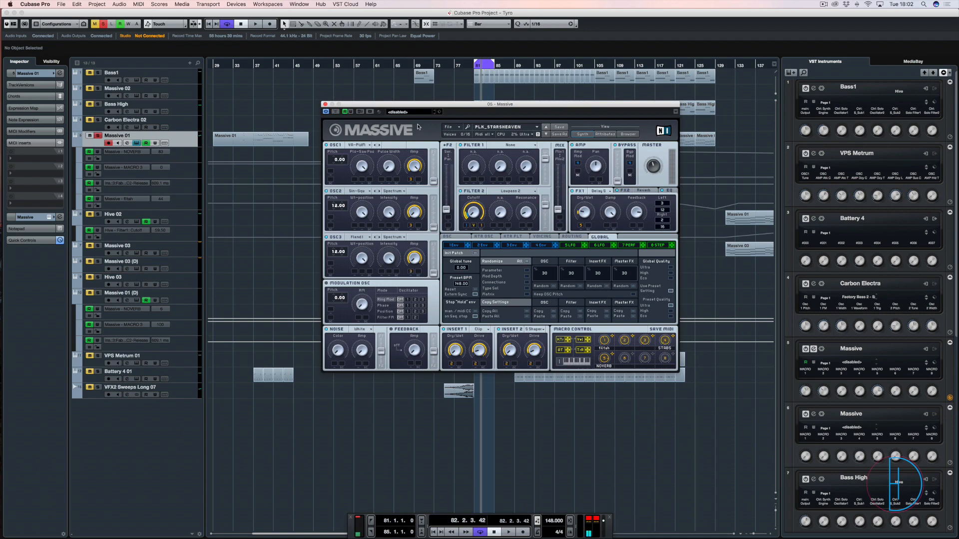
pyautogui.moveTo(586, 106); pyautogui.dragTo(597, 128)
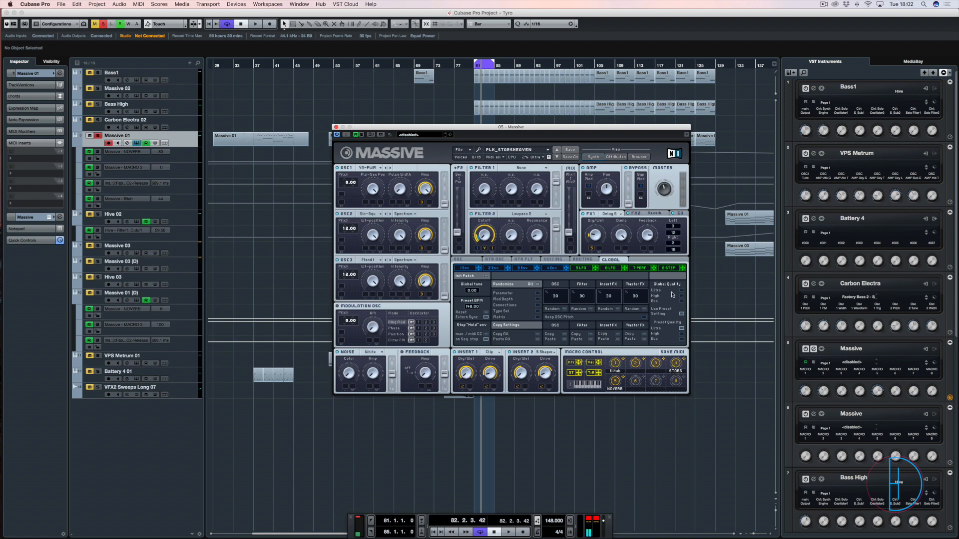
# Step: Look through Massive's envelopes, check the Decay control of 4 Env, and show the FX2 Reverb settings
pyautogui.click(553, 268)
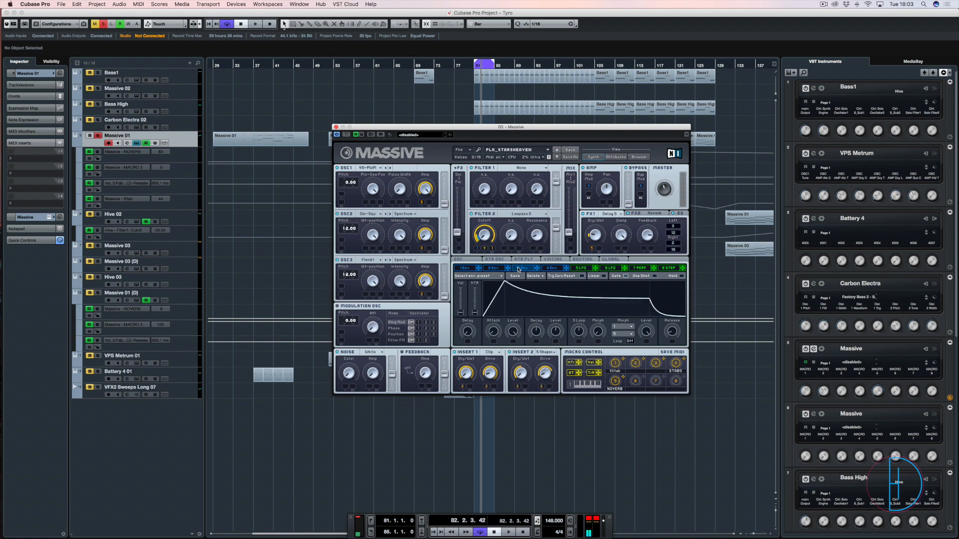
pyautogui.click(490, 268)
pyautogui.click(470, 268)
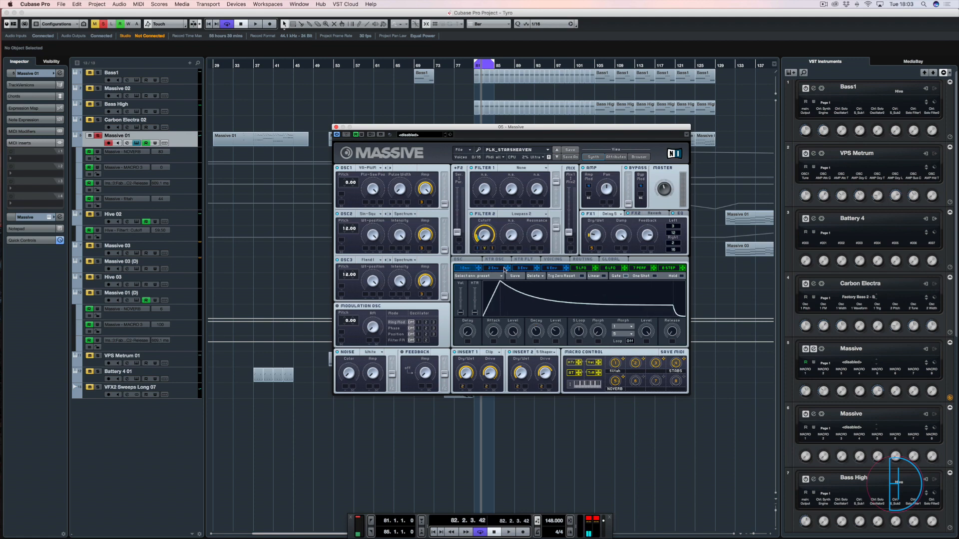
pyautogui.click(554, 269)
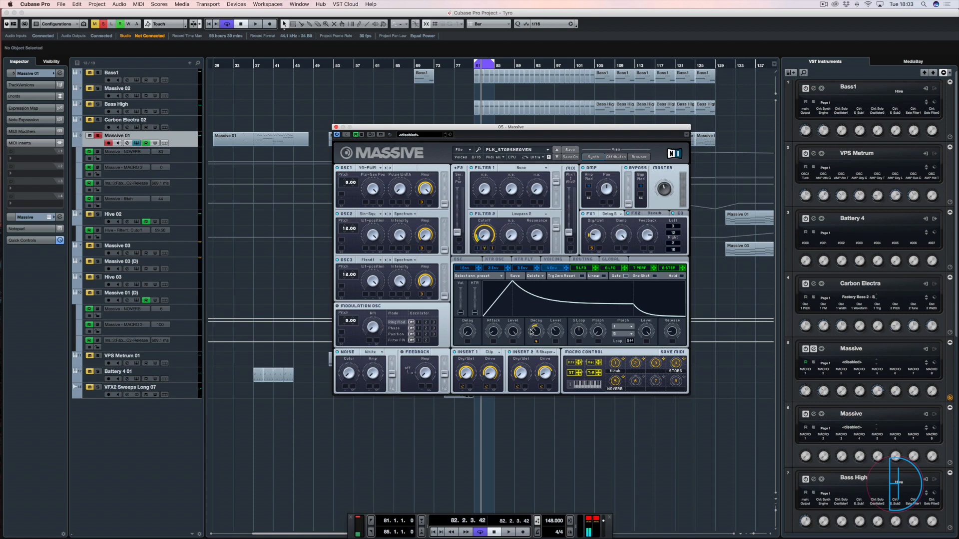
pyautogui.moveTo(531, 332); pyautogui.dragTo(531, 333)
pyautogui.click(662, 214)
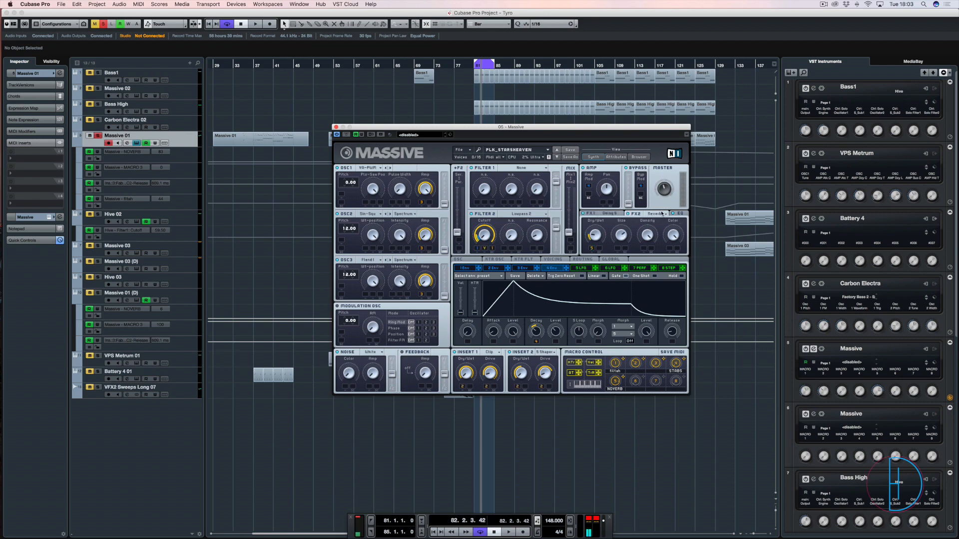
# Step: Show earlier bars of the arrangement and move the Massive window below the Massive 01 clips and automation
pyautogui.hscroll(-3, 615, 473)
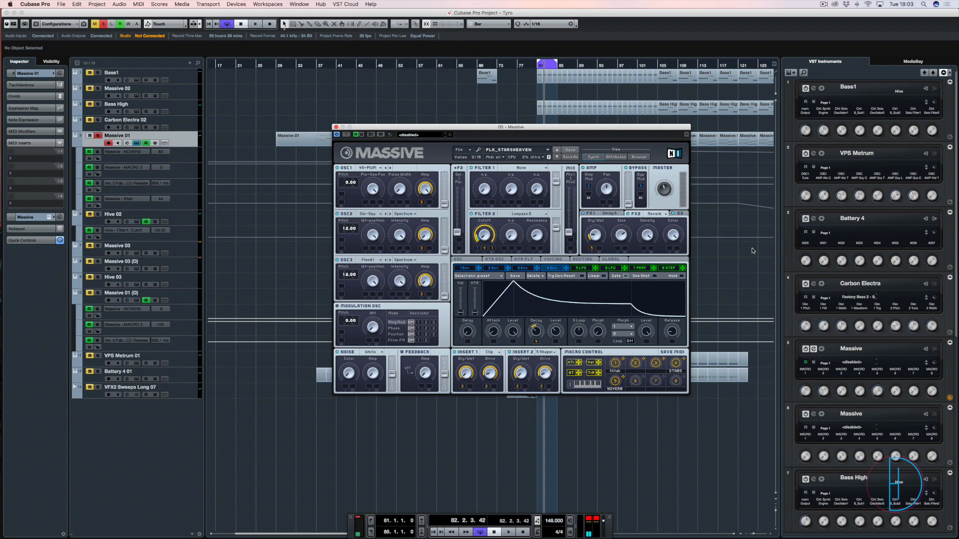
pyautogui.click(736, 279)
pyautogui.moveTo(477, 126); pyautogui.dragTo(481, 283)
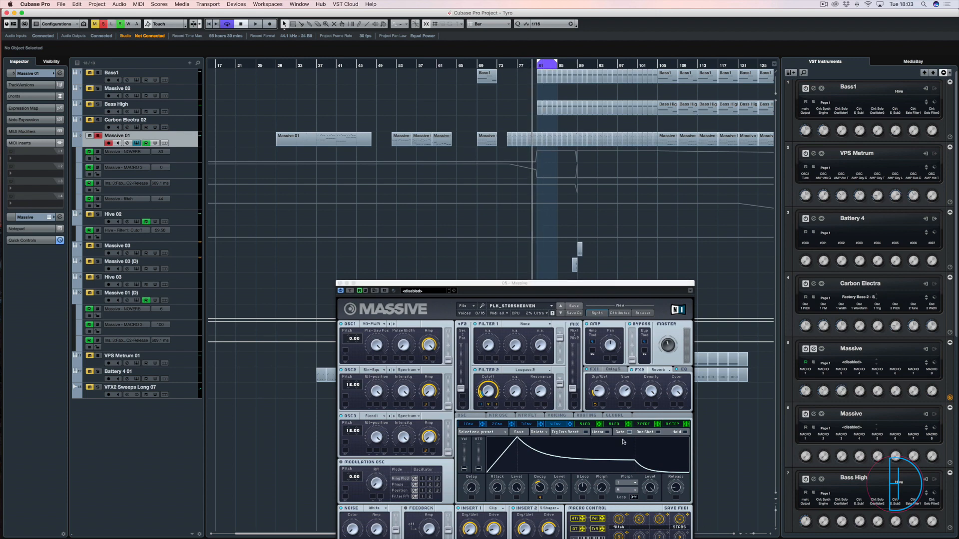
pyautogui.moveTo(577, 284); pyautogui.dragTo(560, 227)
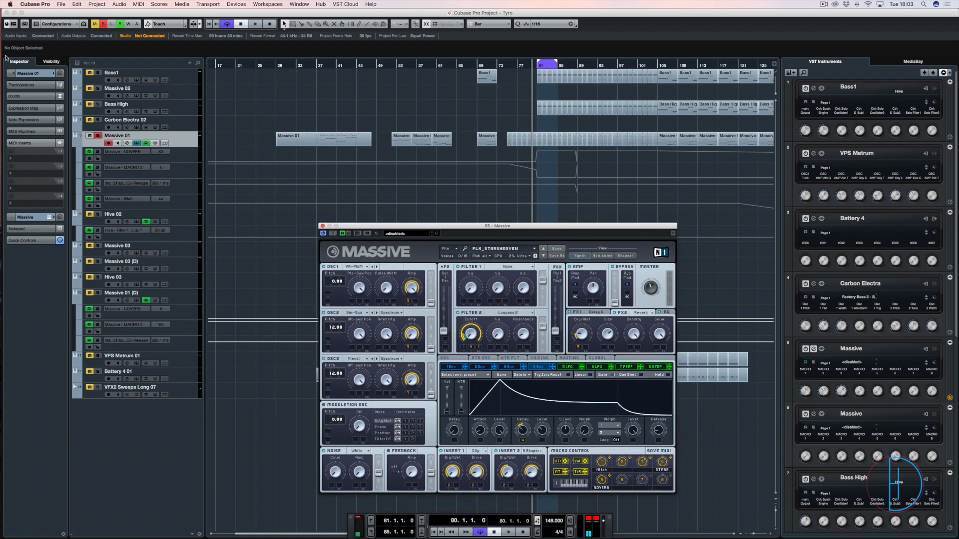
# Step: Play the Massive 01 part with Massive open, close the instrument, replay the lead-in, and return to the loop start
pyautogui.click(507, 91)
pyautogui.press('space')
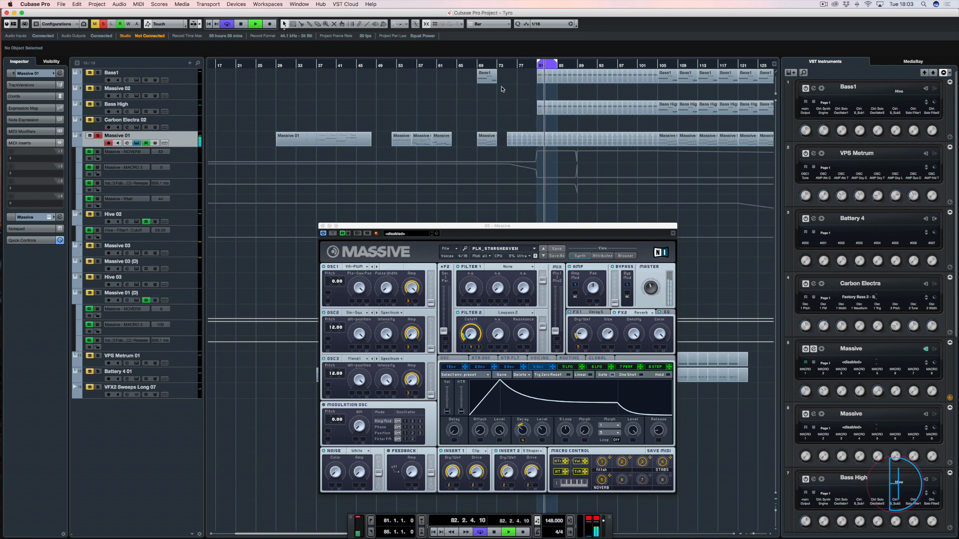
pyautogui.press('space')
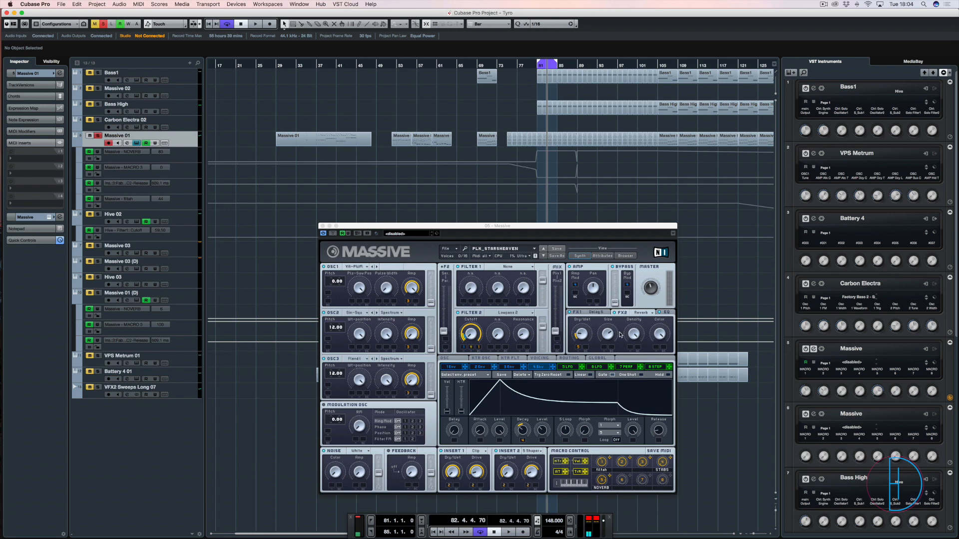
pyautogui.click(323, 226)
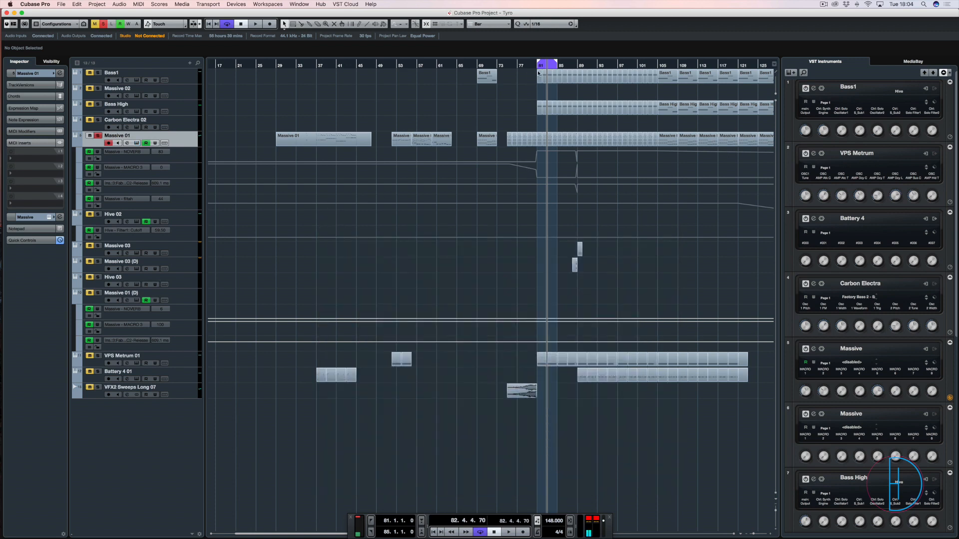
pyautogui.press('space')
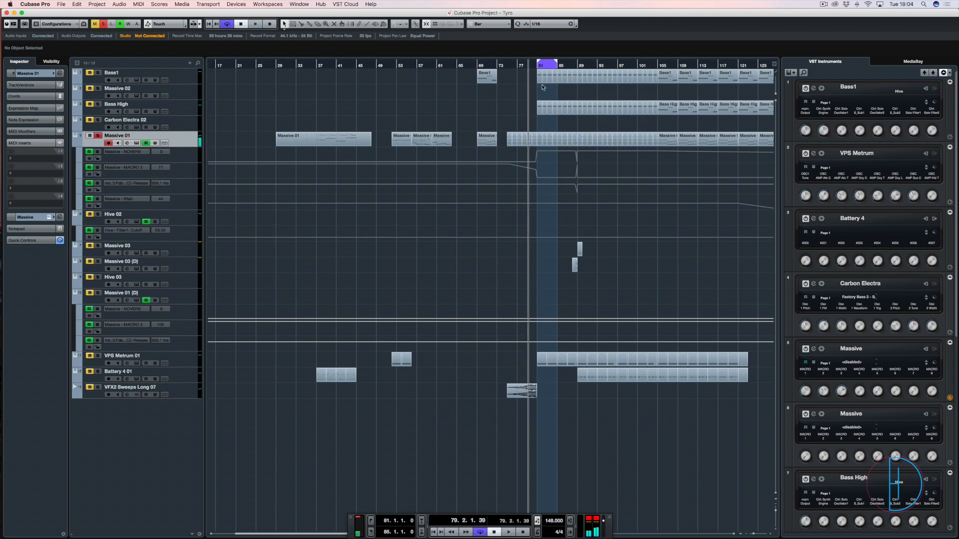
pyautogui.press('KP_1')
# Step: Open the MixConsole, view the Kickstart insert's Mix and curve on the Massive 01 channel, and close the plug-in
pyautogui.press('F3')
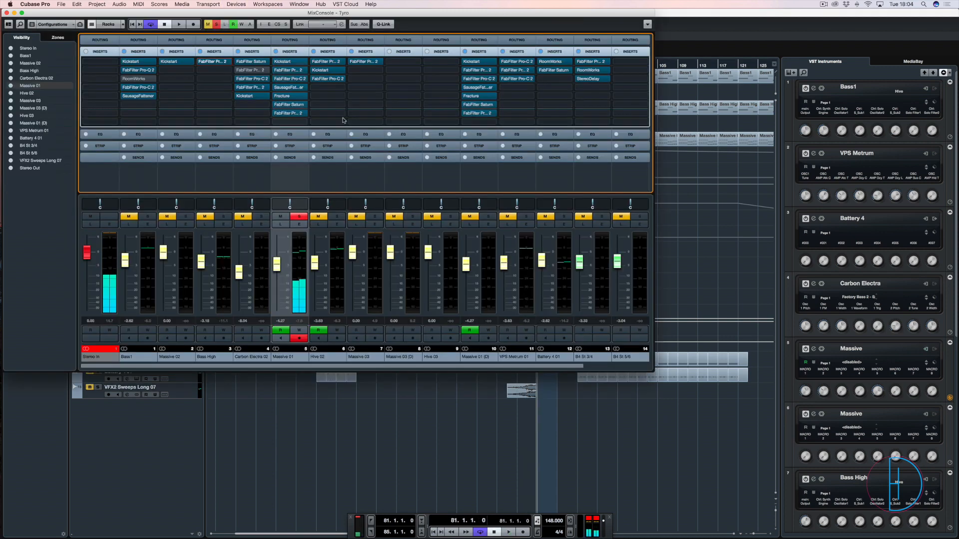
pyautogui.click(284, 62)
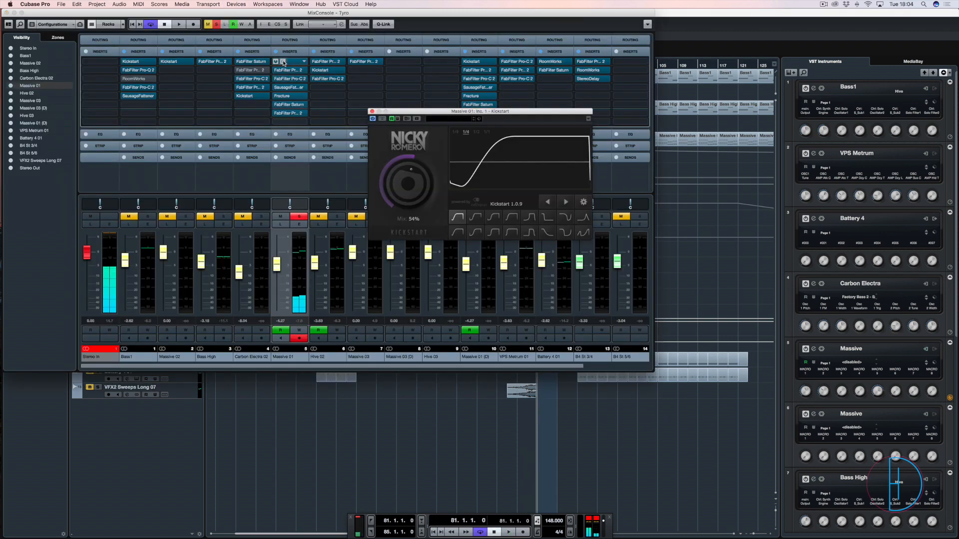
pyautogui.moveTo(289, 61); pyautogui.dragTo(328, 70)
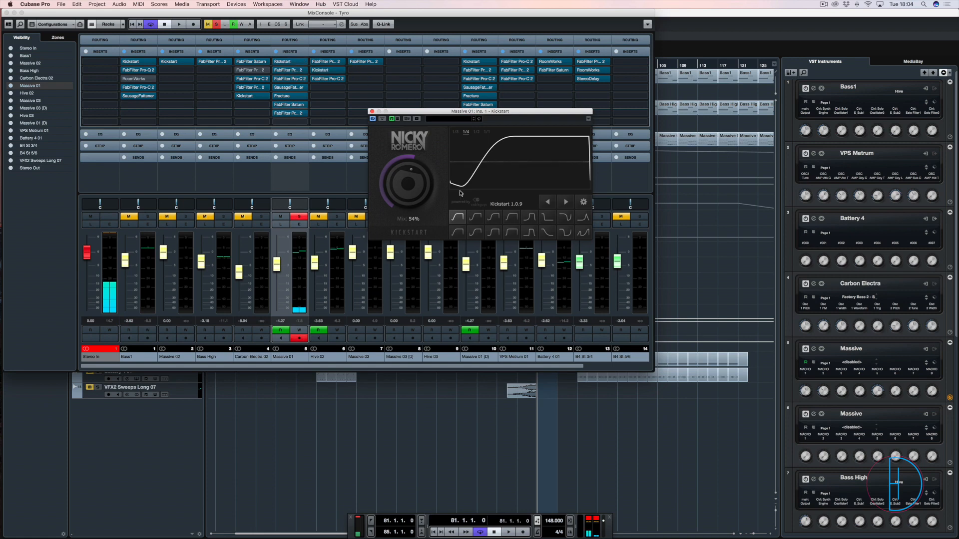
pyautogui.click(371, 112)
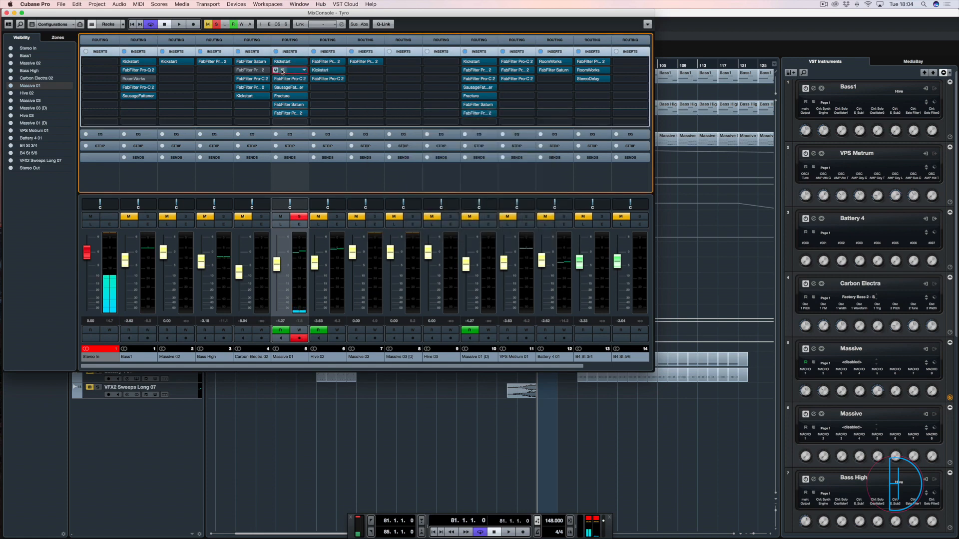
# Step: Open Massive 01's first FabFilter Pro-Q 2 insert, inspect its mid/side EQ bands, and close it
pyautogui.click(282, 70)
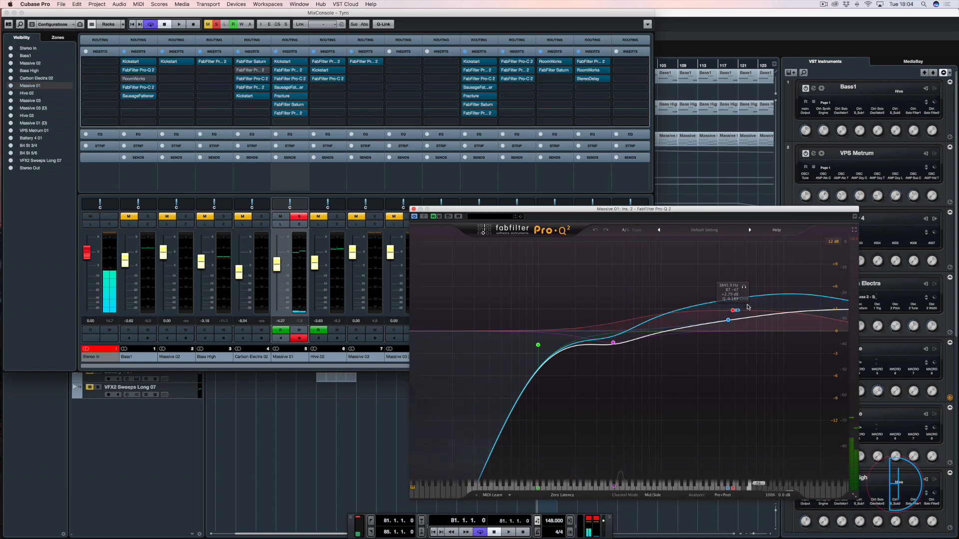
pyautogui.moveTo(723, 322)
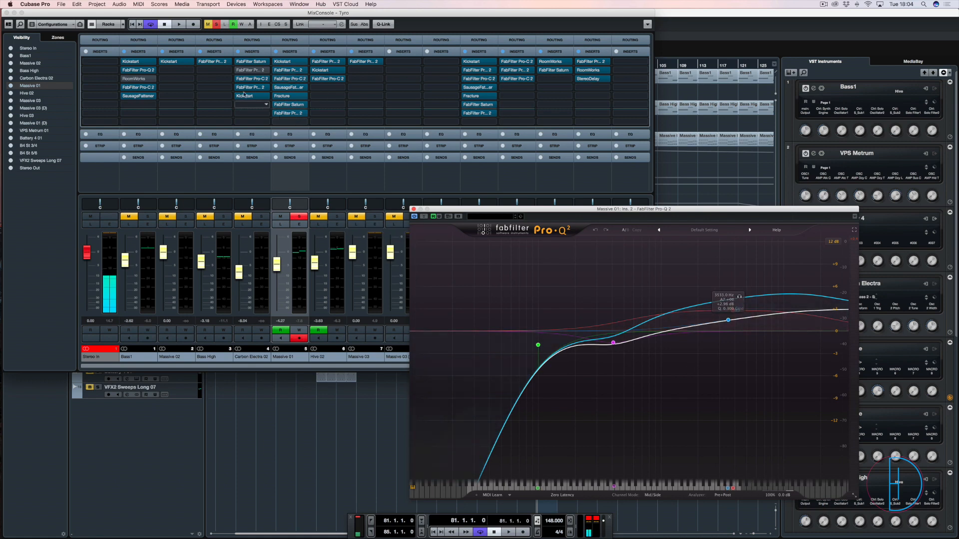
pyautogui.click(414, 210)
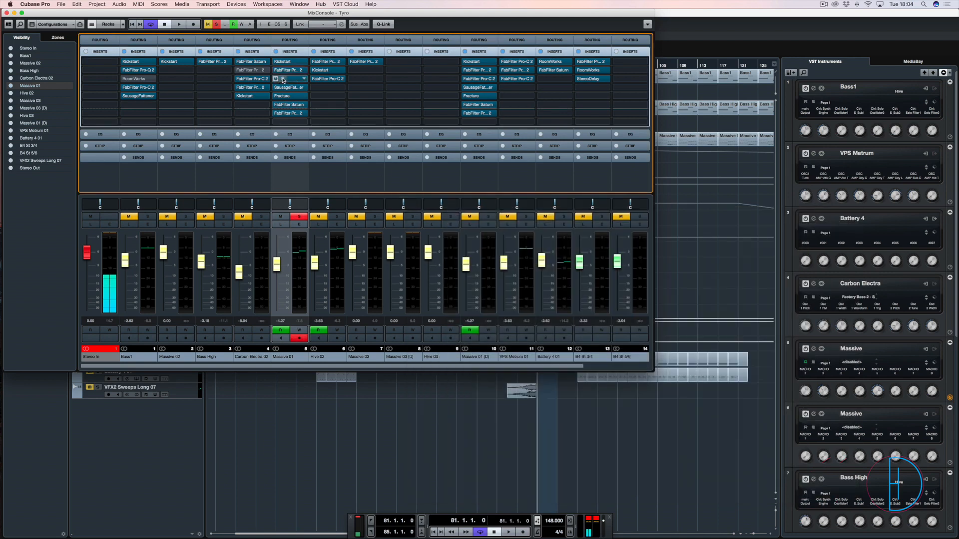
# Step: Open Massive 01's FabFilter Pro-C 2 insert, reposition its window, and inspect the side-chain EQ and Threshold control
pyautogui.click(283, 80)
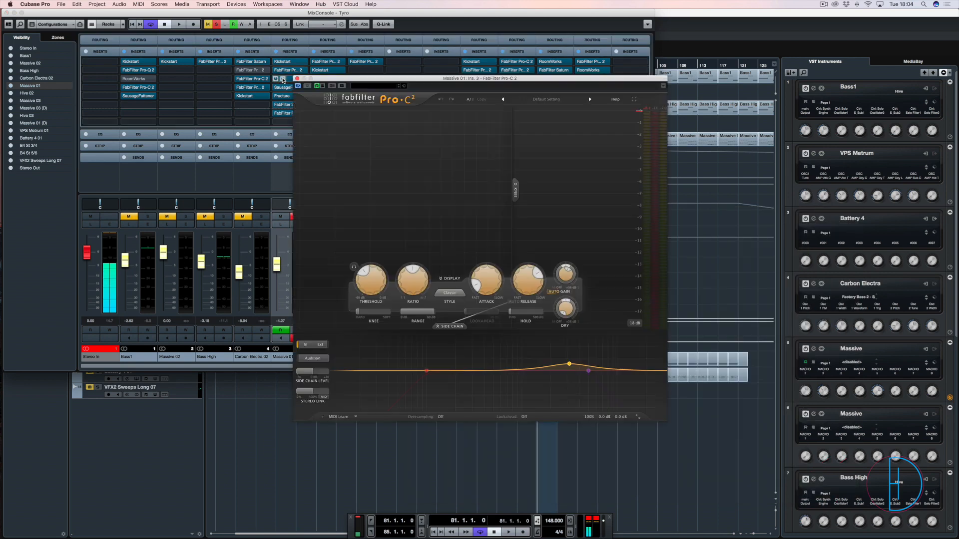
pyautogui.moveTo(472, 83); pyautogui.dragTo(527, 105)
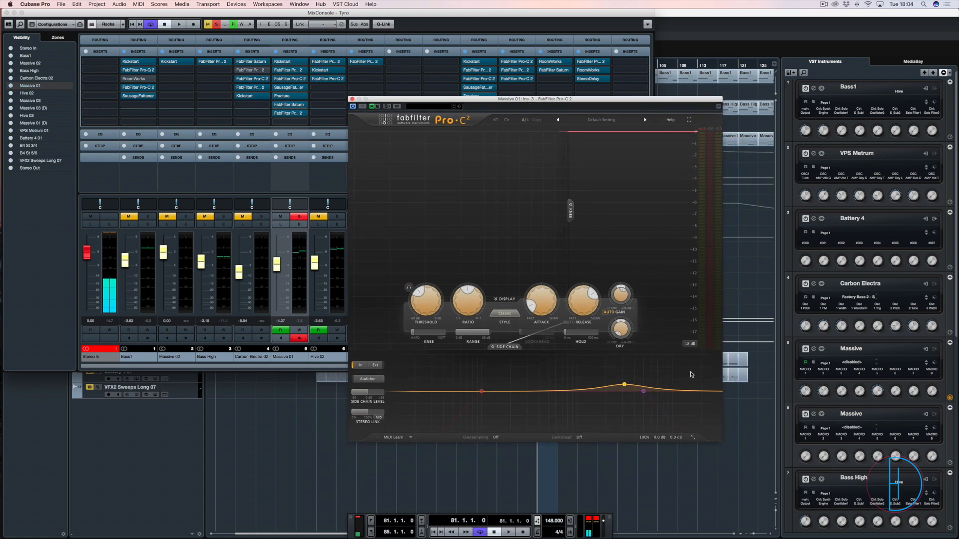
pyautogui.moveTo(624, 387)
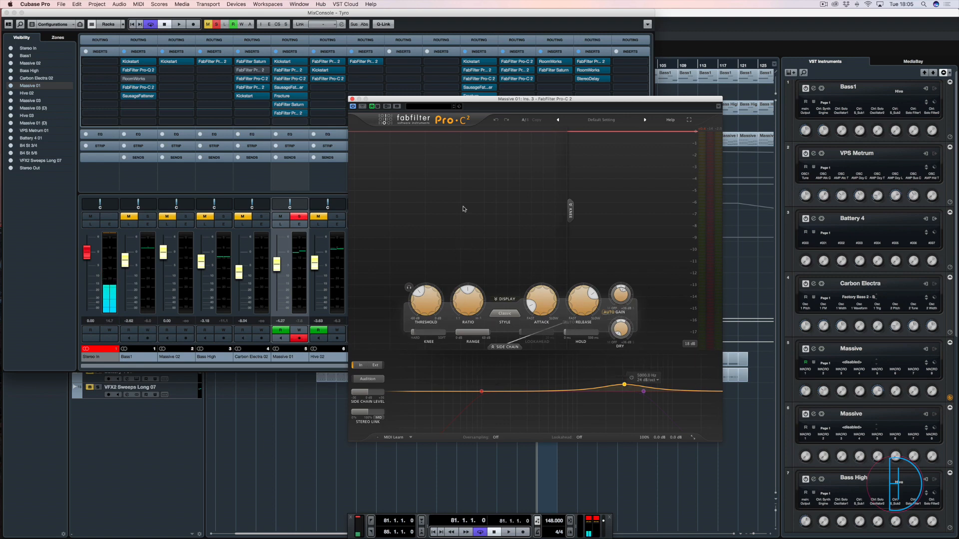
pyautogui.moveTo(427, 299)
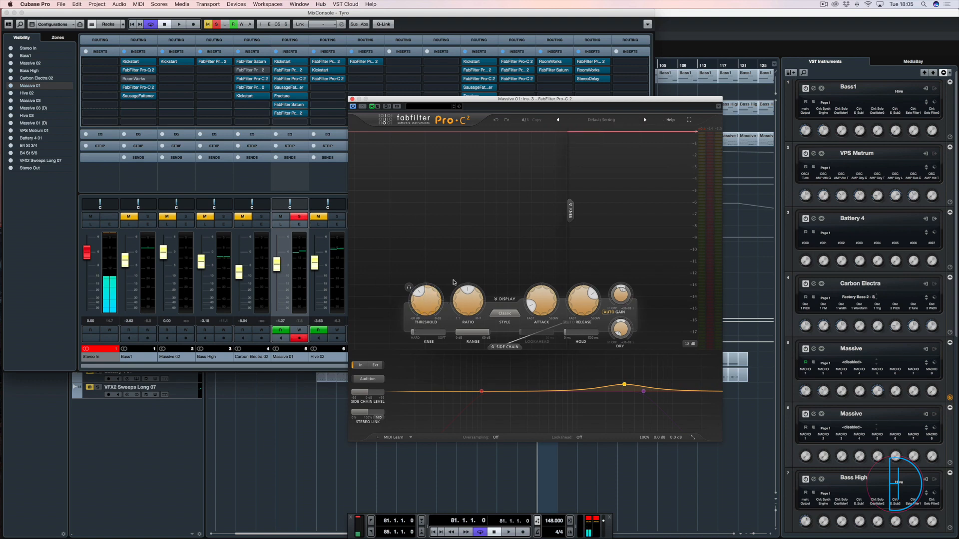
# Step: Inspect the Massive 01 Pro-C 2 Ratio, Attack, Release, Style and Knee controls
pyautogui.moveTo(458, 298)
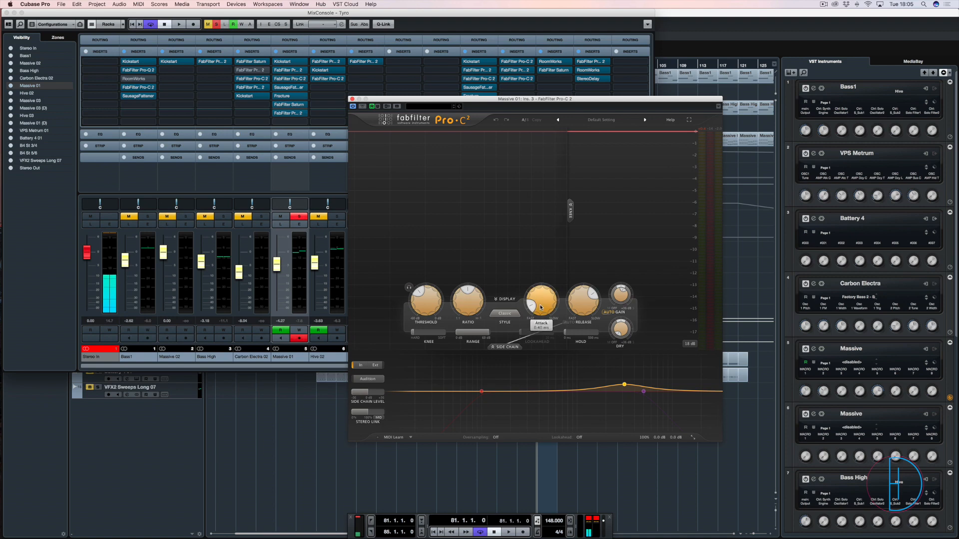
pyautogui.moveTo(593, 305)
pyautogui.click(508, 313)
pyautogui.click(510, 308)
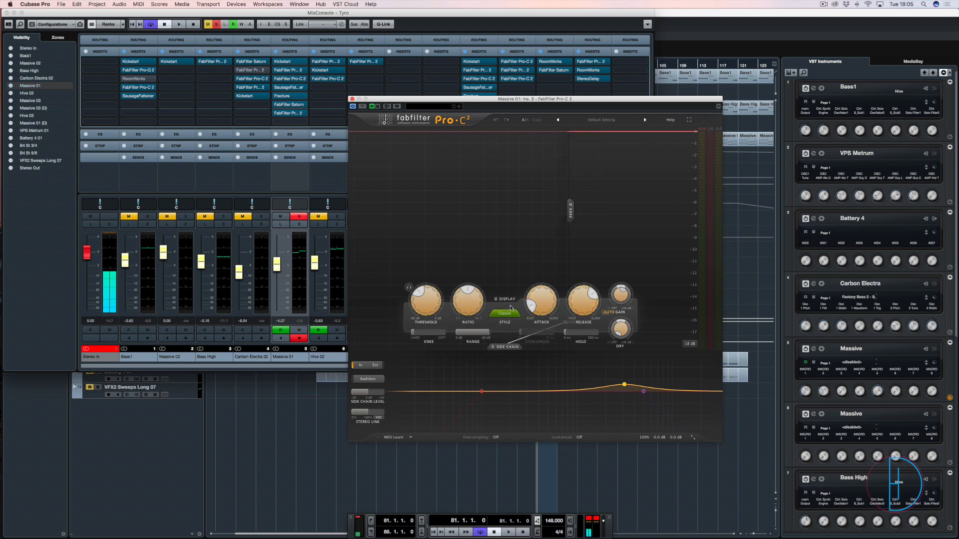
pyautogui.moveTo(544, 307)
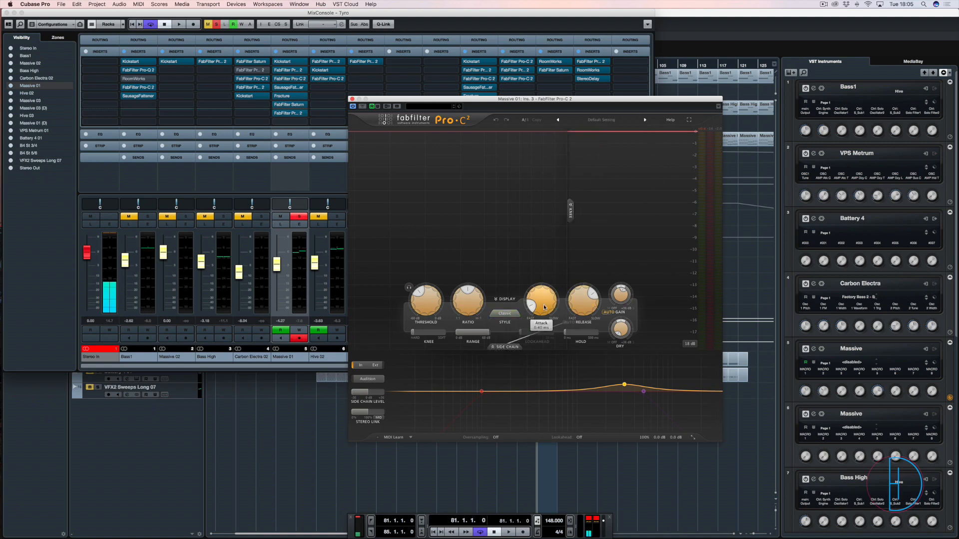
pyautogui.click(414, 332)
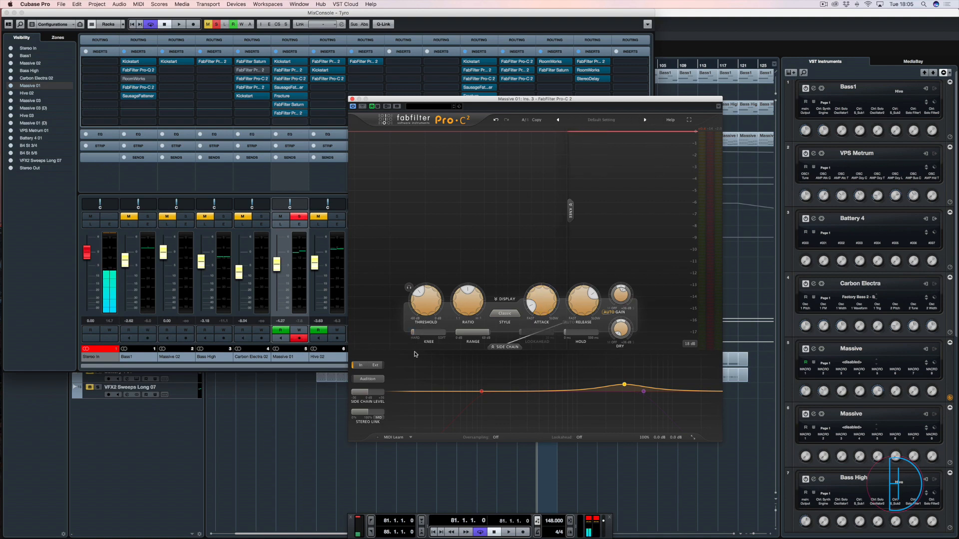
# Step: Play the looped Massive 01 part from the project window with Pro-C 2 open to examine its gain reduction, and stop playback
pyautogui.click(272, 445)
pyautogui.press('space')
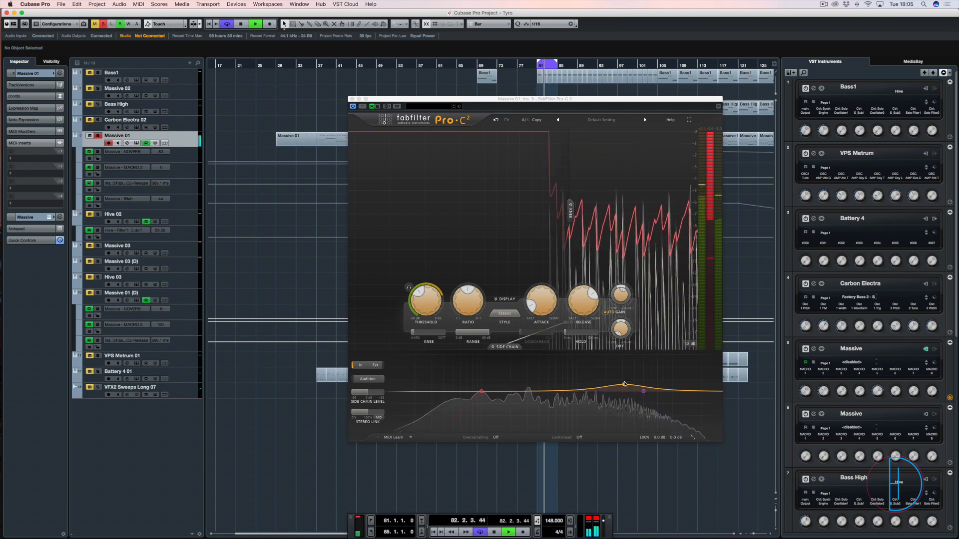
pyautogui.press('space')
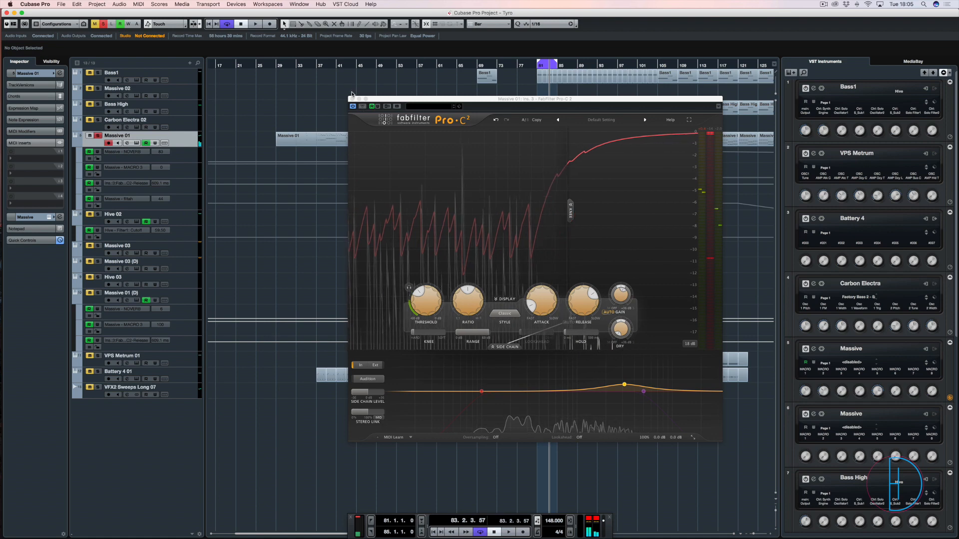
# Step: Close Pro-C 2, reopen the MixConsole, view the Massive 01 SausageFattener insert's Fatness and Color knobs, and close it
pyautogui.click(353, 99)
pyautogui.press('F3')
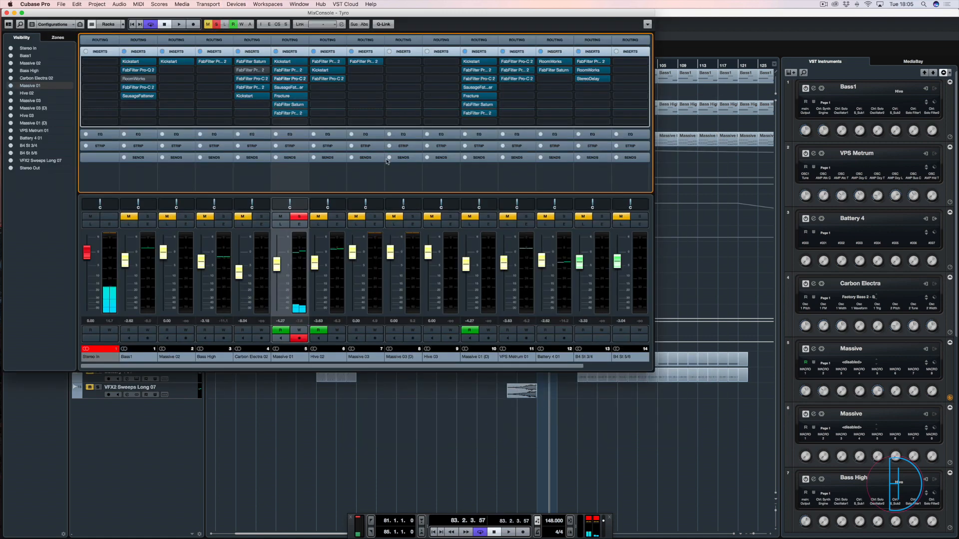
pyautogui.doubleClick(283, 91)
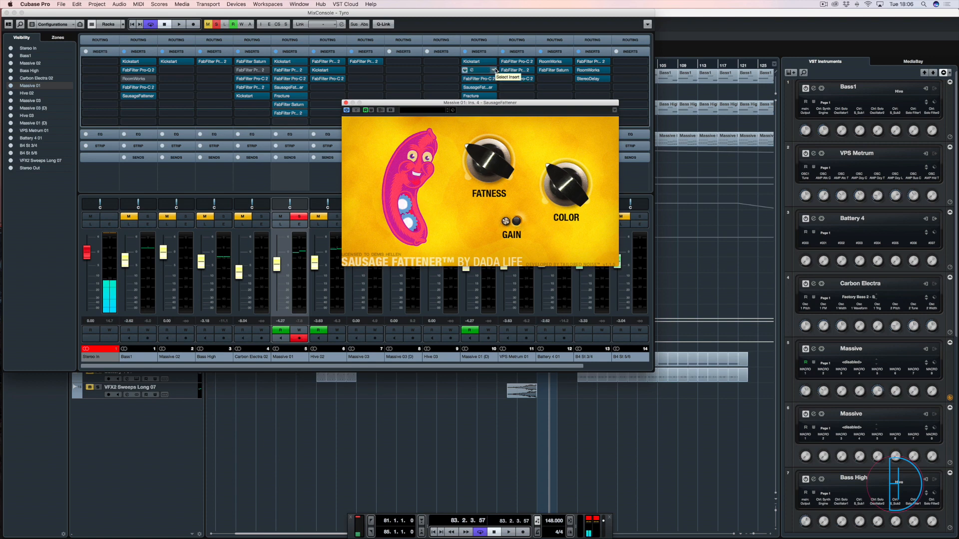
pyautogui.click(346, 102)
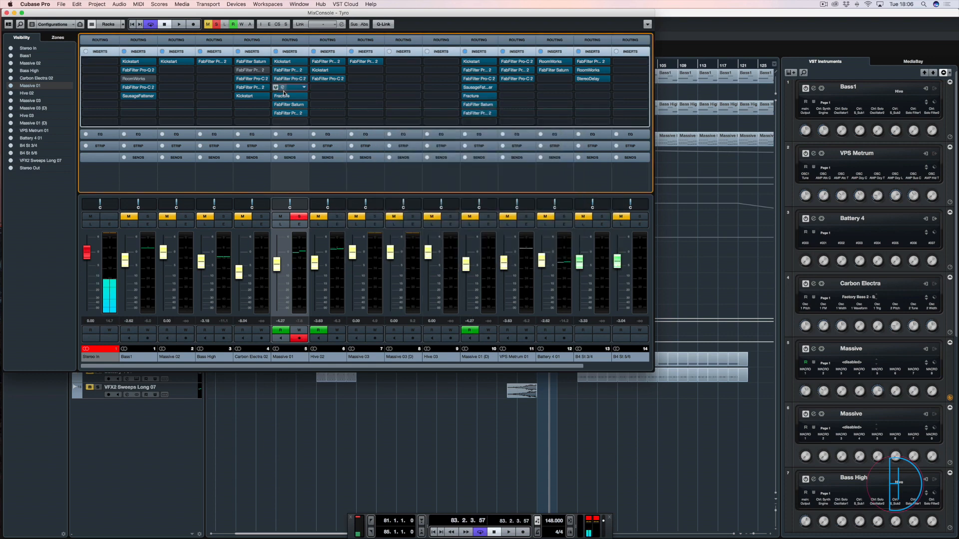
# Step: Open Massive 01's Fracture insert, move its window lower, and audition the loop with its B_RollingFlange preset
pyautogui.doubleClick(284, 98)
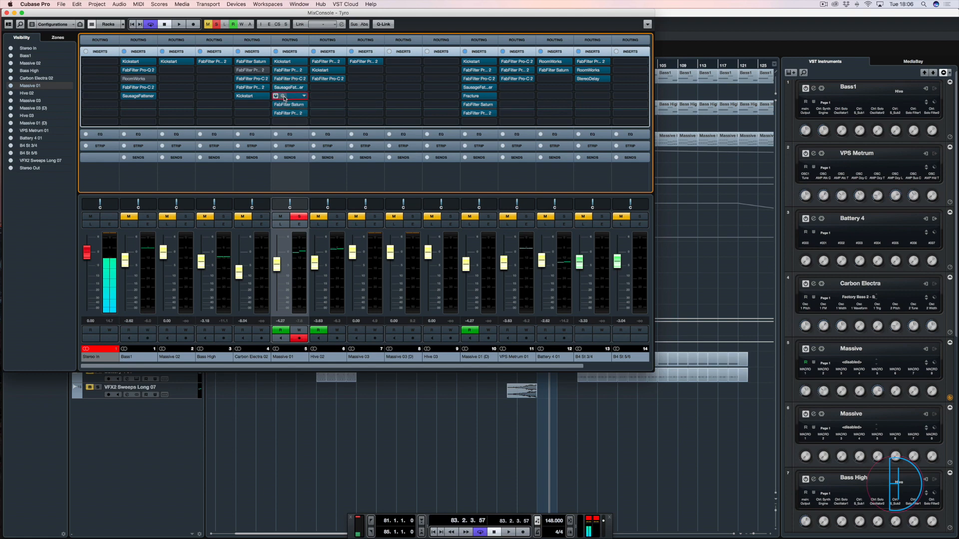
pyautogui.moveTo(506, 114); pyautogui.dragTo(506, 141)
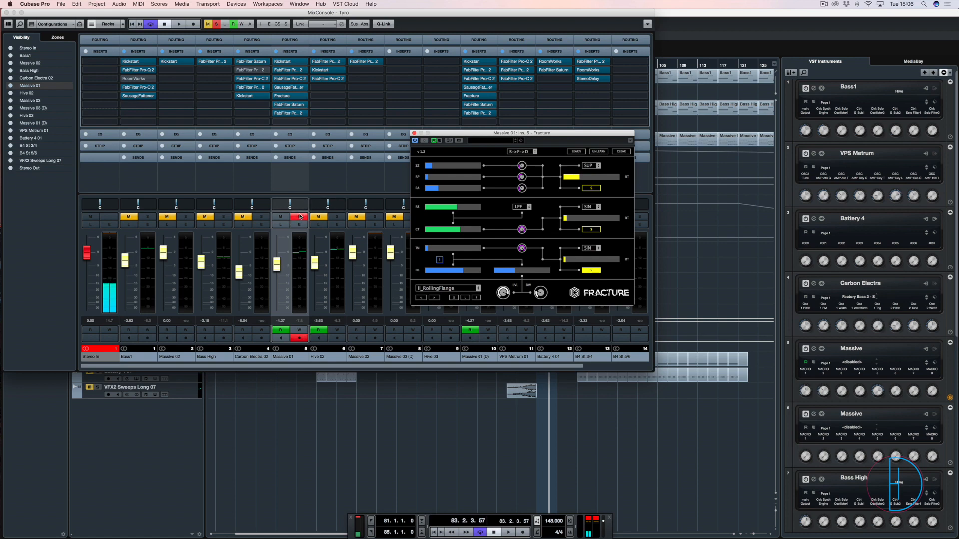
pyautogui.press('space')
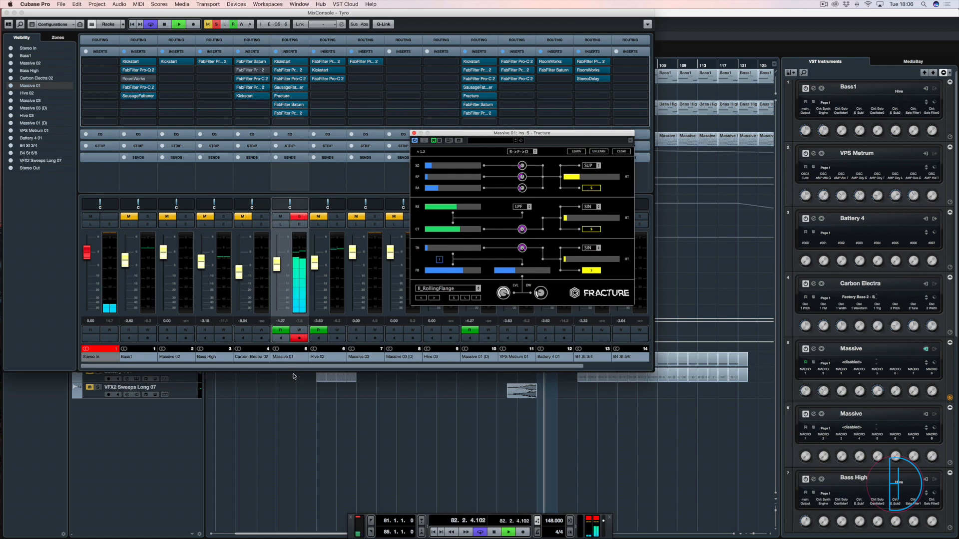
pyautogui.press('space')
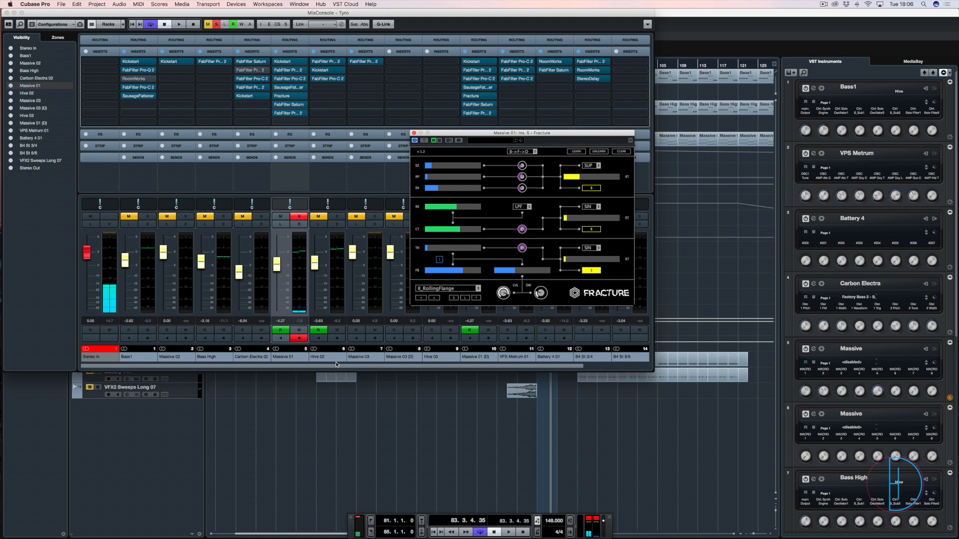
pyautogui.press('space')
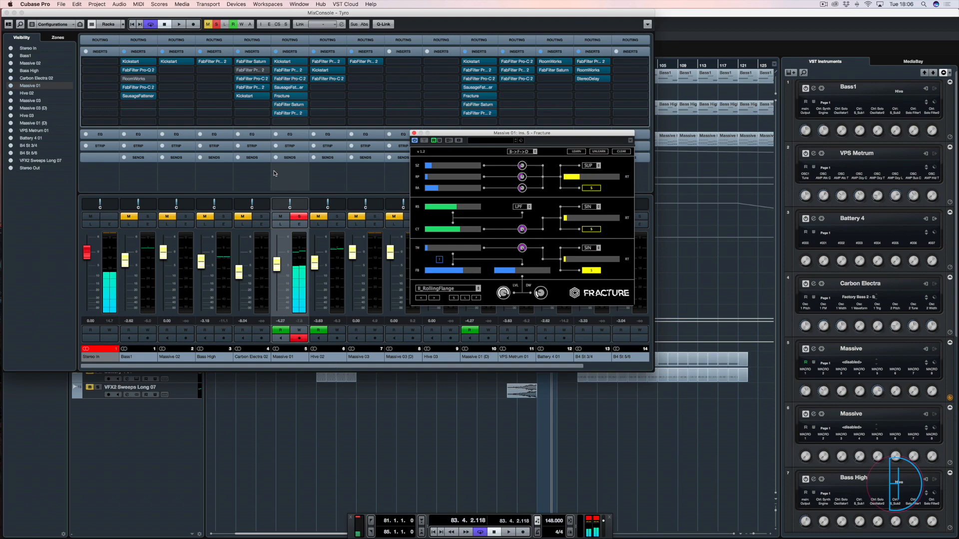
# Step: Open Massive 01's FabFilter Saturn insert, reposition its window, inspect the Band 2 Drive control, and close it
pyautogui.click(283, 106)
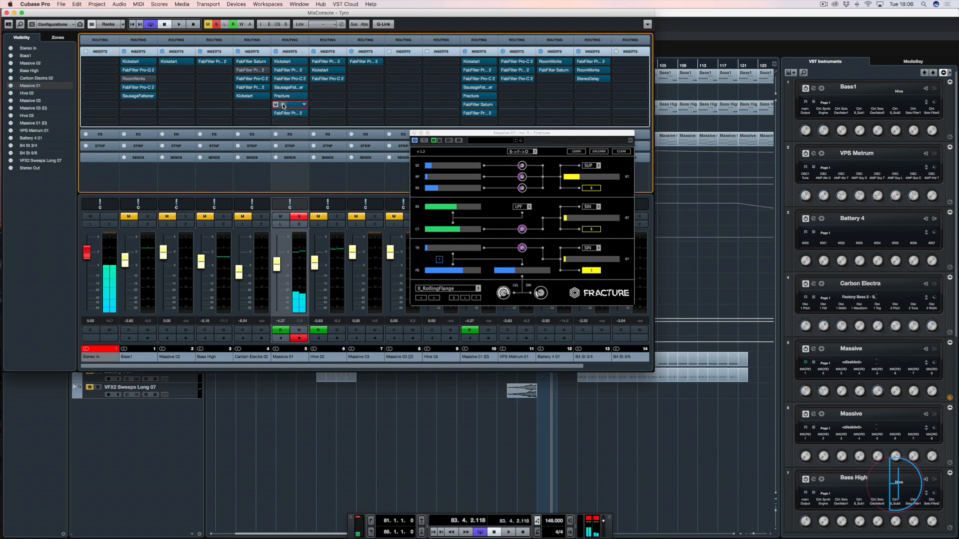
pyautogui.moveTo(475, 212); pyautogui.dragTo(547, 113)
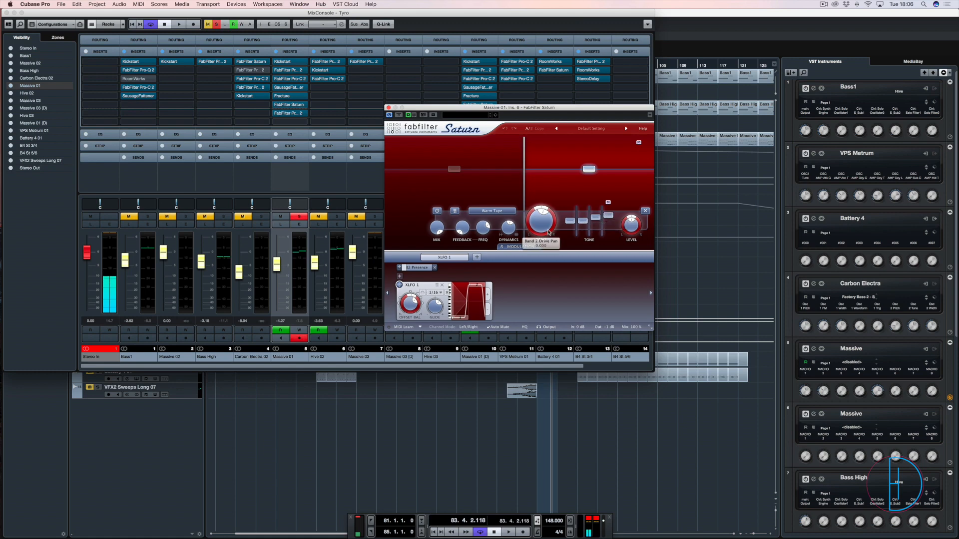
pyautogui.moveTo(552, 226)
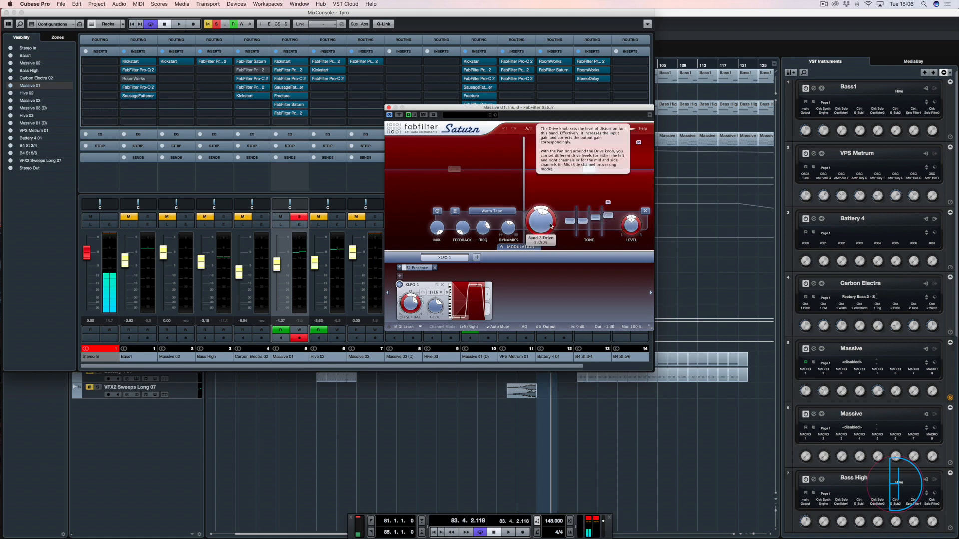
pyautogui.click(388, 107)
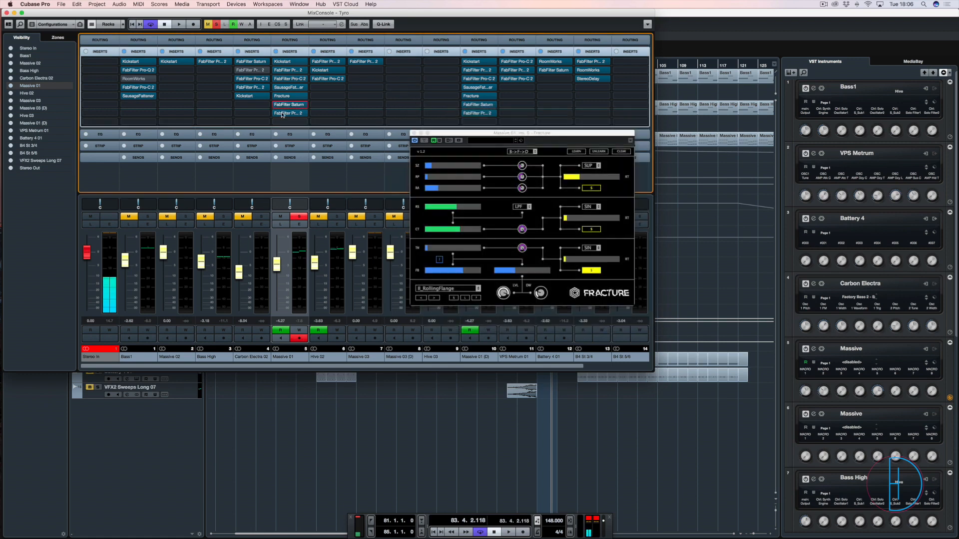
# Step: Open Massive 01's last FabFilter Pro-Q 2 insert, close Fracture, examine the mid/side EQ curve, and close Pro-Q 2
pyautogui.click(283, 114)
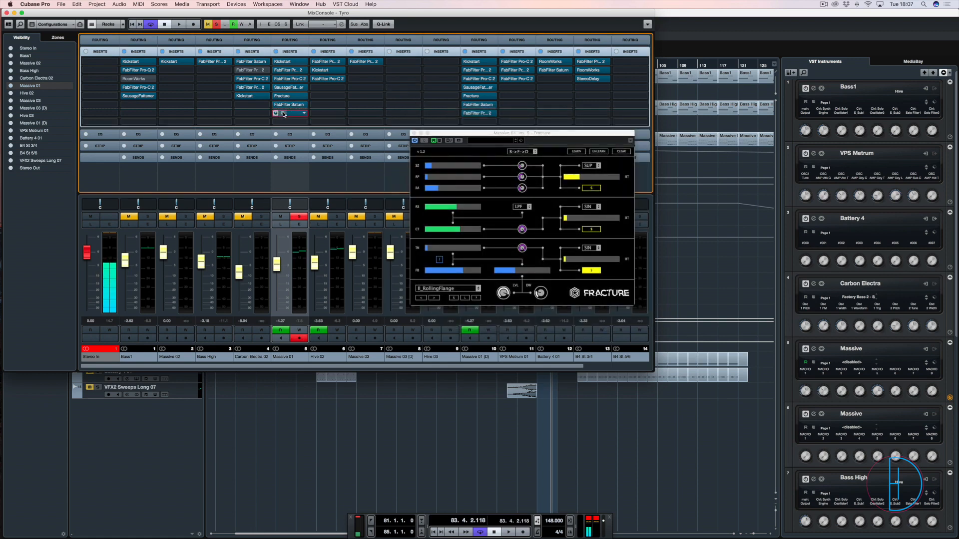
pyautogui.click(412, 133)
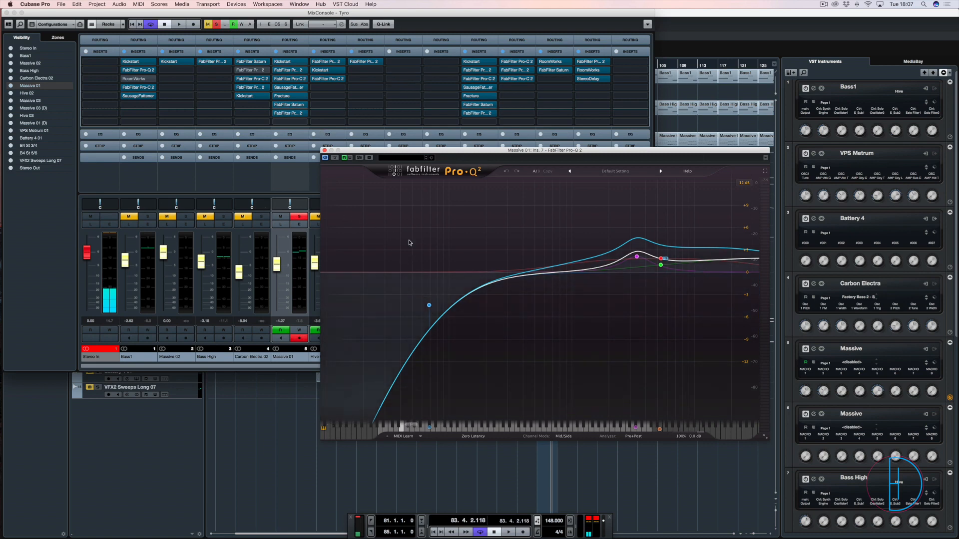
pyautogui.click(325, 149)
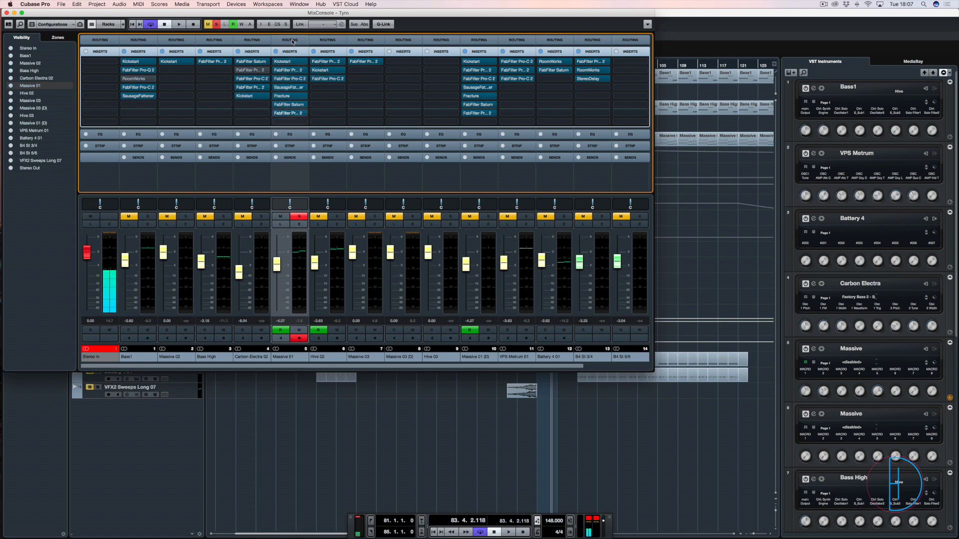
# Step: Bypass the Massive 01 inserts, reactivate the first Pro-Q 2 during loop playback, view its EQ curve, and close it
pyautogui.click(276, 52)
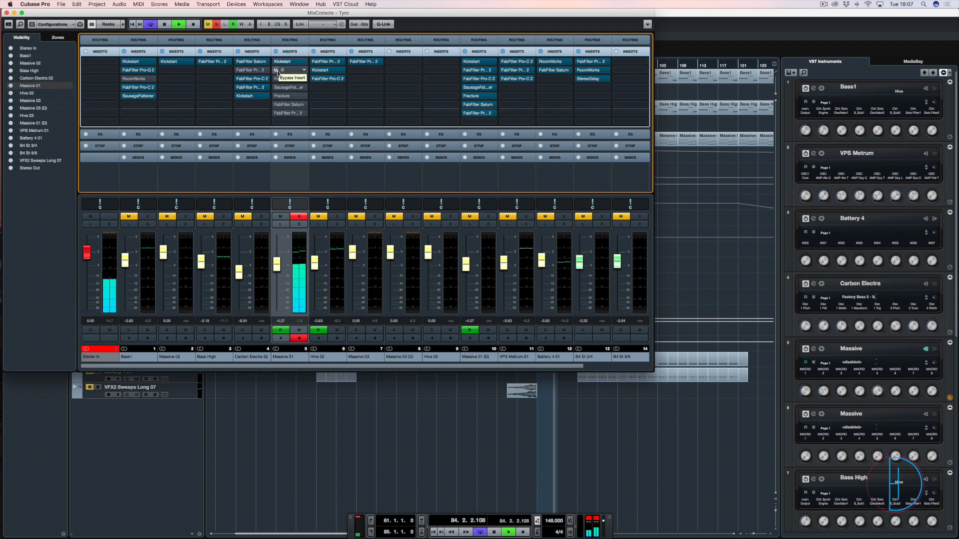
pyautogui.click(276, 70)
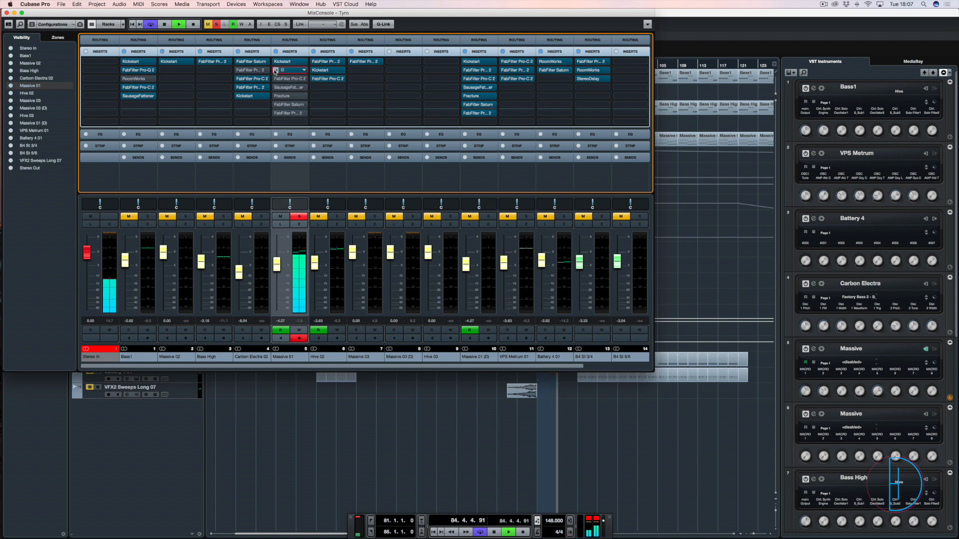
pyautogui.click(281, 72)
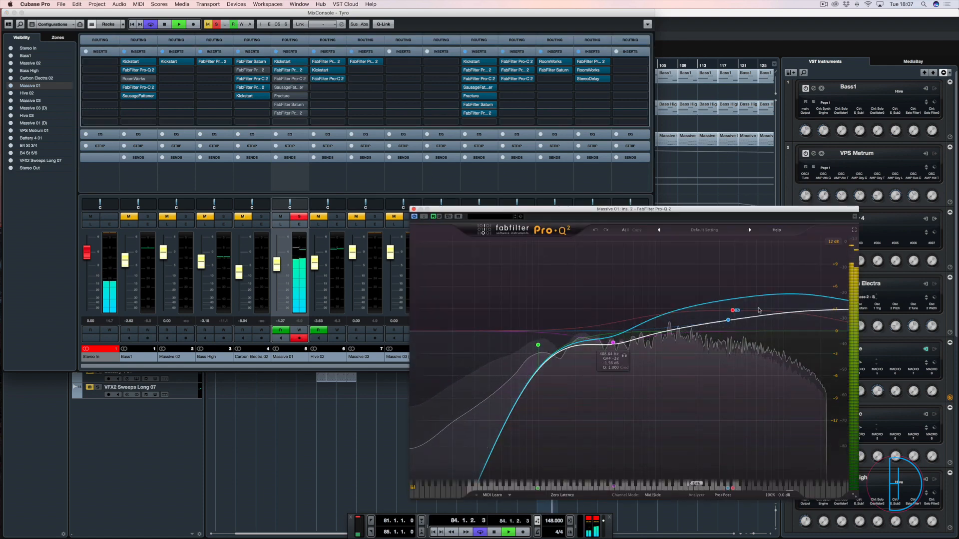
pyautogui.click(413, 209)
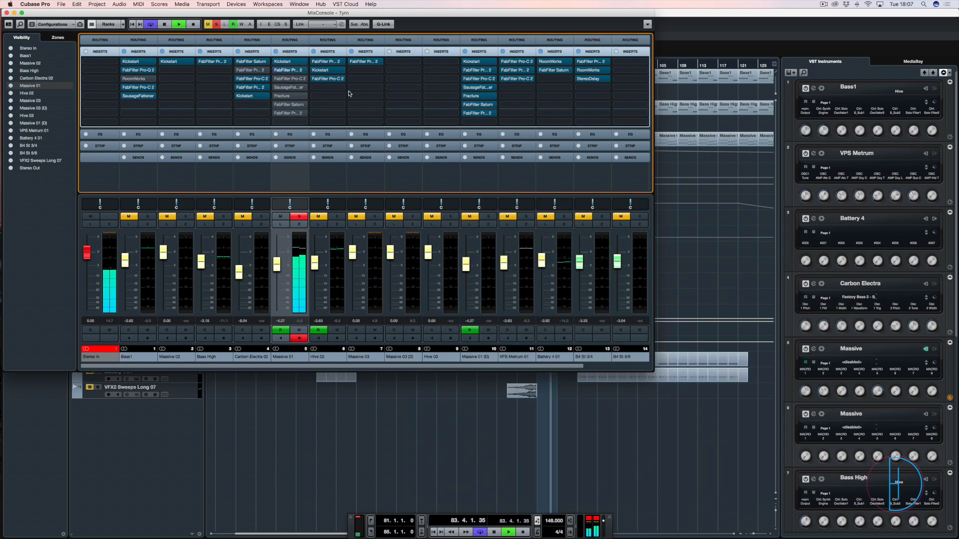
# Step: Reactivate Massive 01's Pro-C 2 insert, compare its sound bypassed and active during playback, leave it active, and close it
pyautogui.click(277, 79)
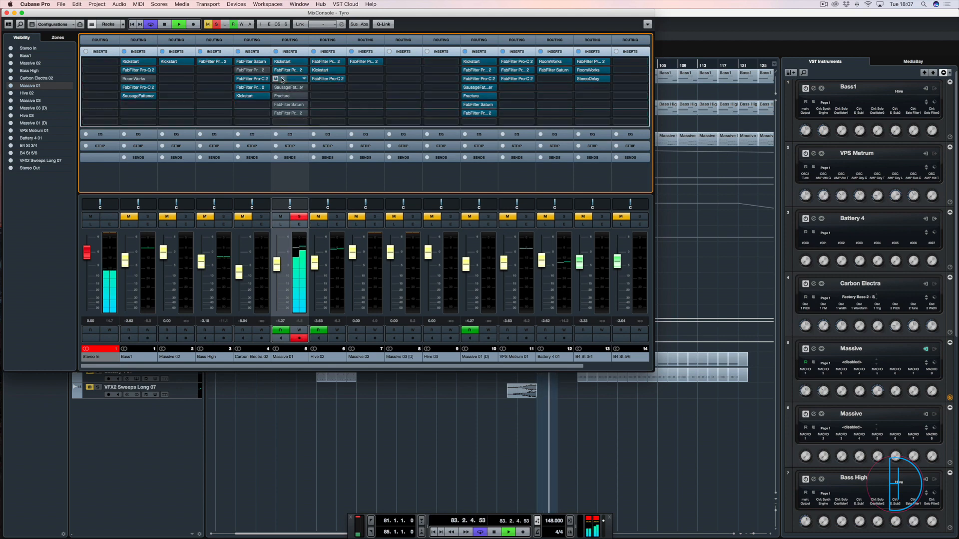
pyautogui.click(282, 80)
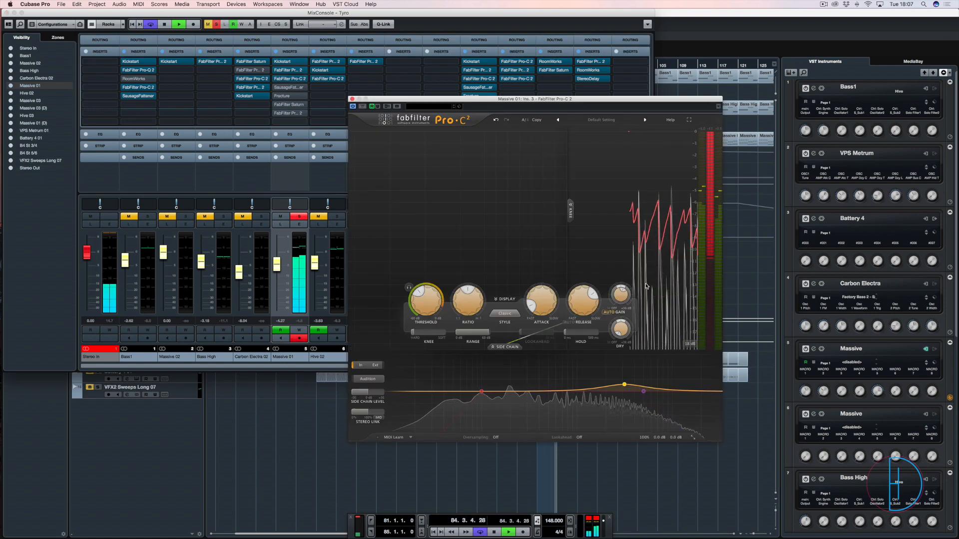
pyautogui.click(362, 107)
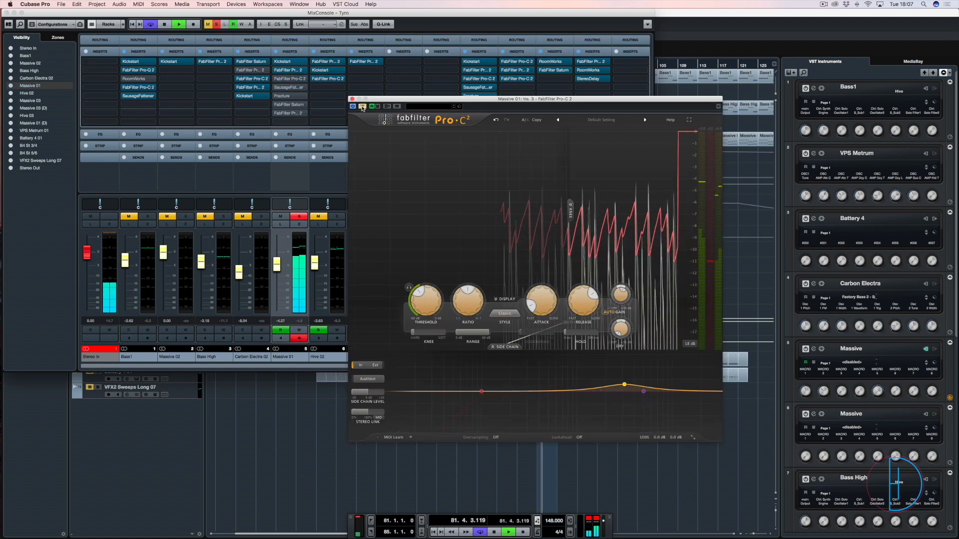
pyautogui.click(362, 107)
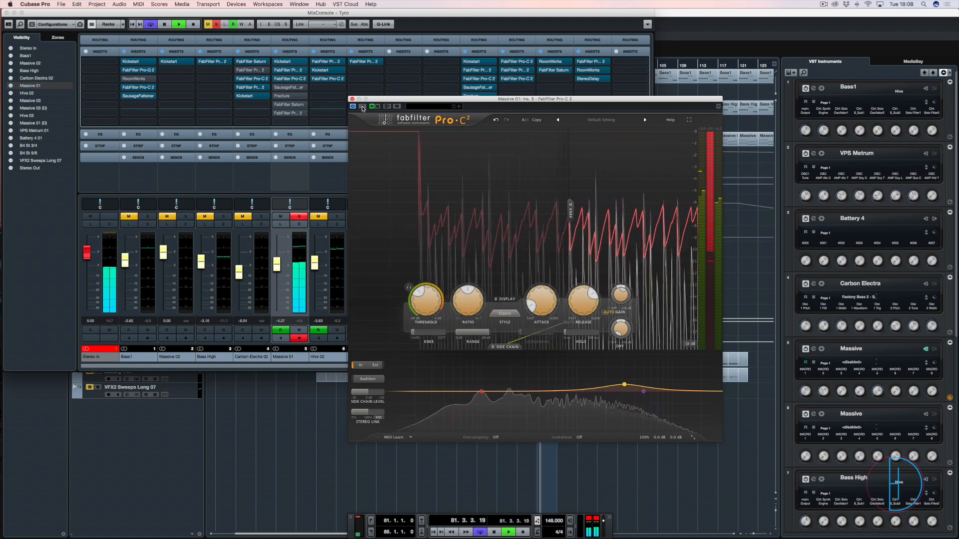
pyautogui.click(362, 107)
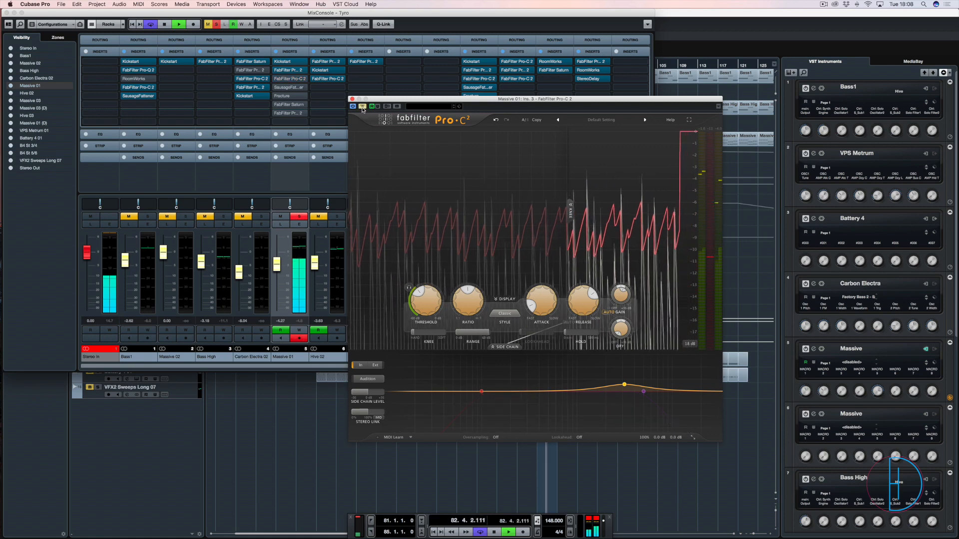
pyautogui.click(362, 107)
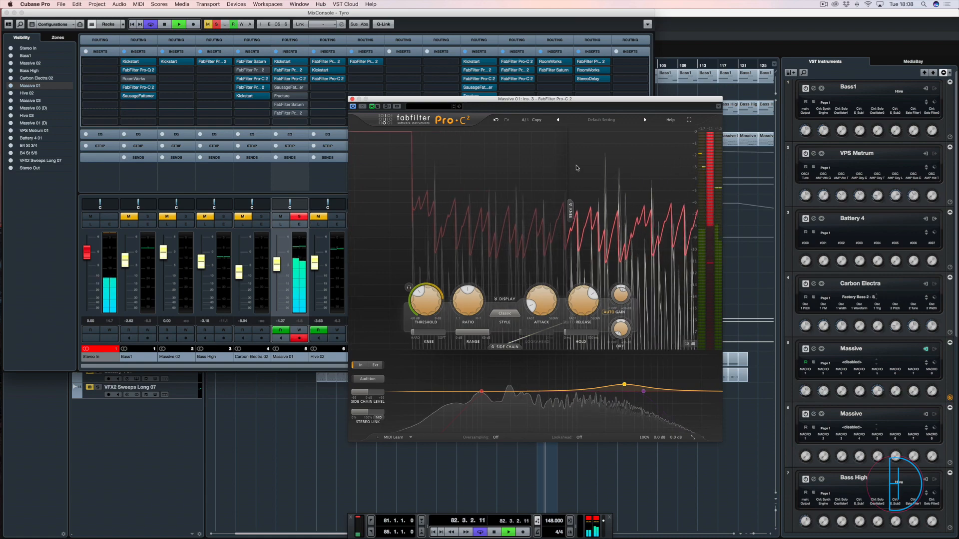
pyautogui.press('space')
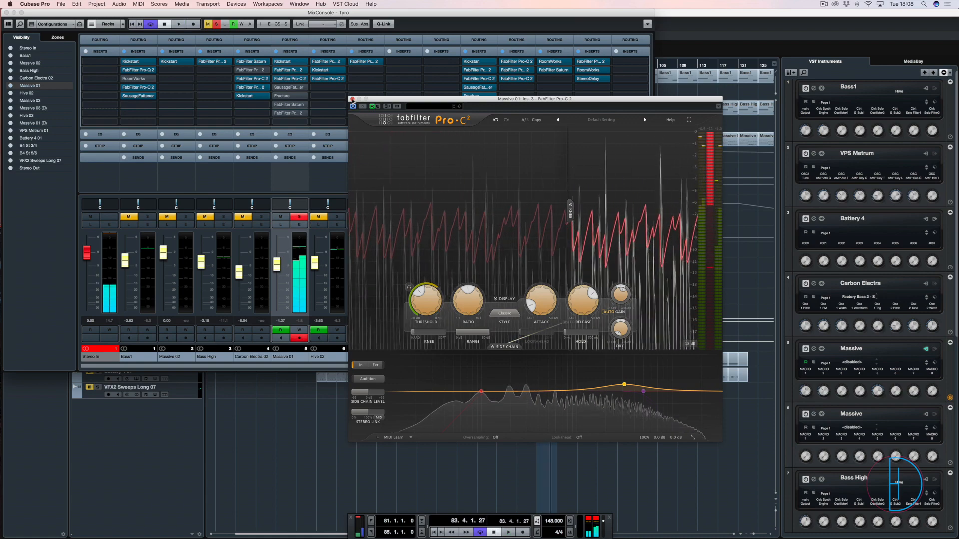
pyautogui.click(352, 99)
# Step: Resume loop playback, open Massive 01's SausageFattener insert, and take it out of bypass
pyautogui.press('space')
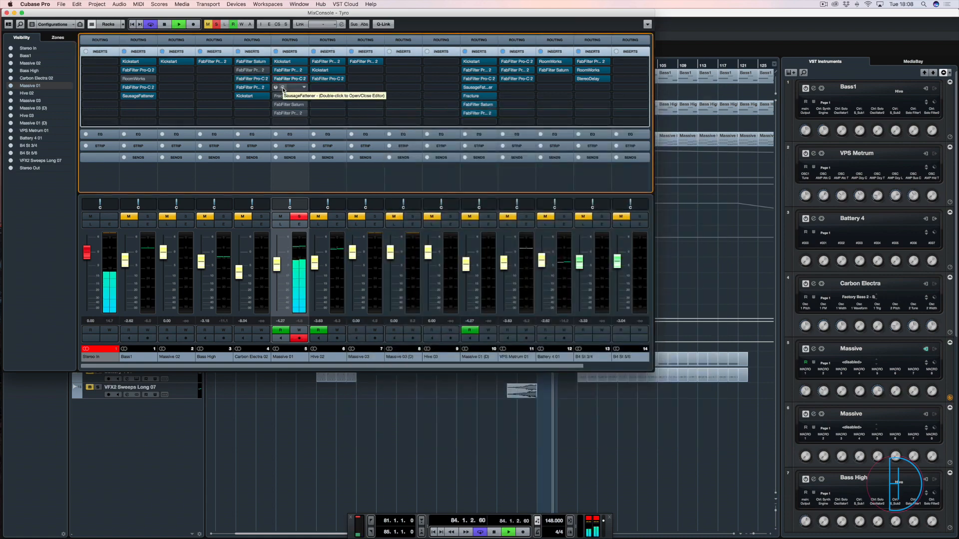
pyautogui.click(283, 88)
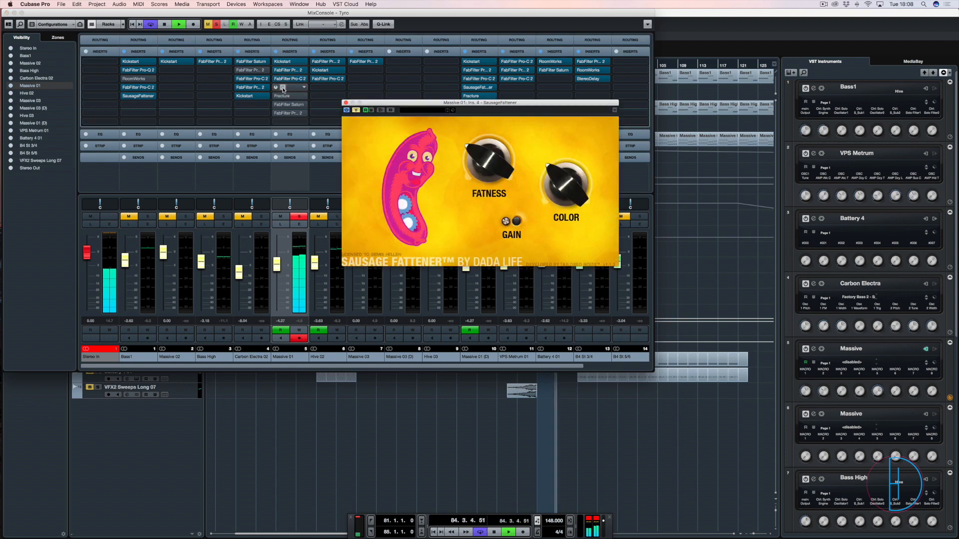
pyautogui.click(356, 110)
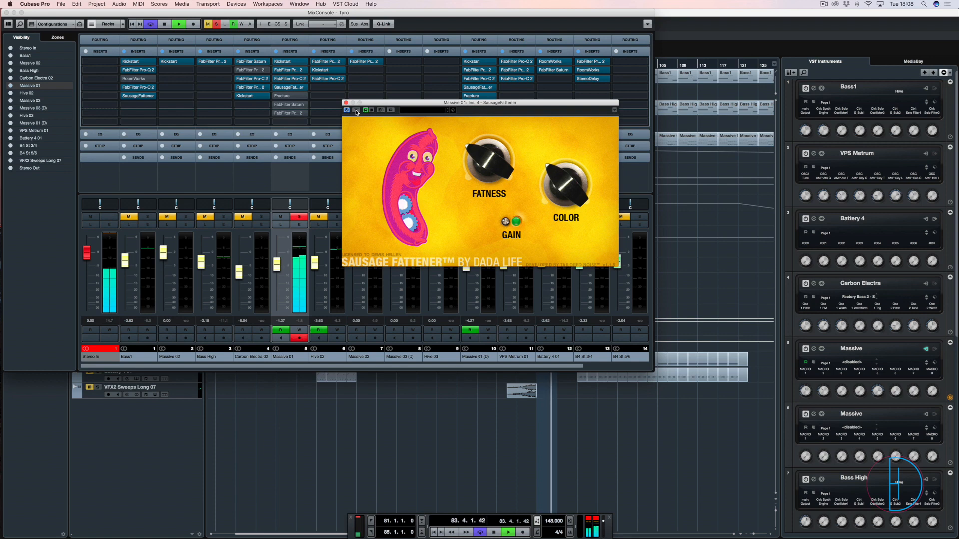
# Step: Compare Massive 01's SausageFattener bypassed and active during playback, leave it active, and close it
pyautogui.click(356, 110)
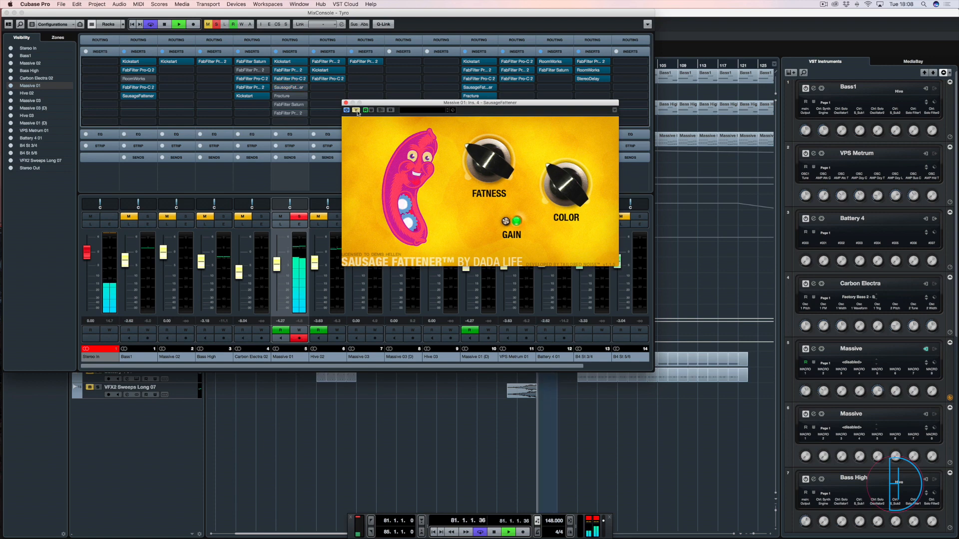
pyautogui.click(356, 111)
pyautogui.click(357, 111)
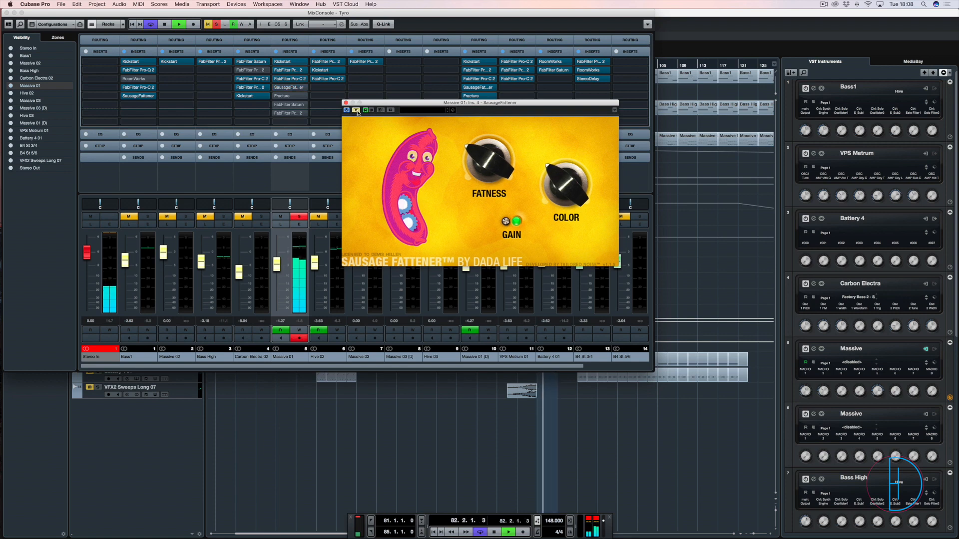
pyautogui.click(356, 111)
pyautogui.click(356, 111)
pyautogui.click(357, 111)
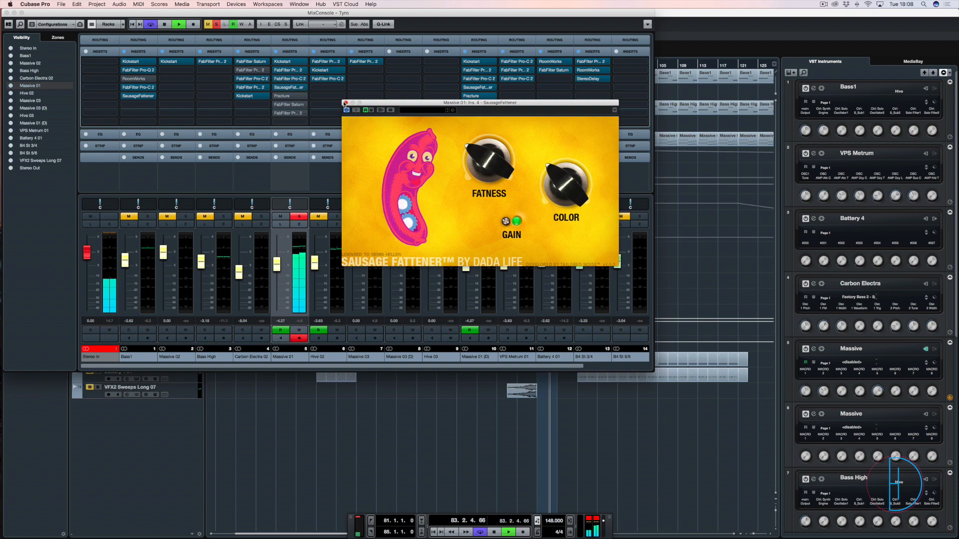
pyautogui.click(346, 102)
# Step: Take Massive 01's Fracture insert out of bypass, close it, and briefly solo Bass1 alongside Massive 01
pyautogui.click(281, 98)
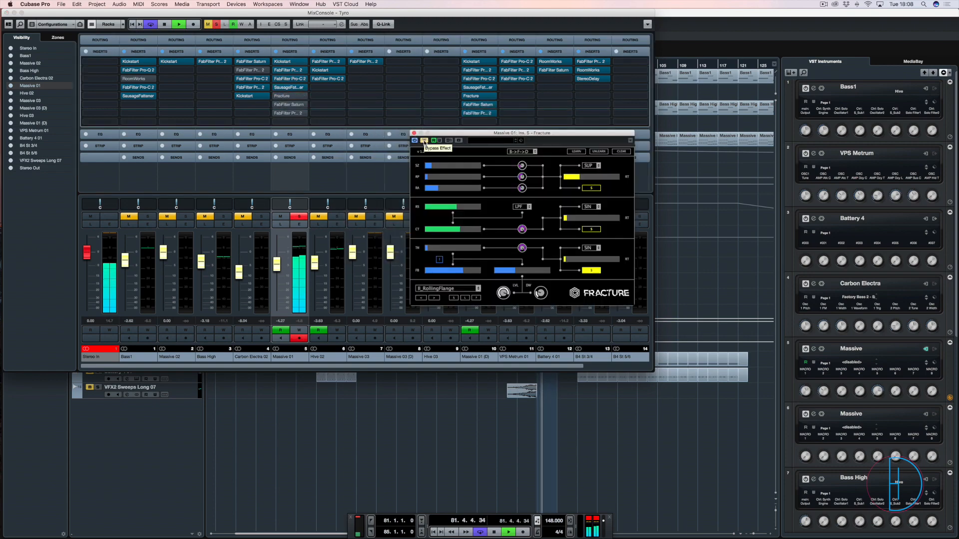
pyautogui.click(424, 142)
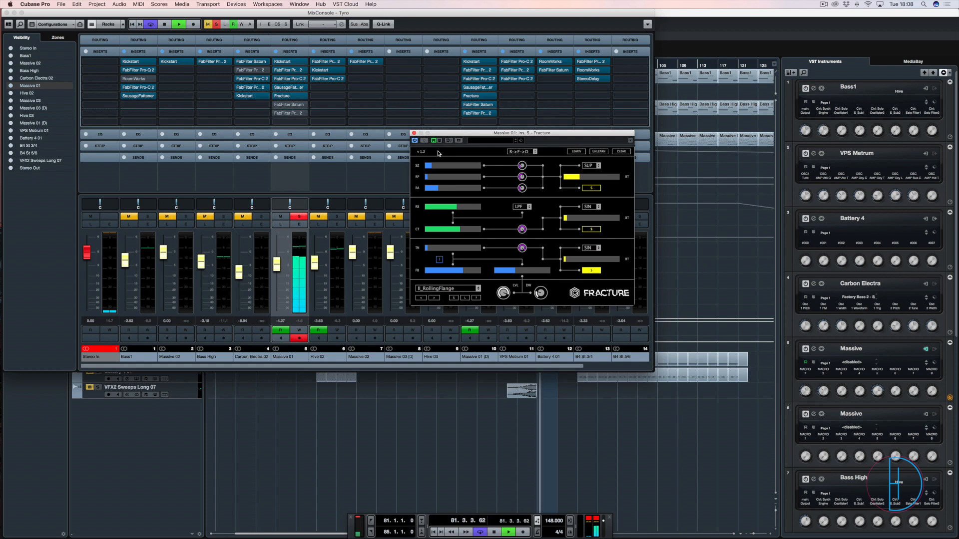
pyautogui.click(415, 134)
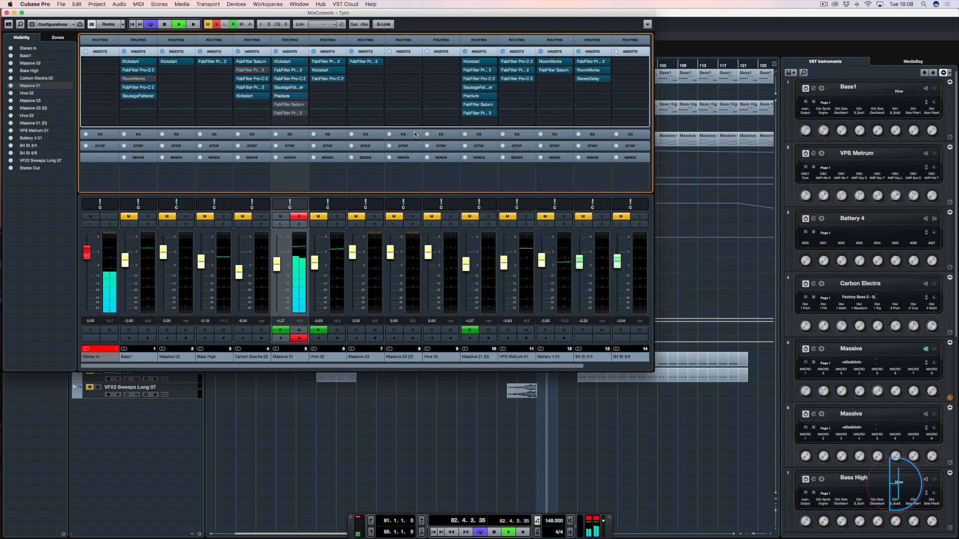
pyautogui.click(147, 216)
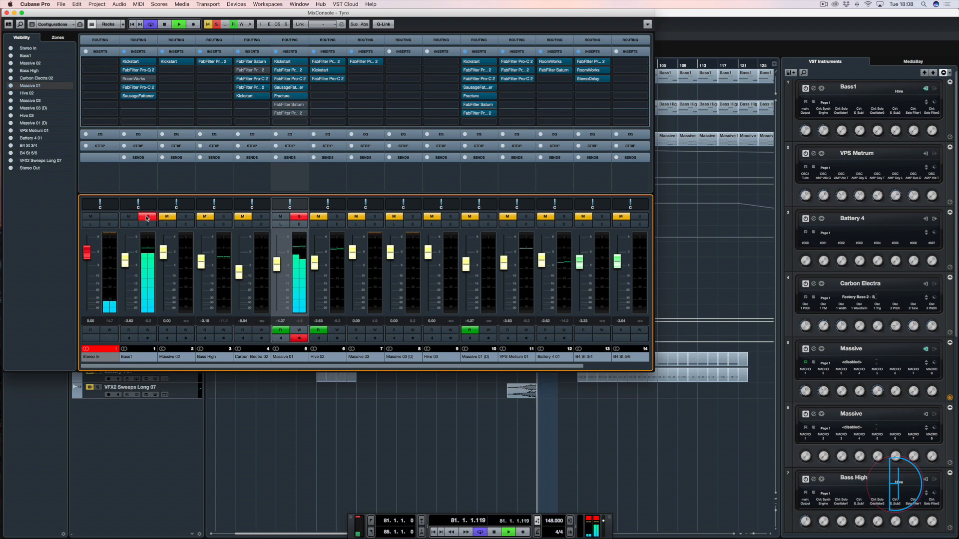
pyautogui.click(147, 217)
# Step: Open Massive 01's FabFilter Saturn insert, take it out of bypass, examine the high band's settings, and close it
pyautogui.click(282, 105)
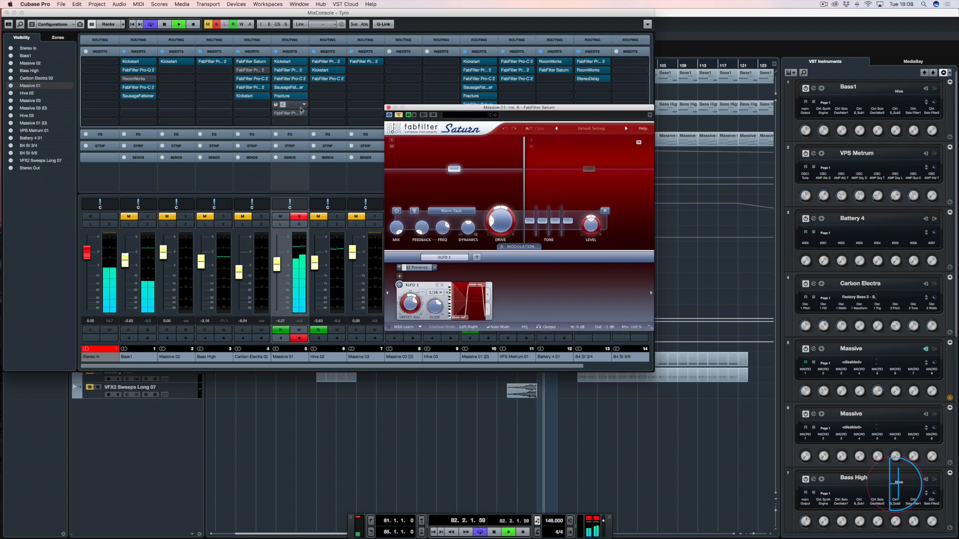
pyautogui.click(400, 115)
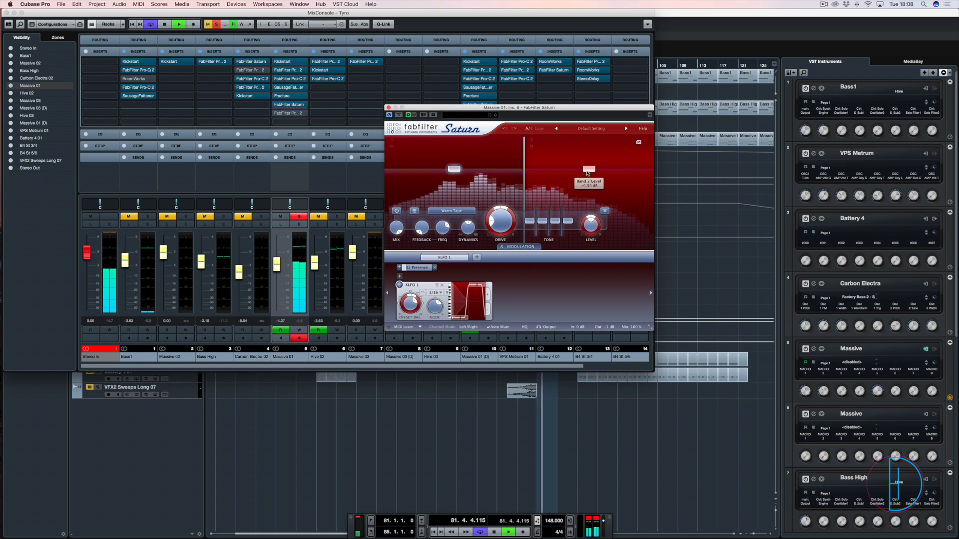
pyautogui.click(589, 169)
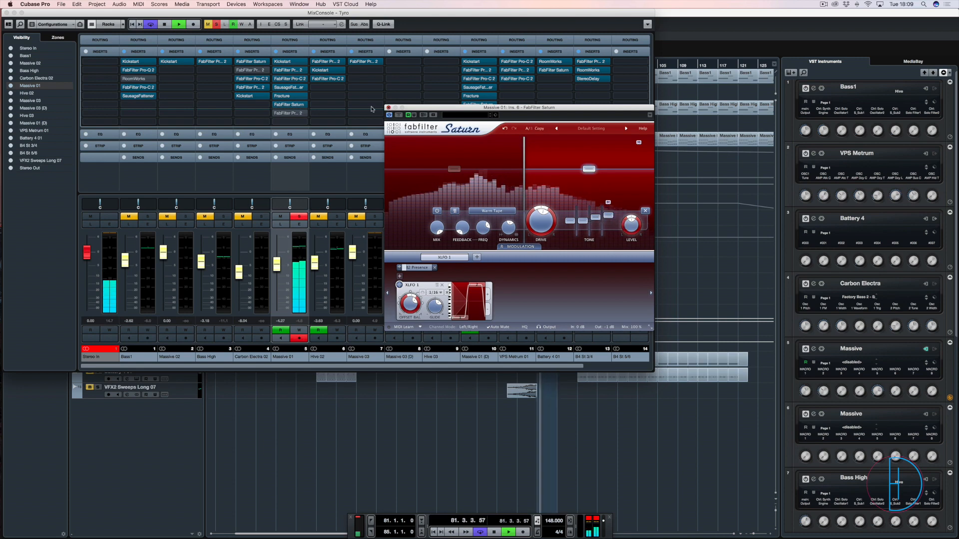
pyautogui.click(388, 107)
# Step: Reactivate Massive 01's last Pro-Q 2 insert, open it, and audition its low-cut band in isolation
pyautogui.moveTo(280, 113); pyautogui.dragTo(283, 116)
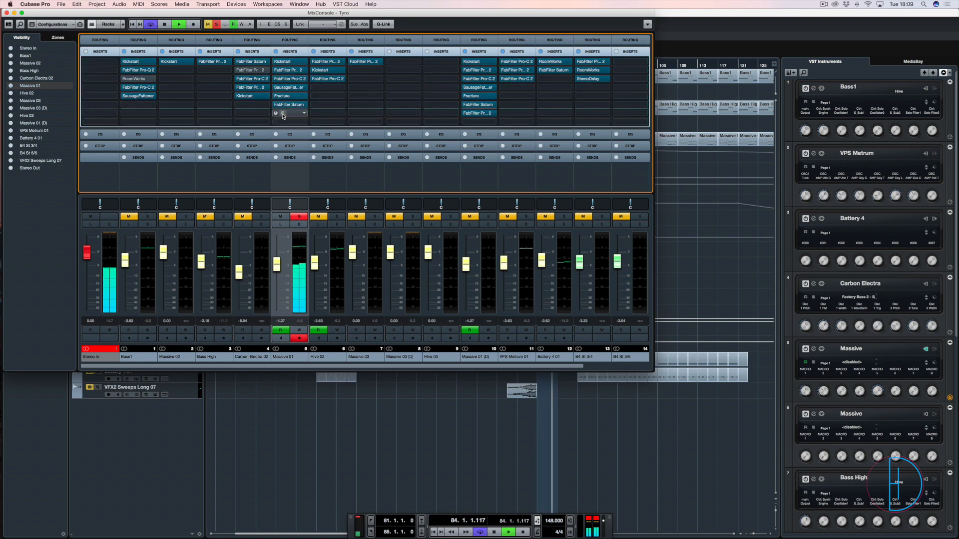
pyautogui.click(283, 115)
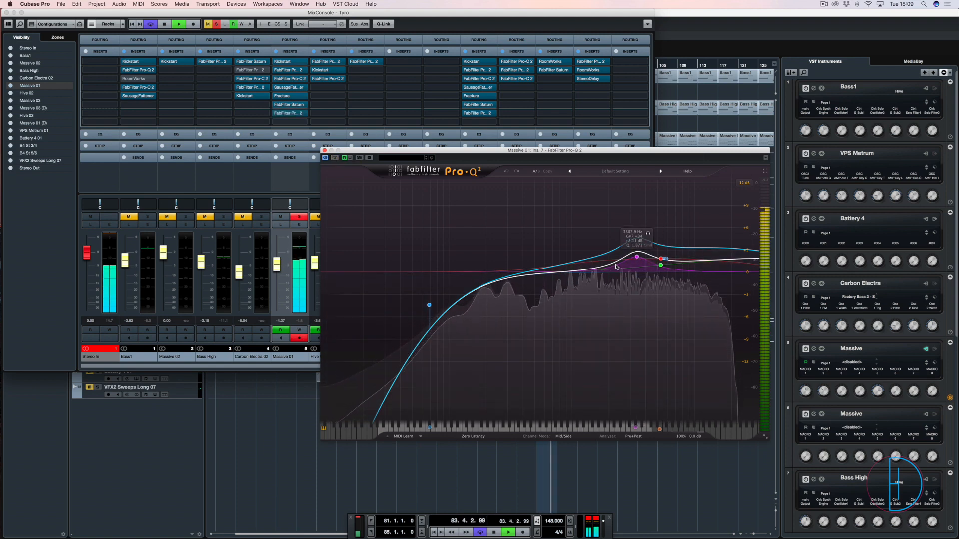
pyautogui.scroll(-1, 637, 257)
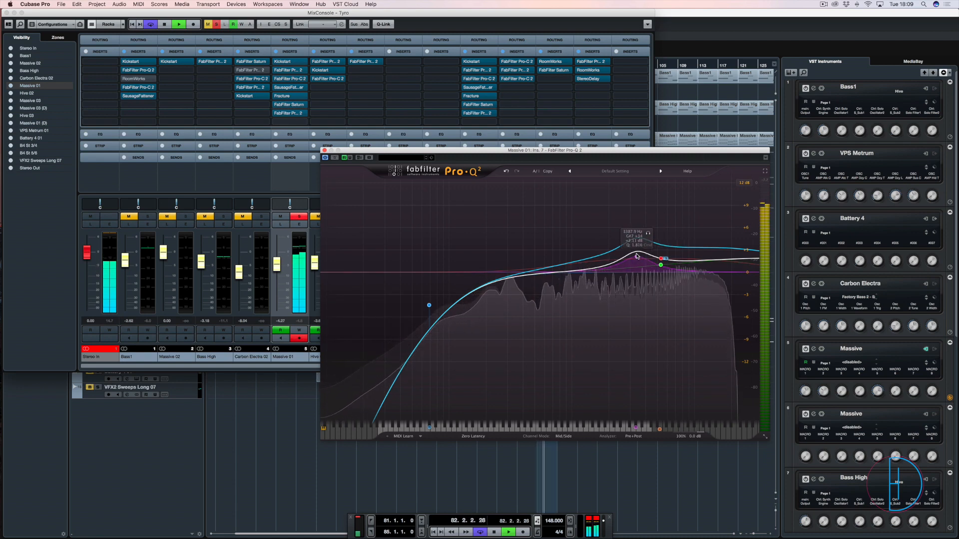
pyautogui.moveTo(430, 306)
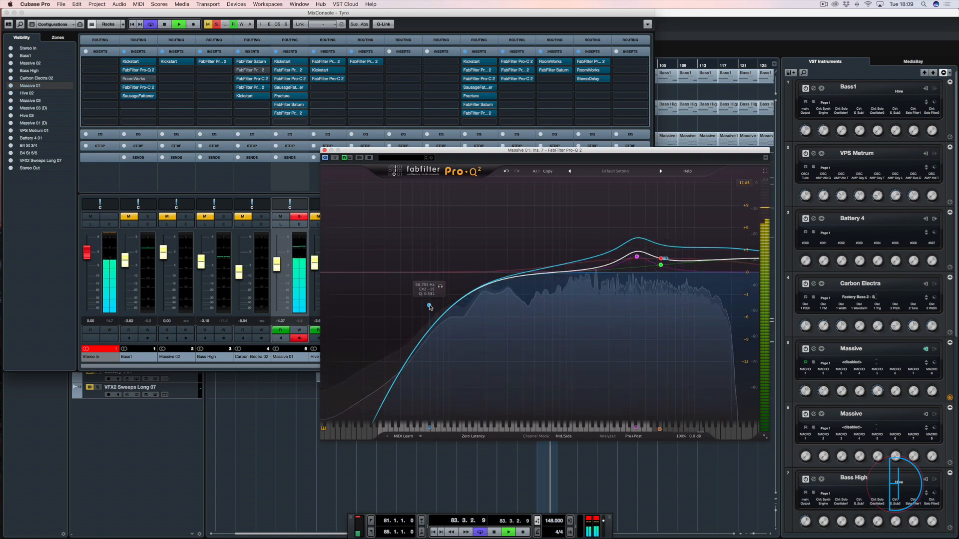
pyautogui.click(440, 287)
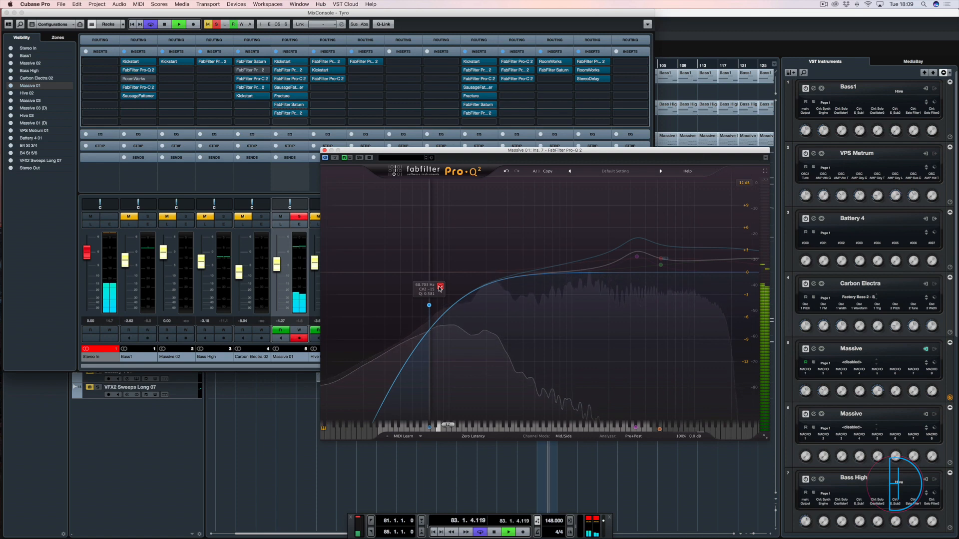
pyautogui.click(440, 287)
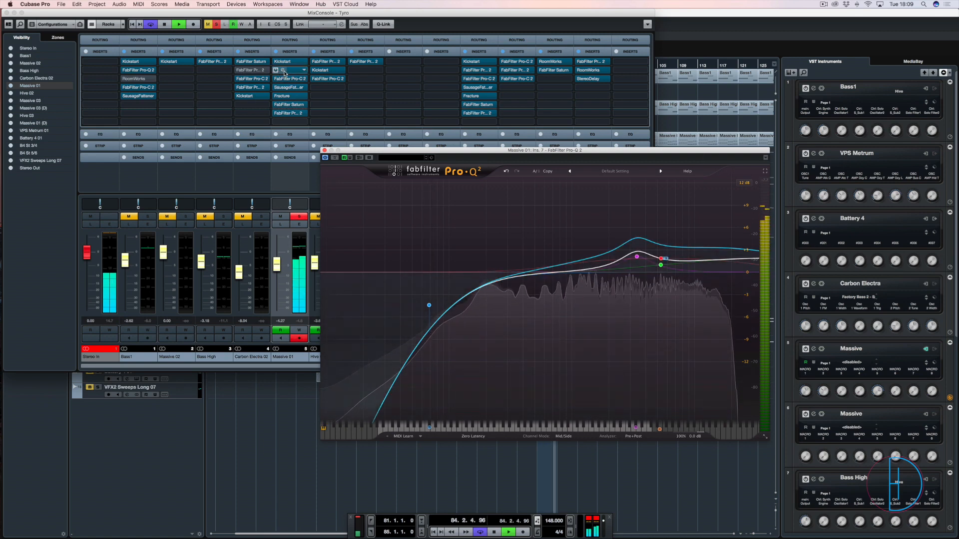
# Step: View the EQ curve of Massive 01's first Pro-Q 2, close it, and audition the last Pro-Q 2's low-cut band again
pyautogui.click(283, 72)
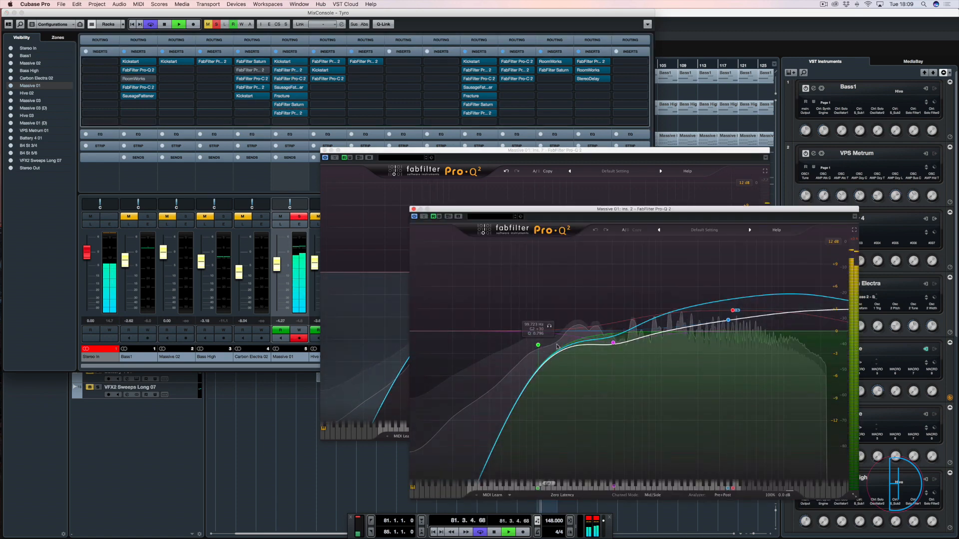
pyautogui.click(414, 209)
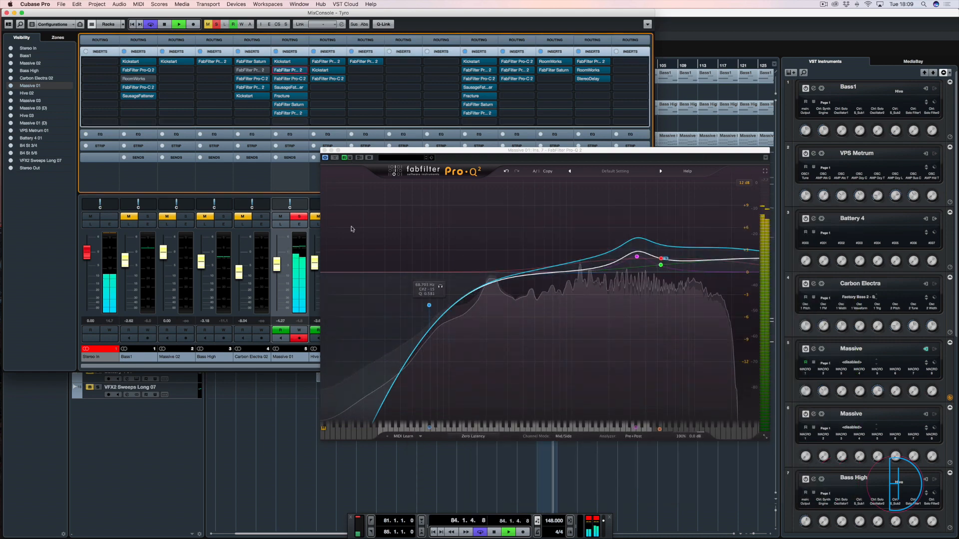
pyautogui.click(440, 287)
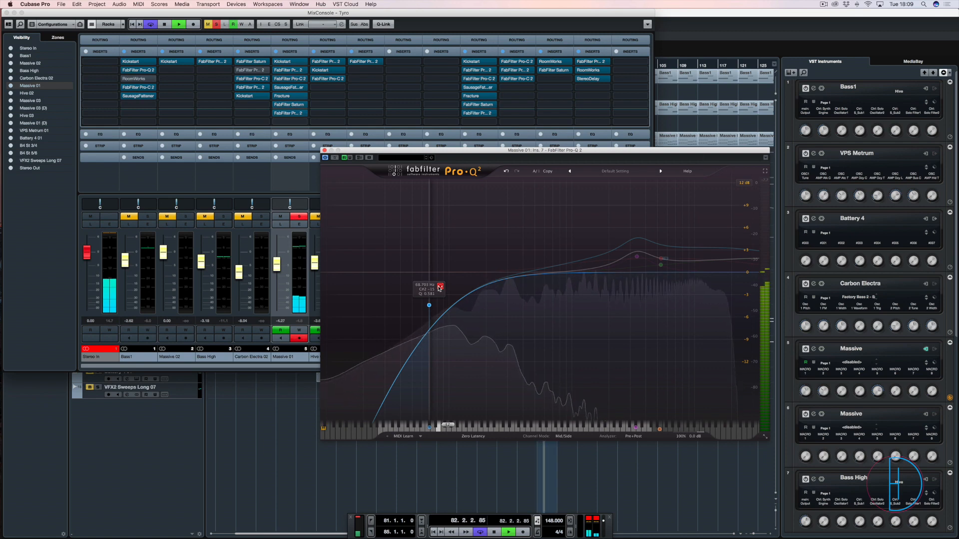
# Step: Close the last Pro-Q 2, stop playback, unsolo Massive 01 in the MixConsole, and return to the project window
pyautogui.click(286, 399)
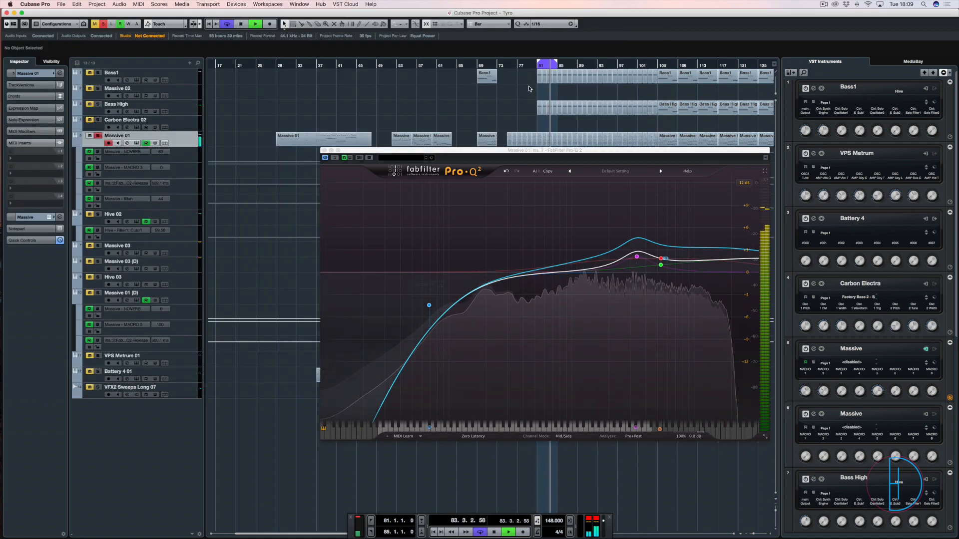
pyautogui.click(510, 64)
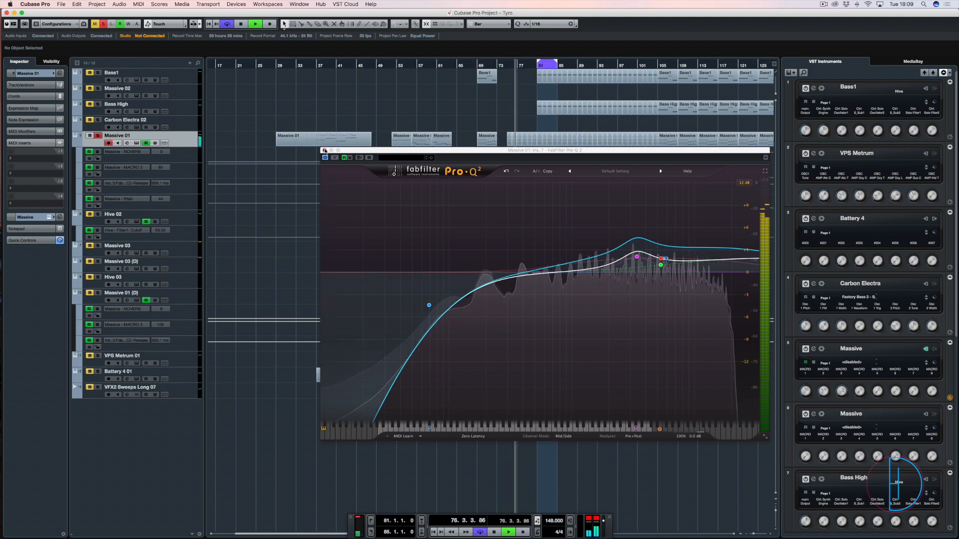
pyautogui.click(325, 150)
pyautogui.press('F3')
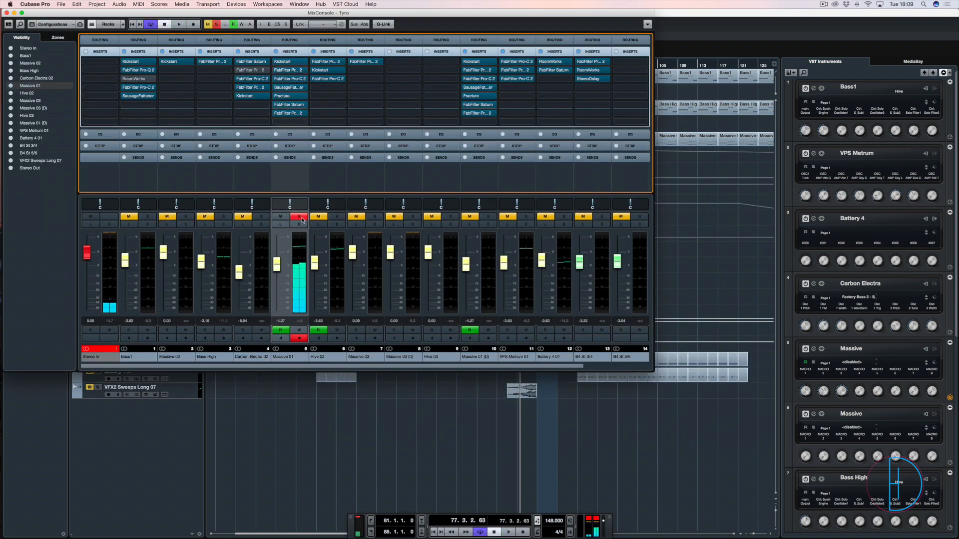
pyautogui.click(300, 217)
pyautogui.click(688, 419)
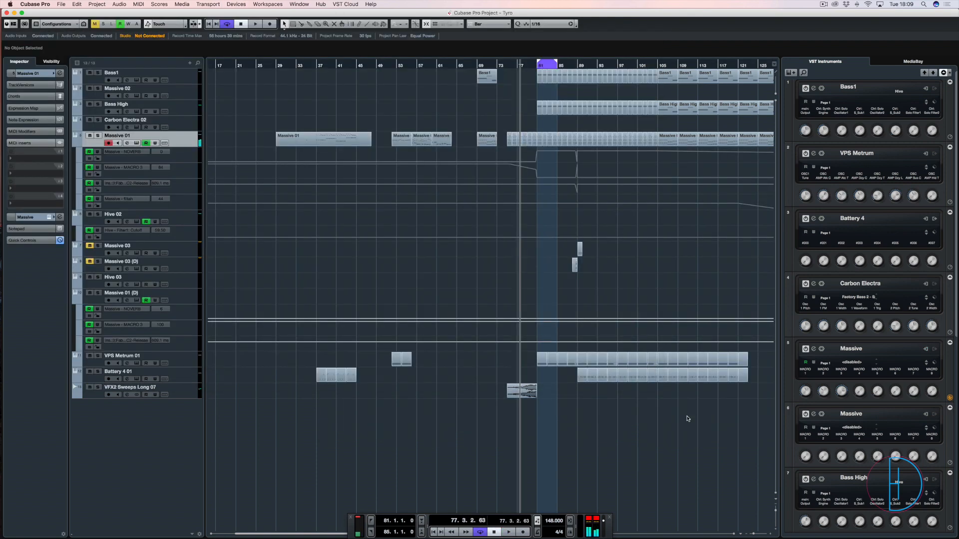
# Step: Place the playback cursor at bar 105 in the project timeline
pyautogui.press('g')
pyautogui.press('g')
pyautogui.press('g')
pyautogui.press('g')
pyautogui.press('g')
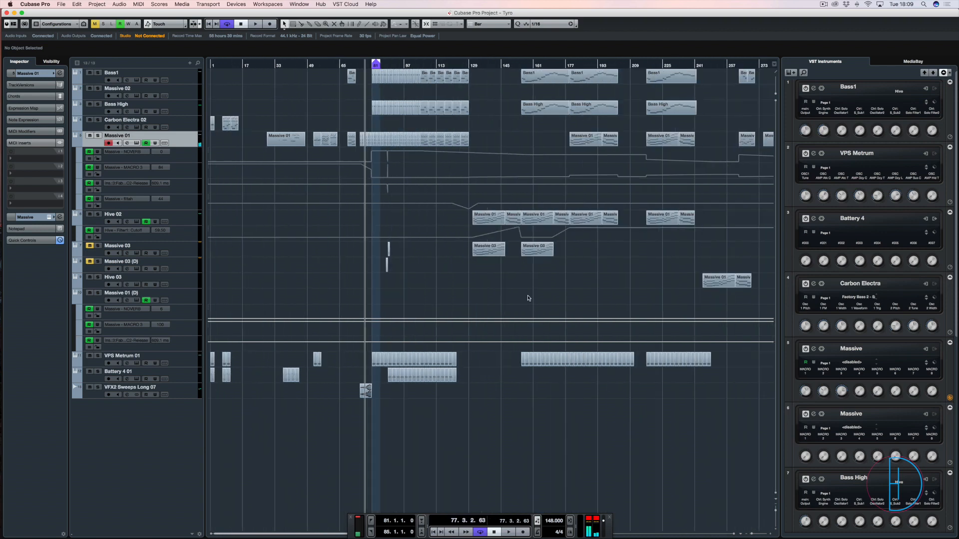
pyautogui.press('h')
pyautogui.press('h')
pyautogui.press('h')
pyautogui.press('h')
pyautogui.press('h')
pyautogui.press('h')
pyautogui.press('h')
pyautogui.press('h')
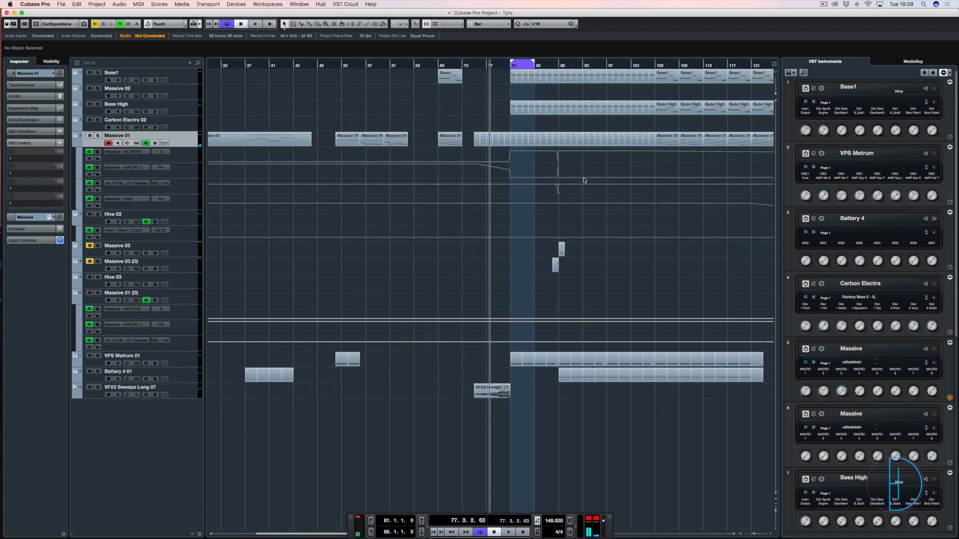
pyautogui.click(565, 65)
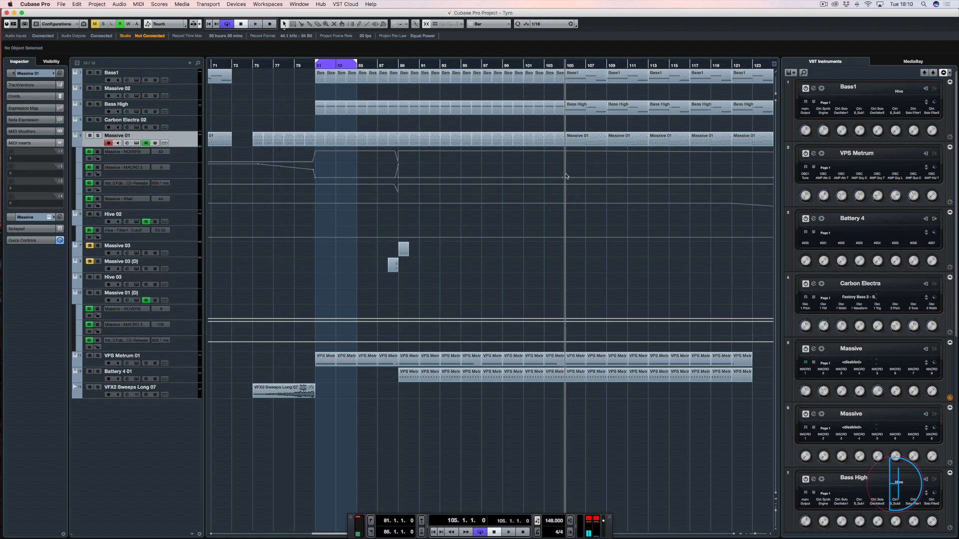
# Step: Play the full arrangement from bar 105 with all unmuted tracks, and stop playback
pyautogui.hscroll(5, 568, 173)
pyautogui.press('g')
pyautogui.press('g')
pyautogui.press('g')
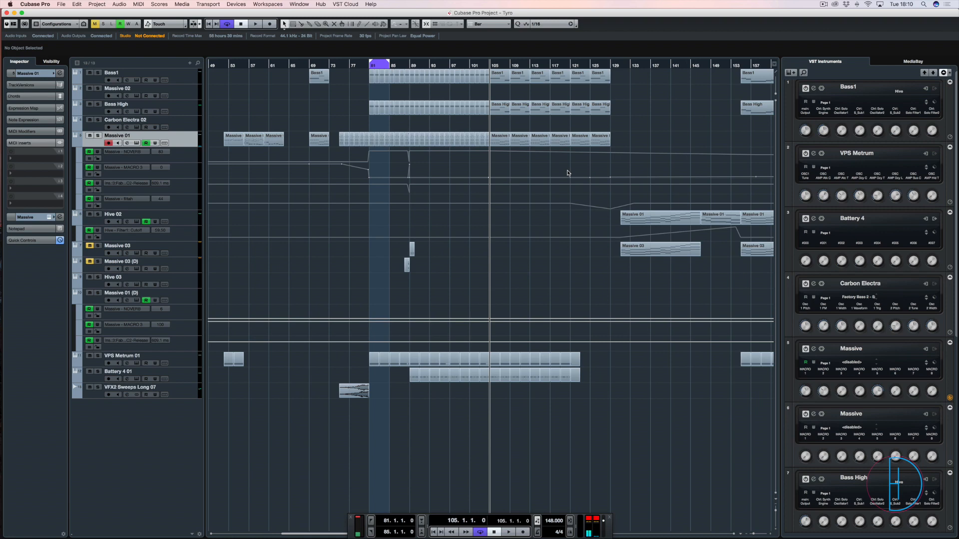
pyautogui.press('g')
pyautogui.press('g')
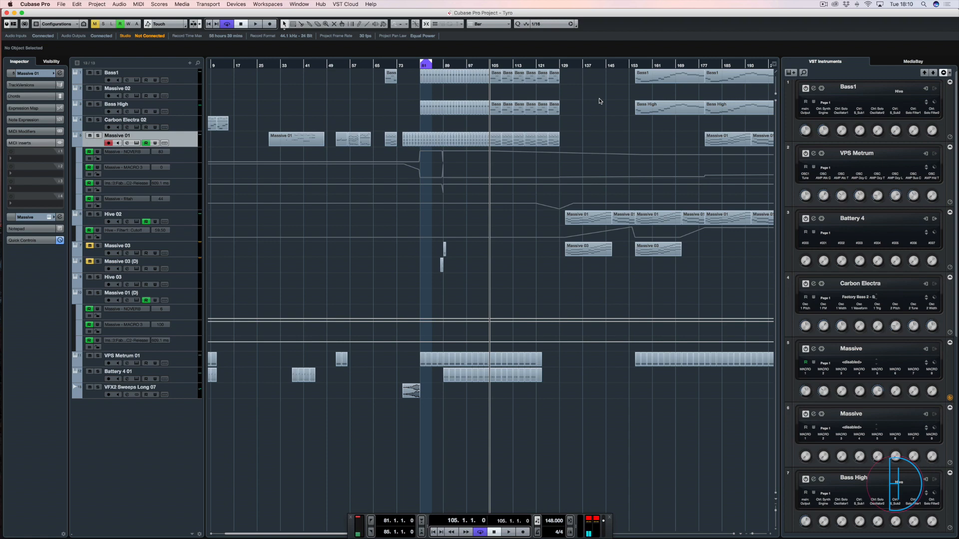
pyautogui.press('space')
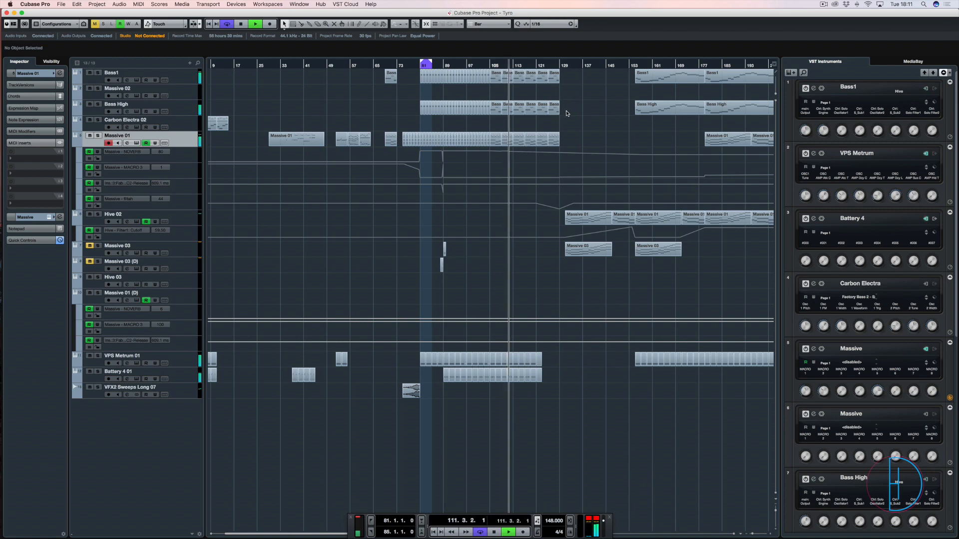
pyautogui.press('space')
# Step: Play the arrangement from bar 130, and jump playback ahead to bar 203 and bar 217
pyautogui.click(563, 65)
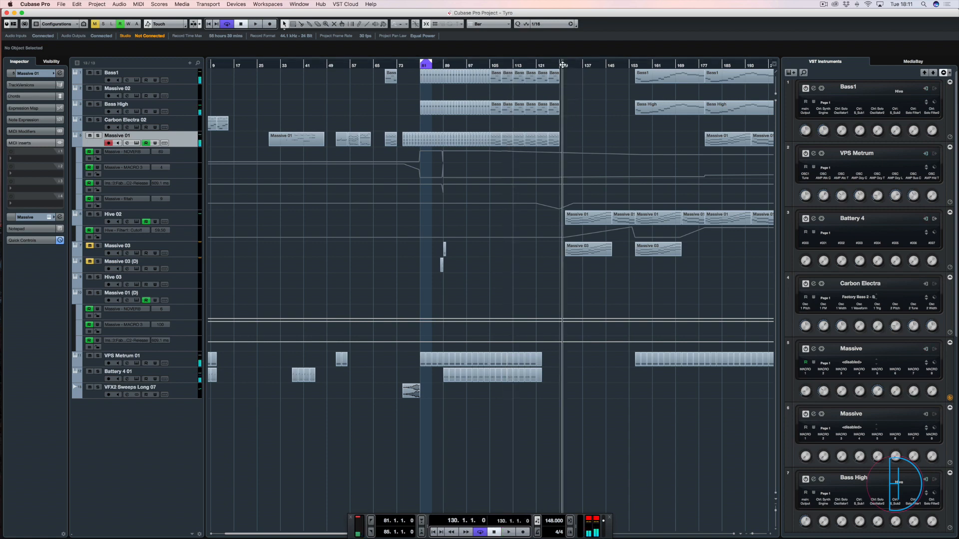
pyautogui.press('space')
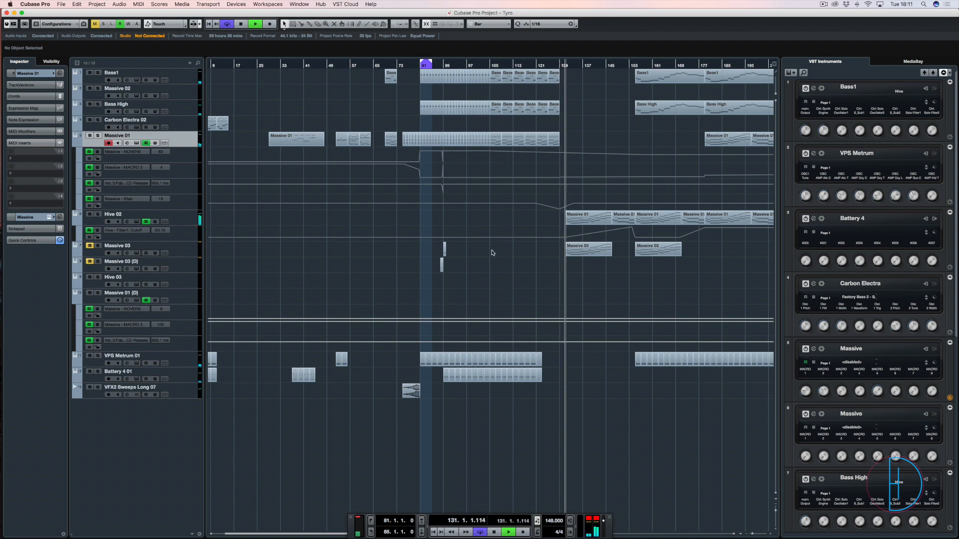
pyautogui.hscroll(2, 602, 200)
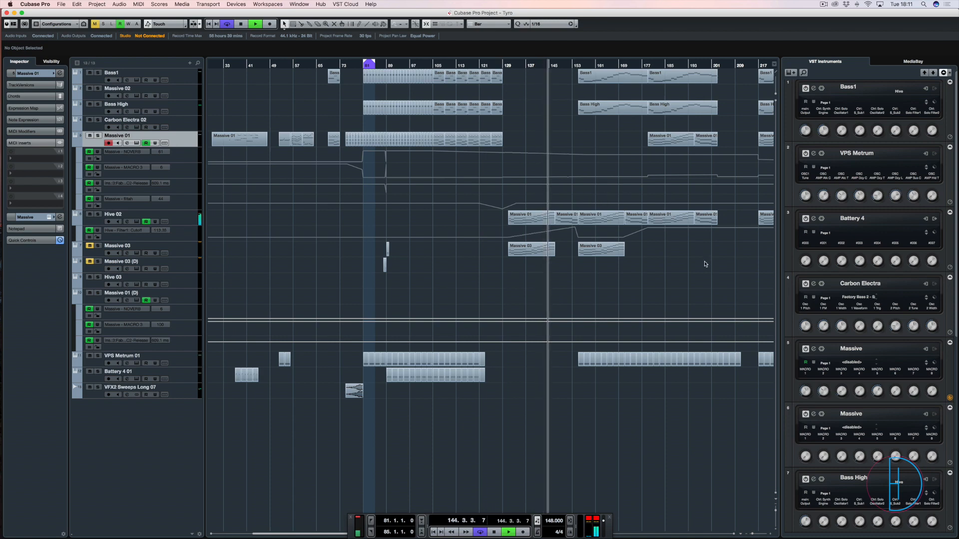
pyautogui.hscroll(10, 659, 269)
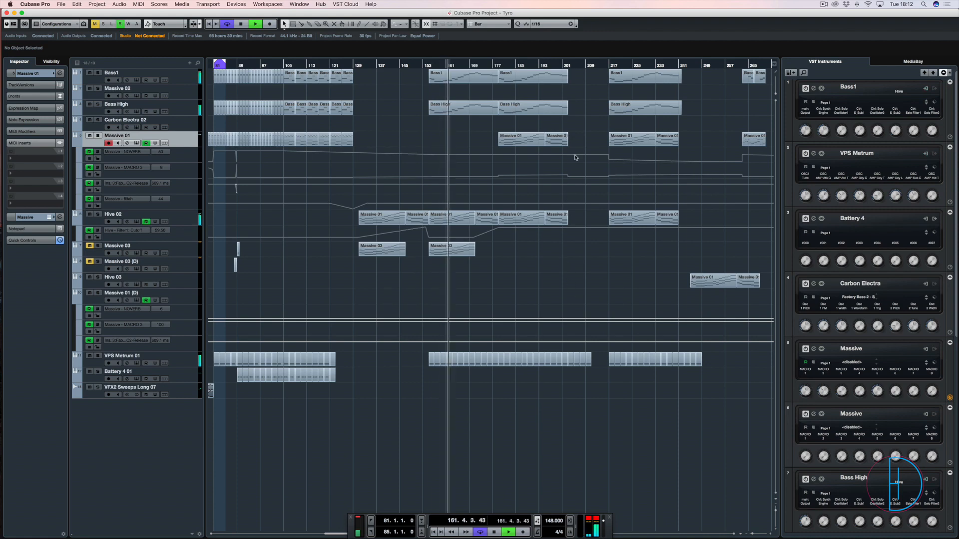
pyautogui.click(568, 65)
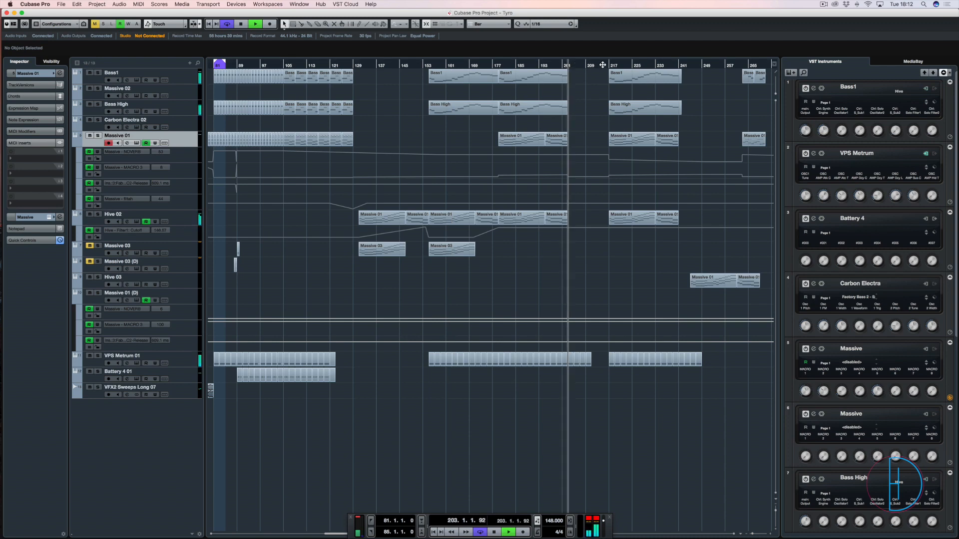
pyautogui.click(609, 64)
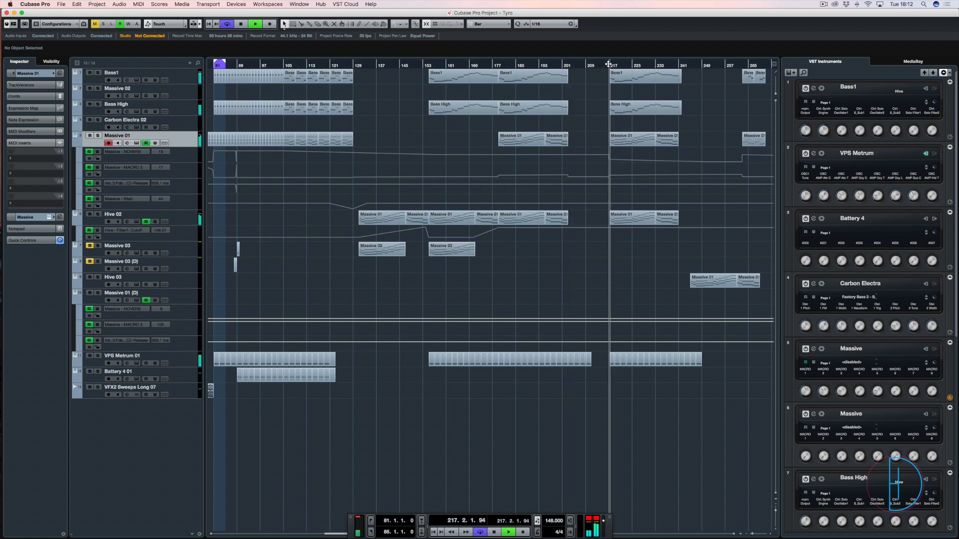
# Step: Open the Massive 01 part that starts at bar 217 in the Key Editor while the arrangement keeps playing
pyautogui.hscroll(4, 682, 158)
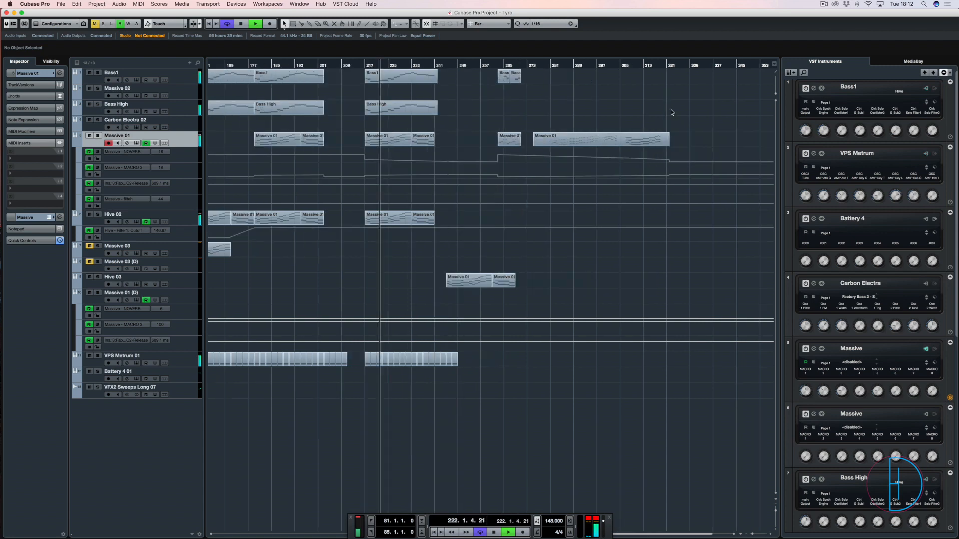
pyautogui.hscroll(5, 667, 113)
pyautogui.hscroll(2, 670, 113)
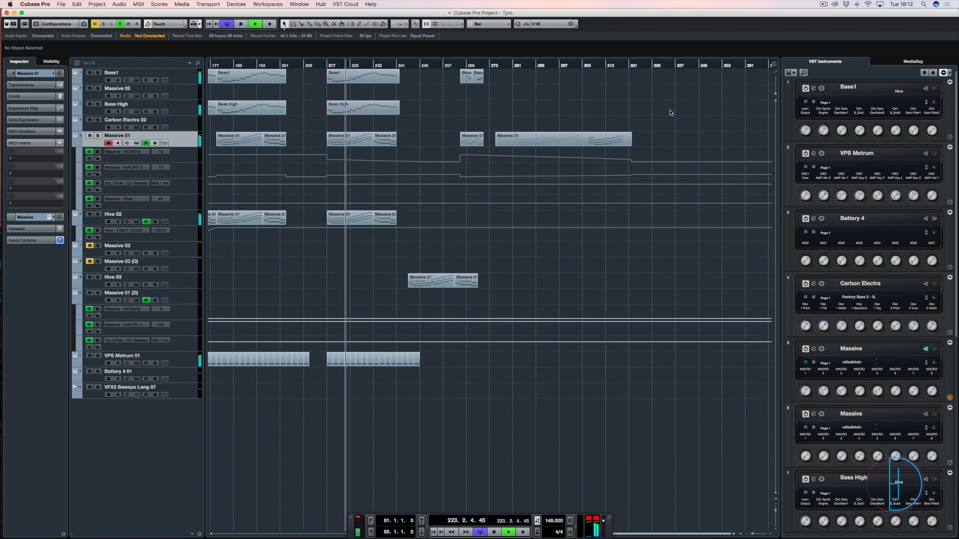
pyautogui.click(356, 140)
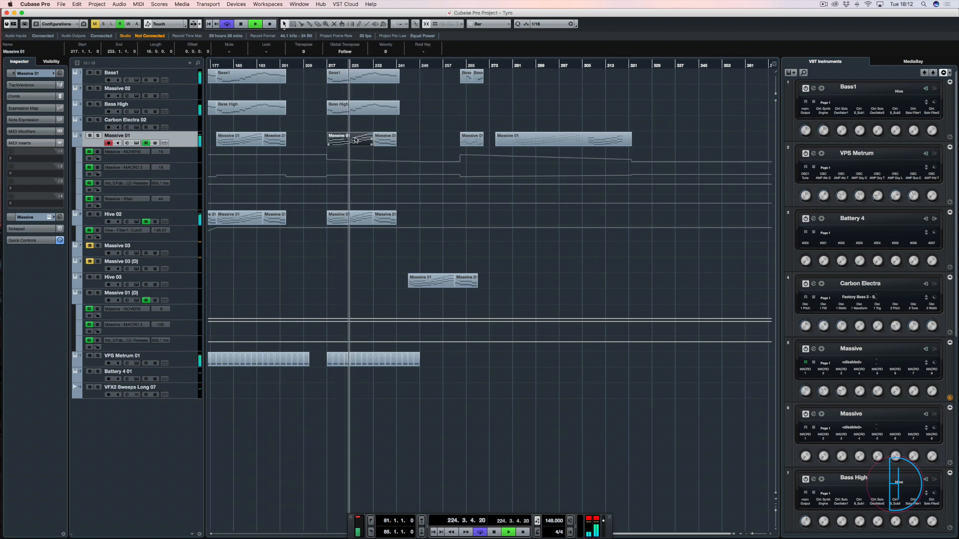
pyautogui.doubleClick(355, 140)
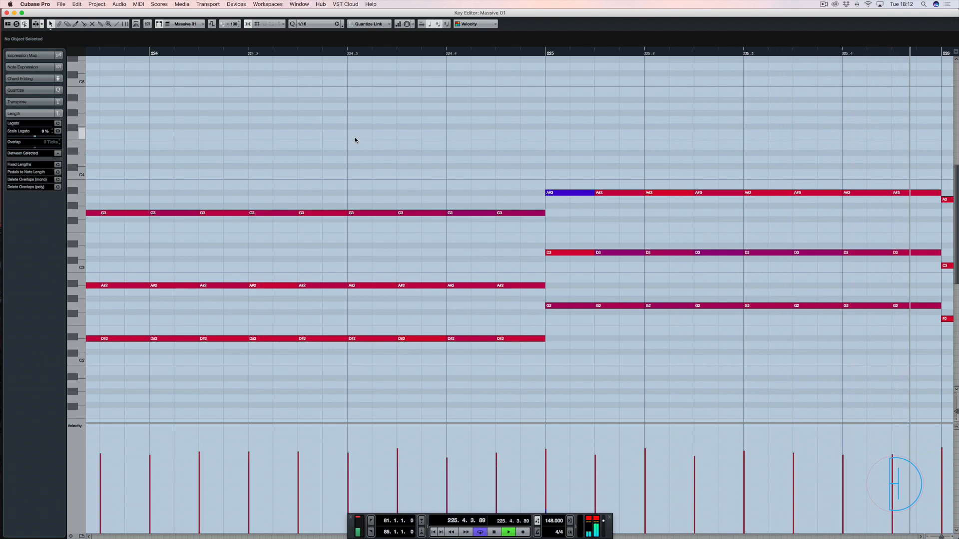
# Step: Examine the full note pattern of the part from bar 217 to bar 233, and return to the project window
pyautogui.press('g')
pyautogui.press('g')
pyautogui.press('g')
pyautogui.press('g')
pyautogui.press('g')
pyautogui.press('g')
pyautogui.press('g')
pyautogui.press('g')
pyautogui.press('g')
pyautogui.press('g')
pyautogui.press('g')
pyautogui.press('g')
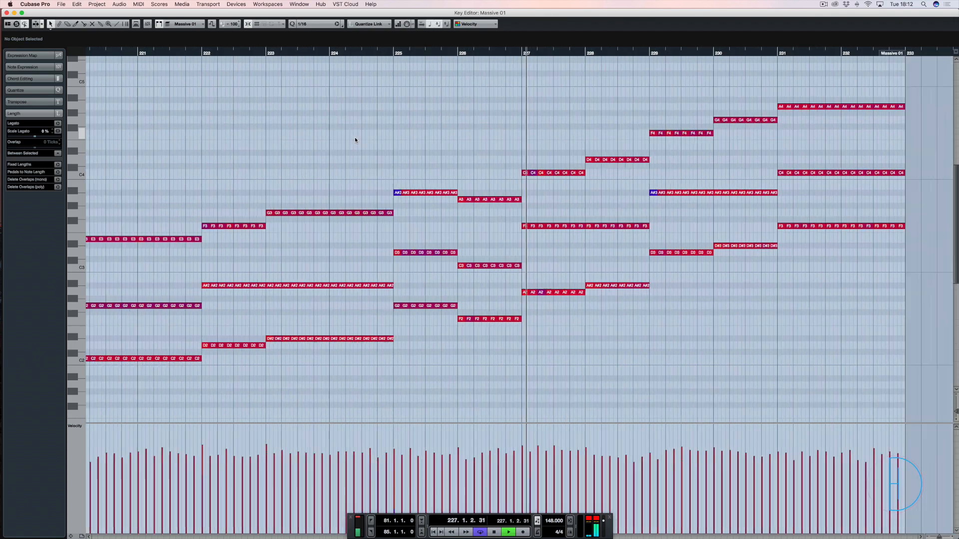
pyautogui.press('g')
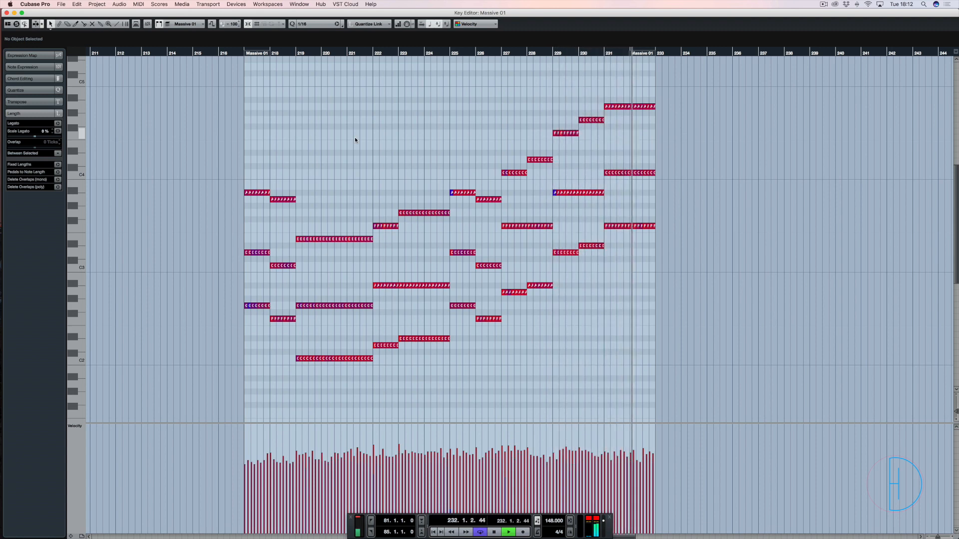
pyautogui.press('Return')
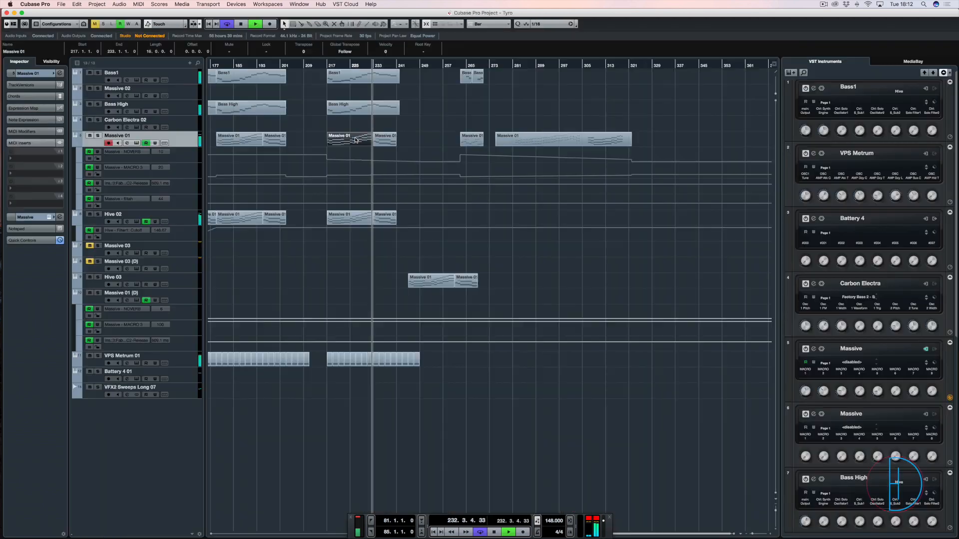
# Step: View the notes of the following Massive 01 part, bars 233 to 241, in the Key Editor, and return to the project window
pyautogui.click(388, 141)
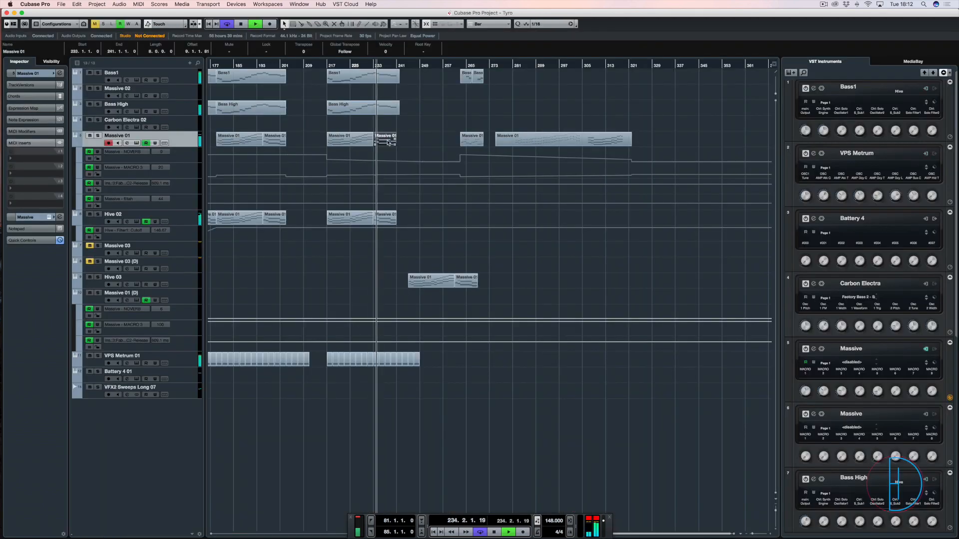
pyautogui.press('Return')
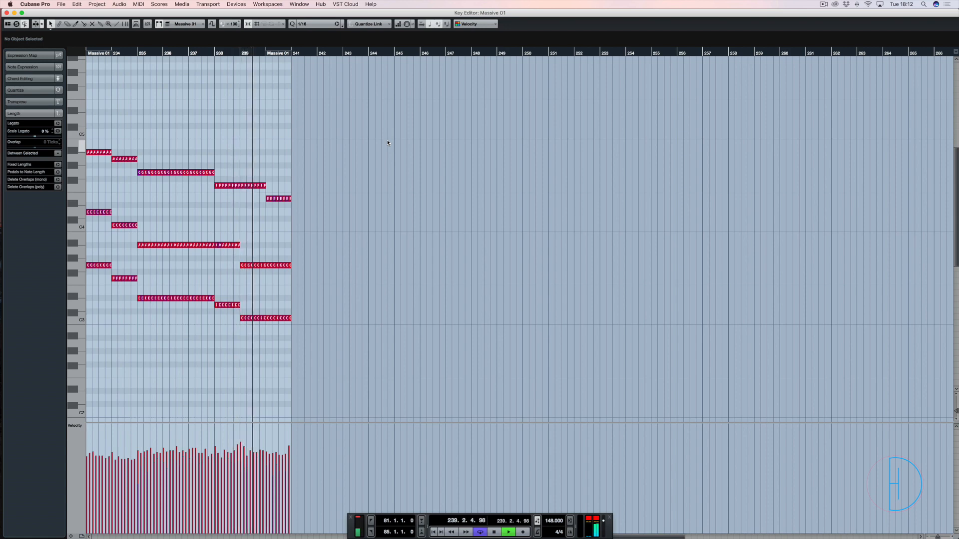
pyautogui.press('Return')
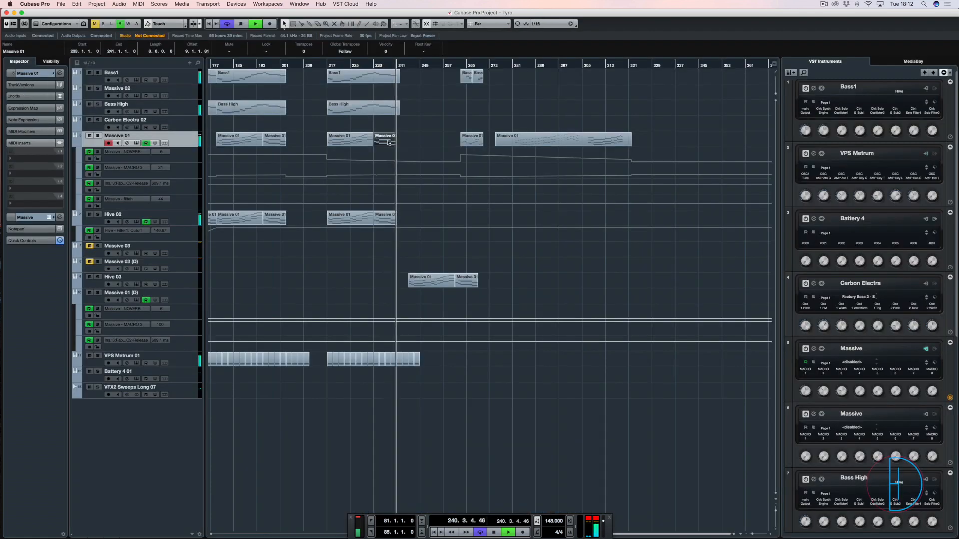